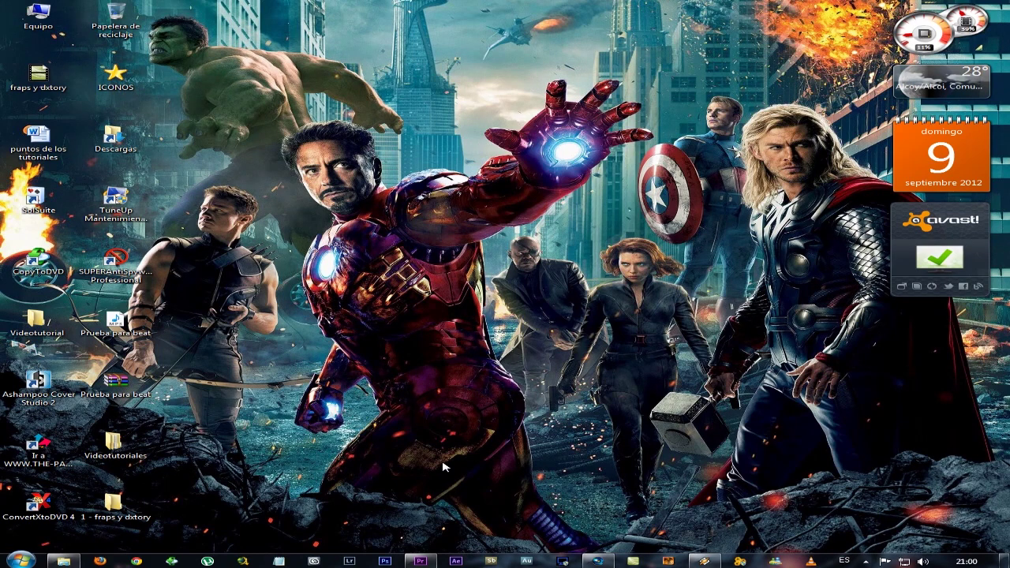
Bring Premiere Pro back and place Video Fraps.avi at the start of Secuencia 01
{"action": "left_click", "coordinate": [419, 561]}
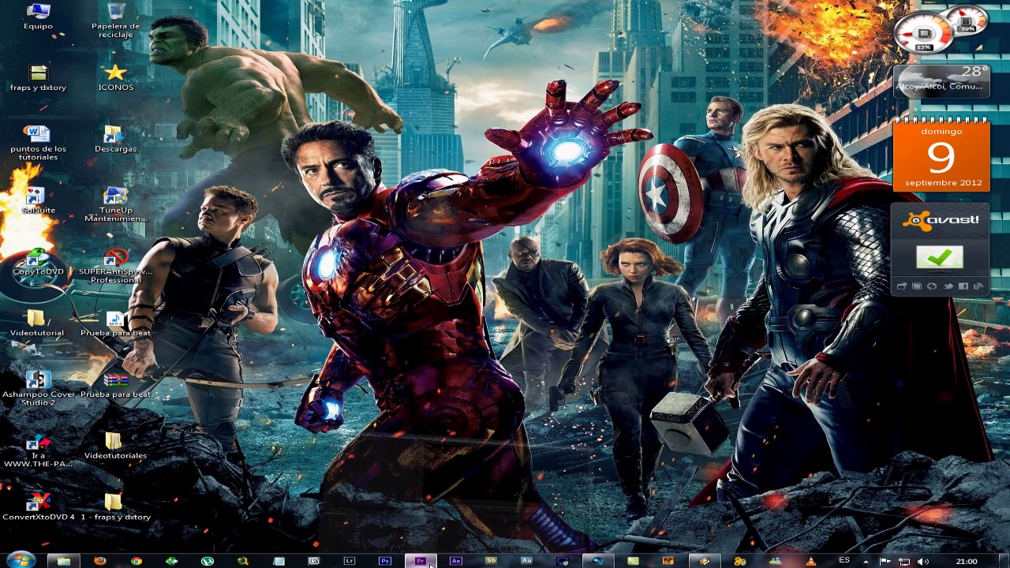
{"action": "left_click", "coordinate": [67, 404]}
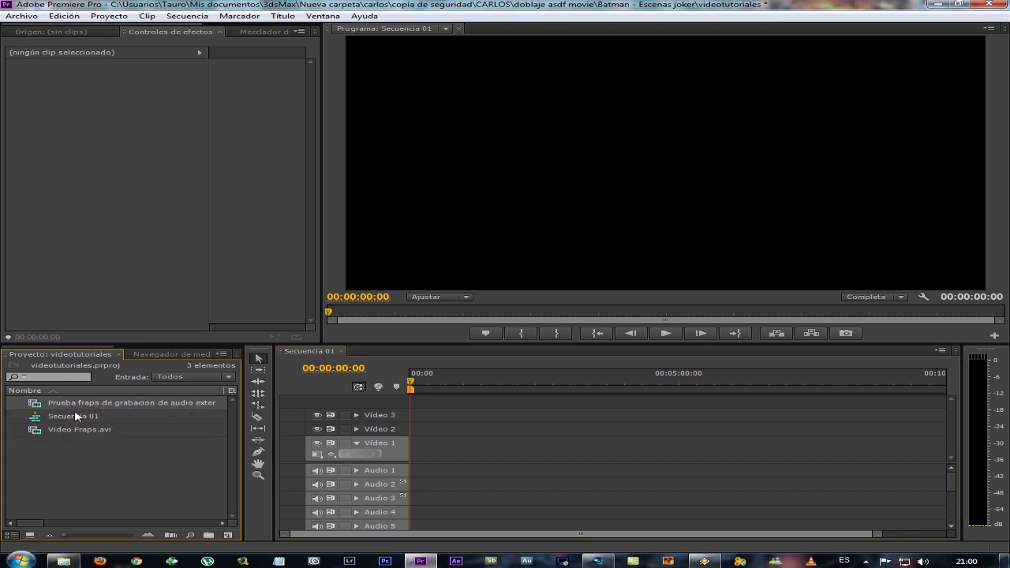
{"action": "mouse_move", "coordinate": [79, 433]}
{"action": "mouse_move", "coordinate": [69, 432]}
{"action": "left_mouse_down"}
{"action": "mouse_move", "coordinate": [391, 432]}
{"action": "mouse_move", "coordinate": [391, 445]}
{"action": "left_mouse_up"}
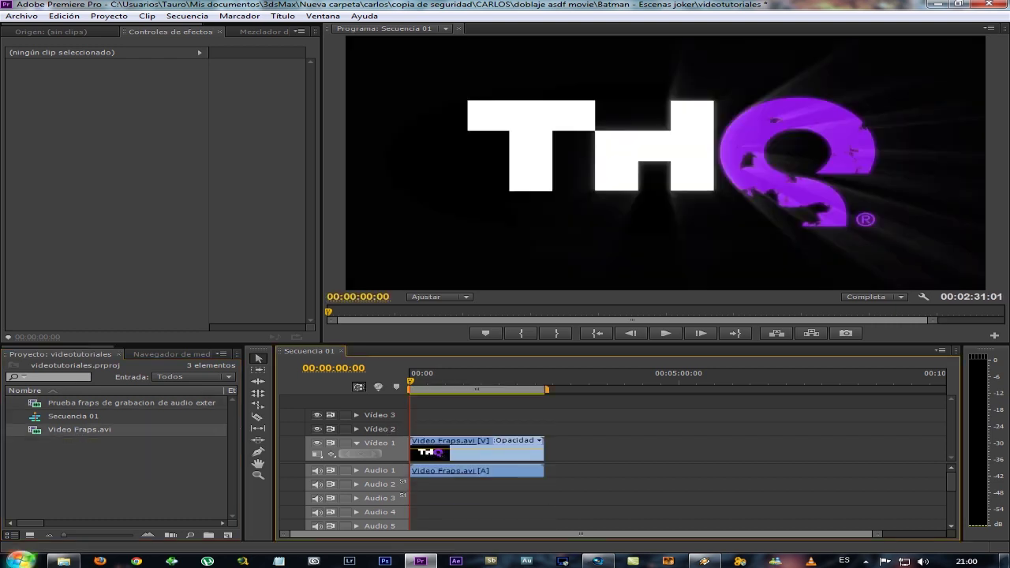
Preview the sequence, then add the short Prueba fraps clip near the 00:04:00 mark
{"action": "left_click", "coordinate": [664, 334]}
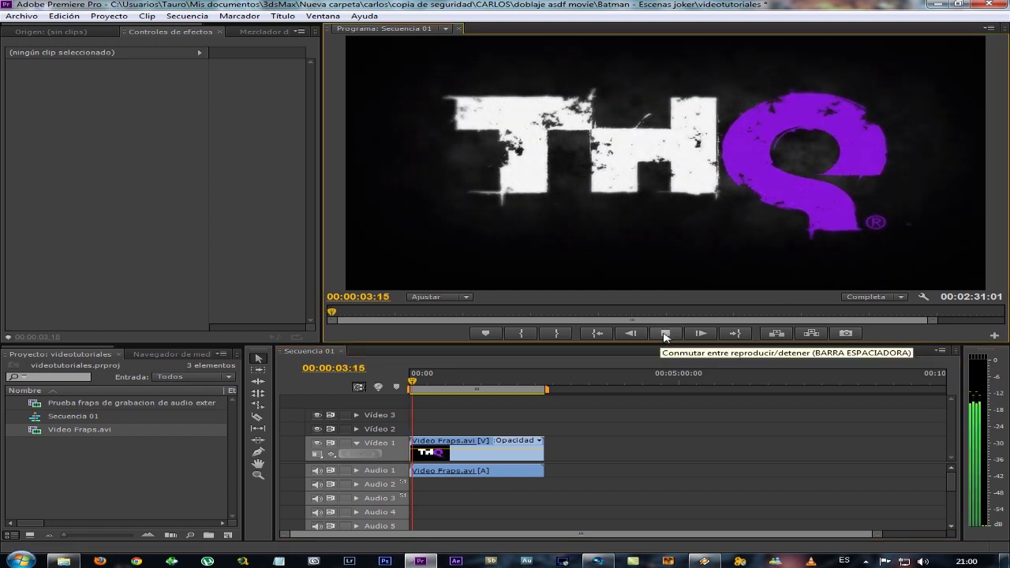
{"action": "left_click", "coordinate": [664, 334]}
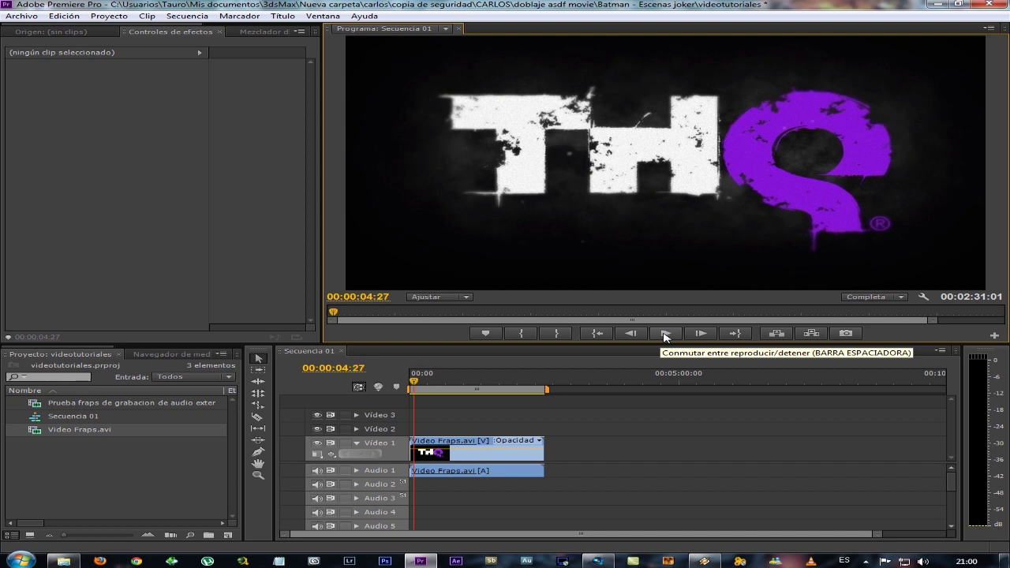
{"action": "mouse_move", "coordinate": [86, 405]}
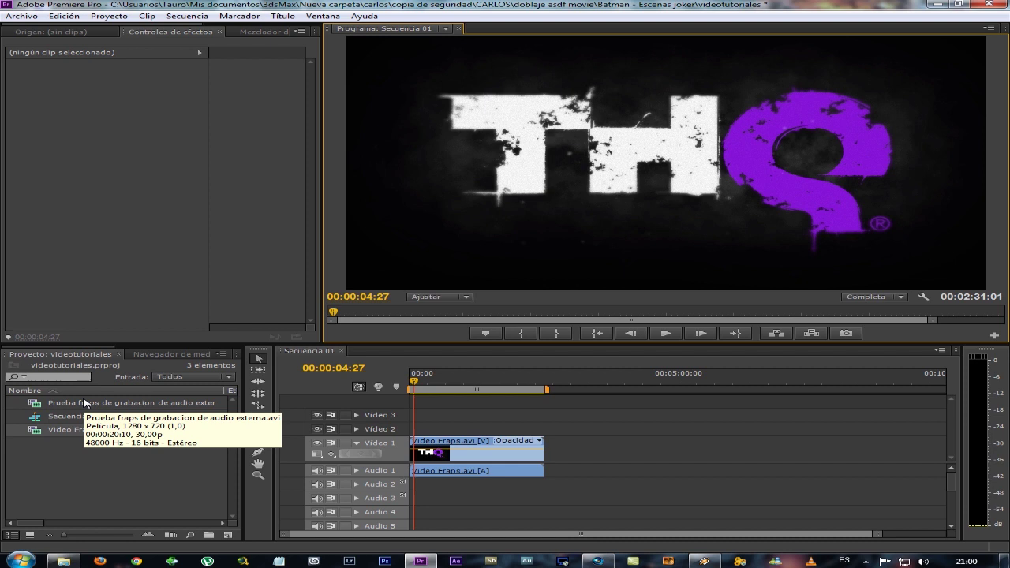
{"action": "left_click_drag", "start_coordinate": [131, 404], "coordinate": [613, 445]}
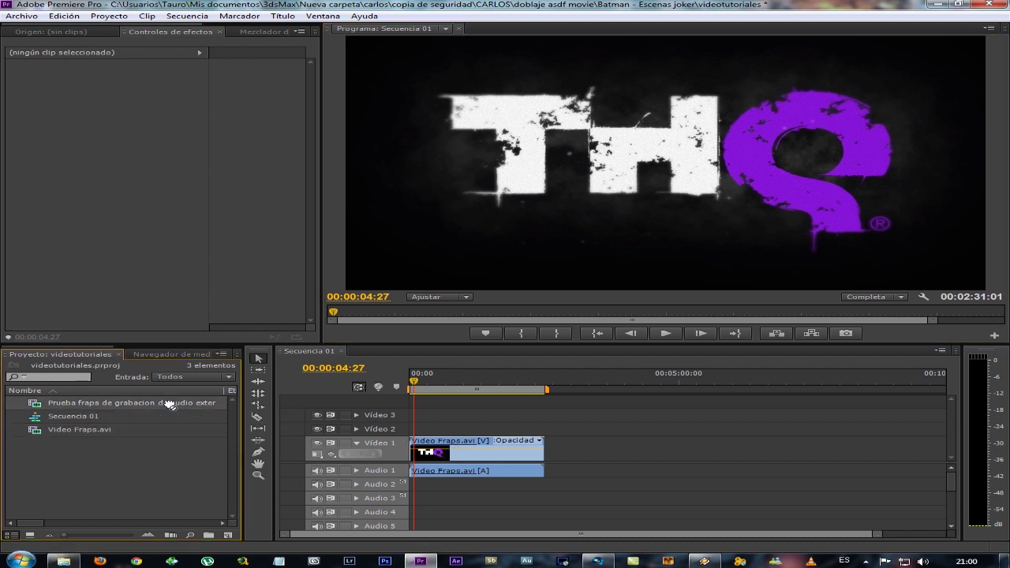
Play the Prueba fraps test clip, then delete it so Secuencia 01 lasts 00:02:31:01
{"action": "left_click", "coordinate": [606, 382]}
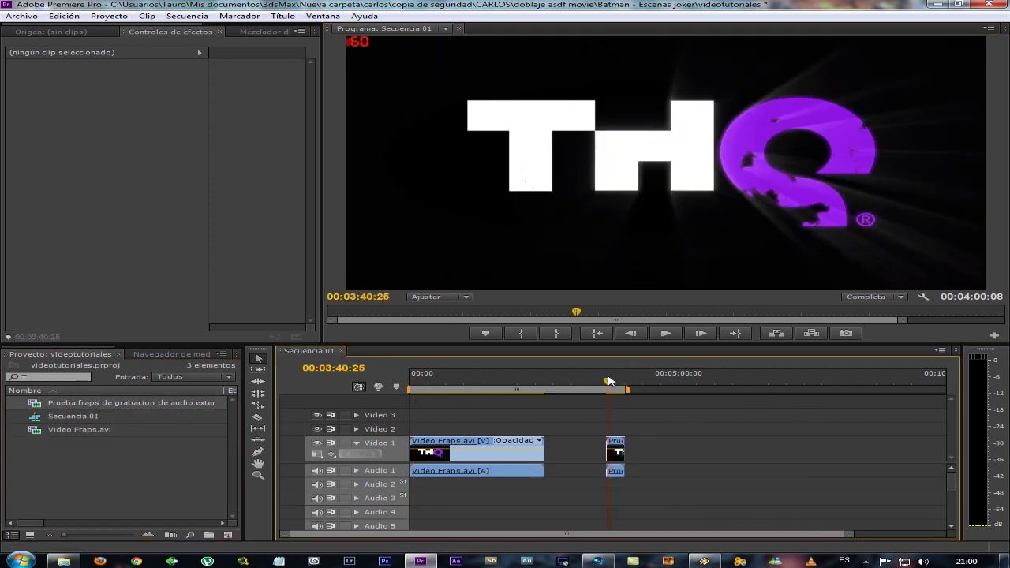
{"action": "left_click", "coordinate": [665, 333]}
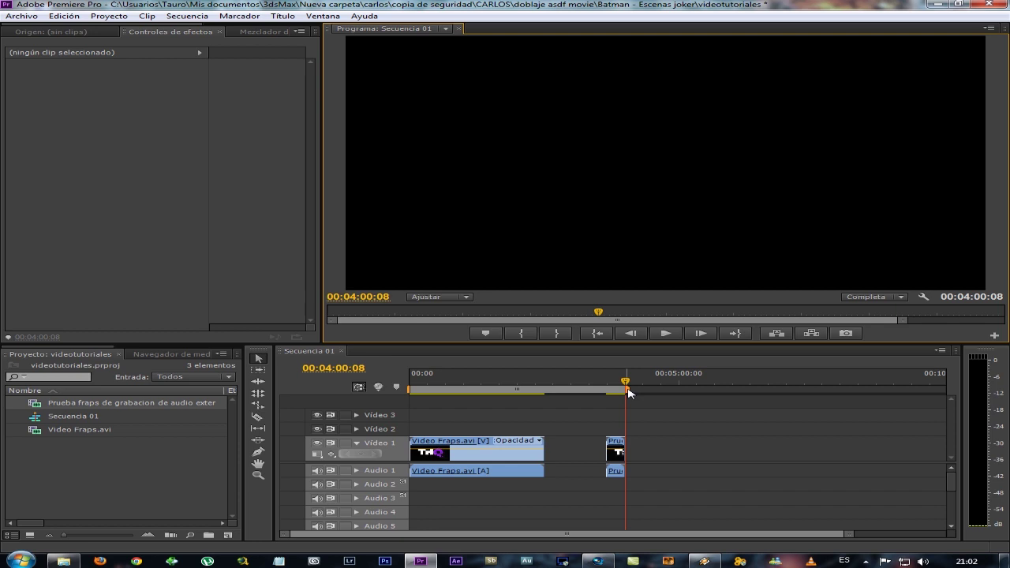
{"action": "left_click", "coordinate": [617, 446]}
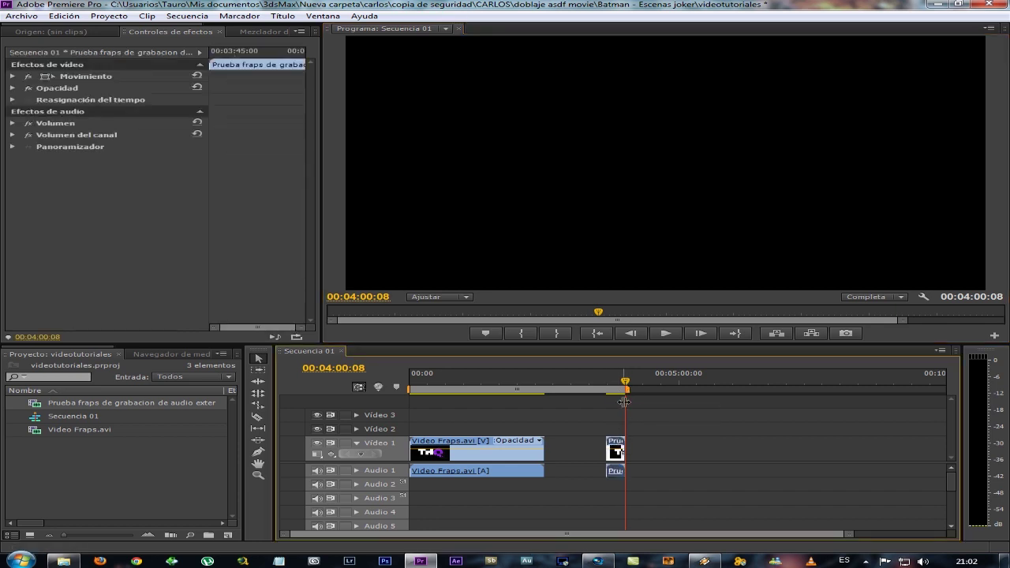
{"action": "key", "text": "Delete"}
{"action": "left_click_drag", "start_coordinate": [623, 402], "coordinate": [549, 401]}
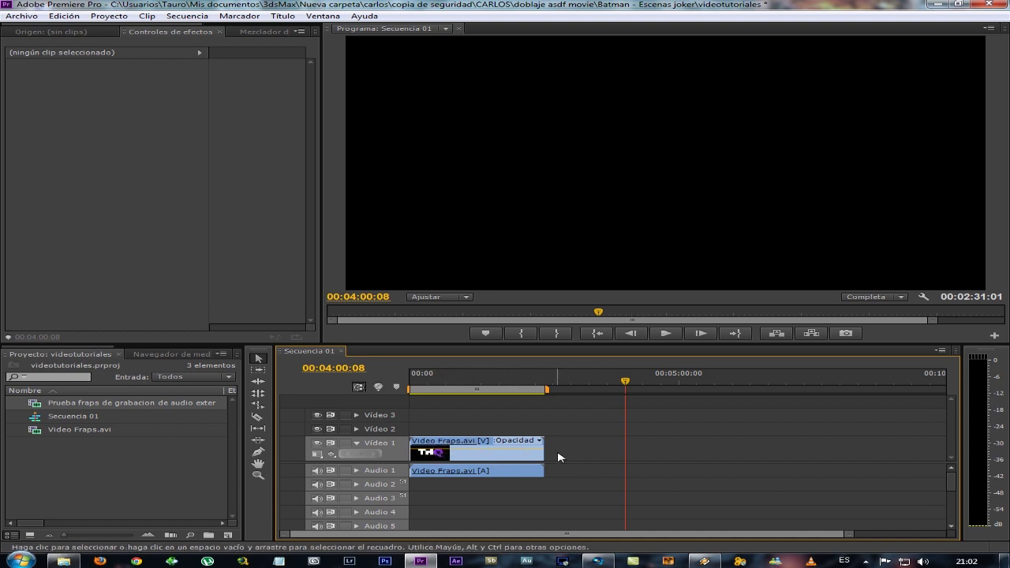
Scrub through the gameplay footage and snap the work area end to Video Fraps.avi's end
{"action": "mouse_move", "coordinate": [416, 380]}
{"action": "left_mouse_down"}
{"action": "mouse_move", "coordinate": [542, 381]}
{"action": "mouse_move", "coordinate": [416, 382]}
{"action": "mouse_move", "coordinate": [527, 382]}
{"action": "mouse_move", "coordinate": [490, 390]}
{"action": "left_mouse_up"}
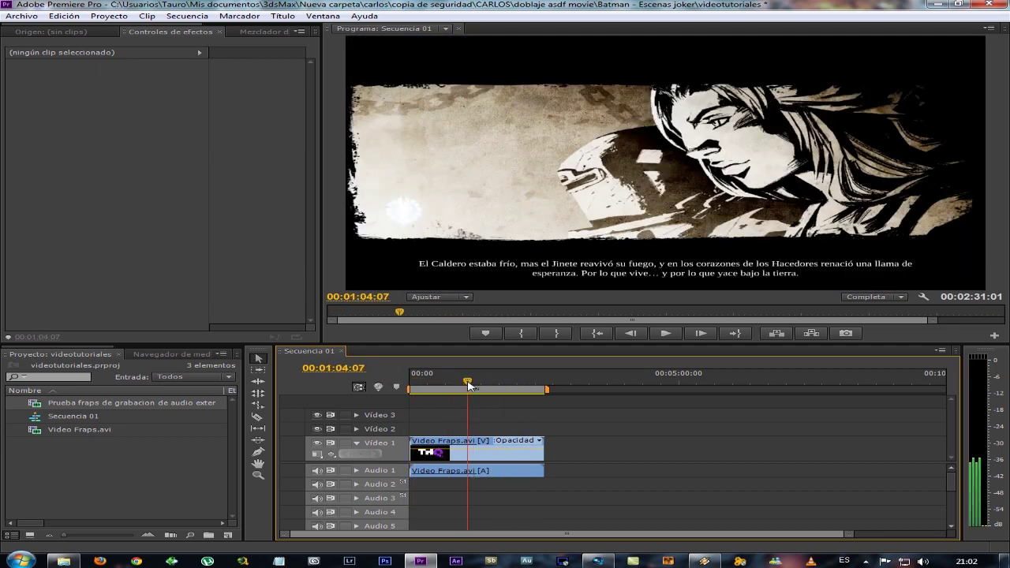
{"action": "left_click_drag", "start_coordinate": [490, 390], "coordinate": [463, 389]}
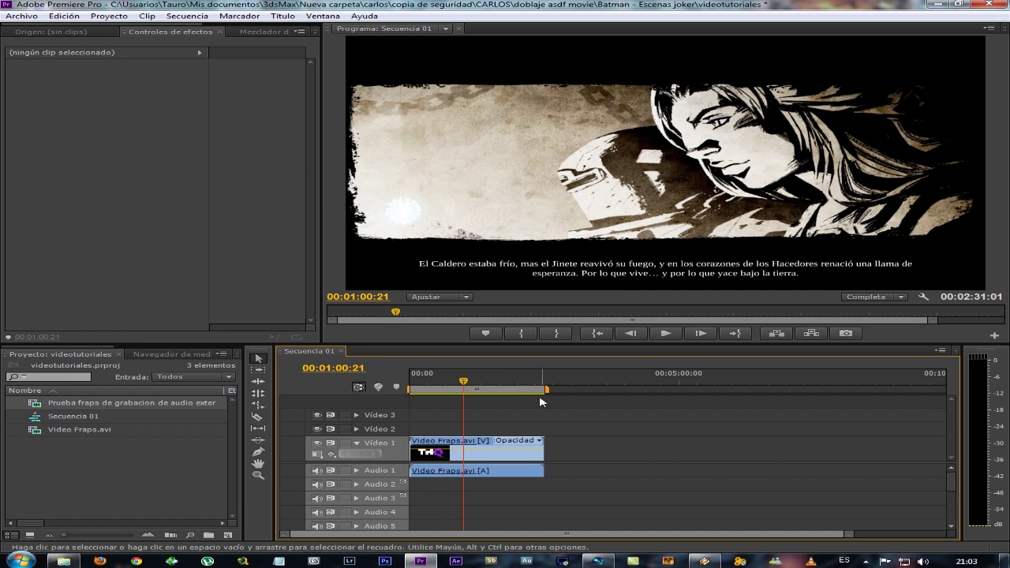
{"action": "left_click_drag", "start_coordinate": [547, 391], "coordinate": [638, 393]}
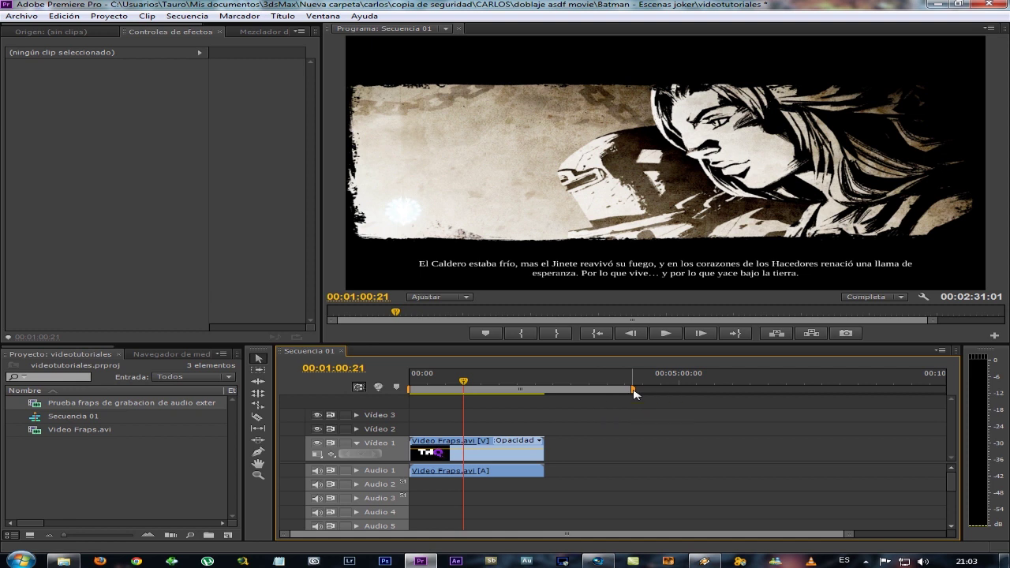
{"action": "left_click_drag", "start_coordinate": [633, 390], "coordinate": [546, 389]}
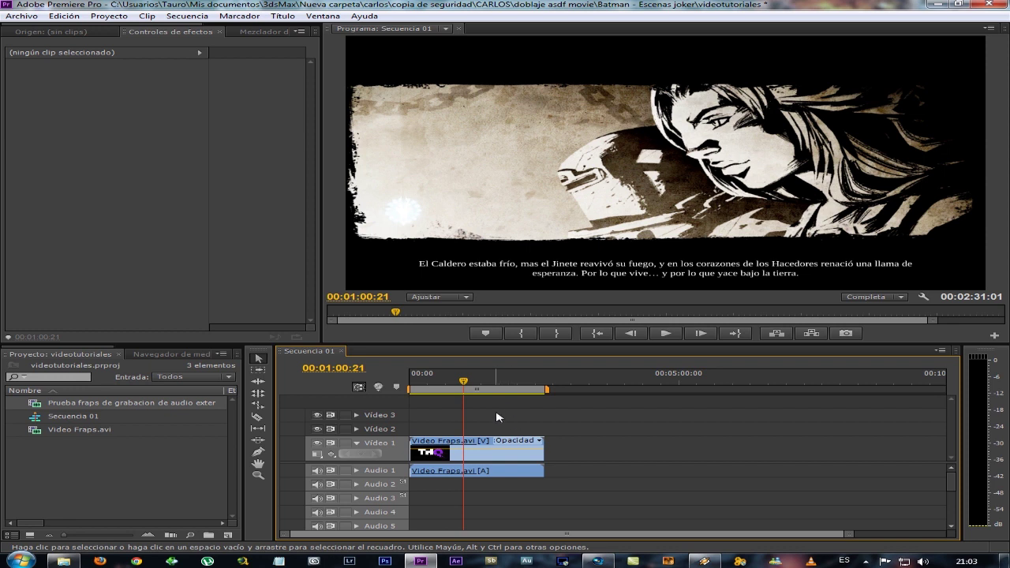
Open Archivo > Exportar > Medios and set the export format to H.264
{"action": "left_click", "coordinate": [17, 17]}
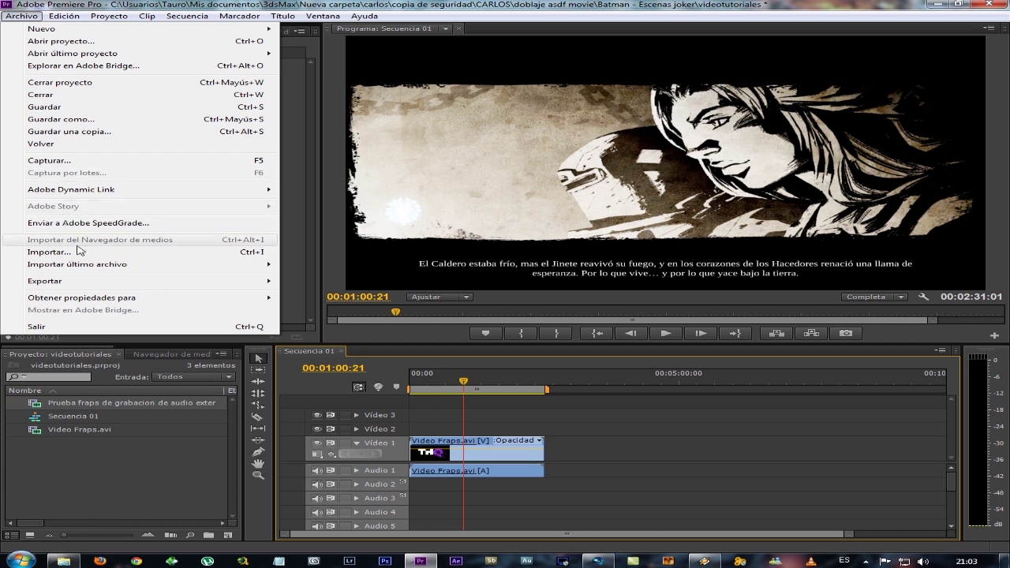
{"action": "mouse_move", "coordinate": [76, 281]}
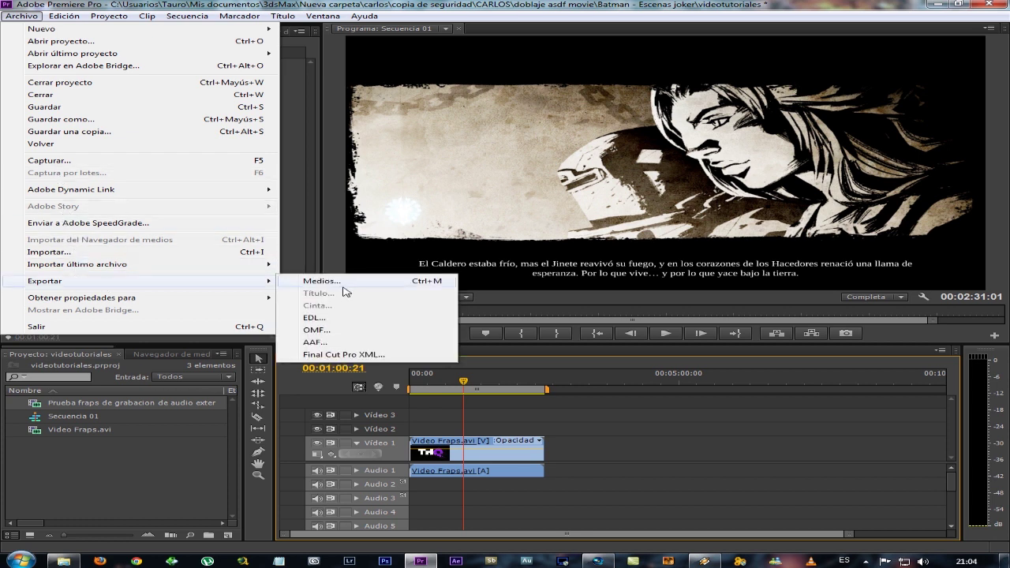
{"action": "left_click", "coordinate": [343, 286]}
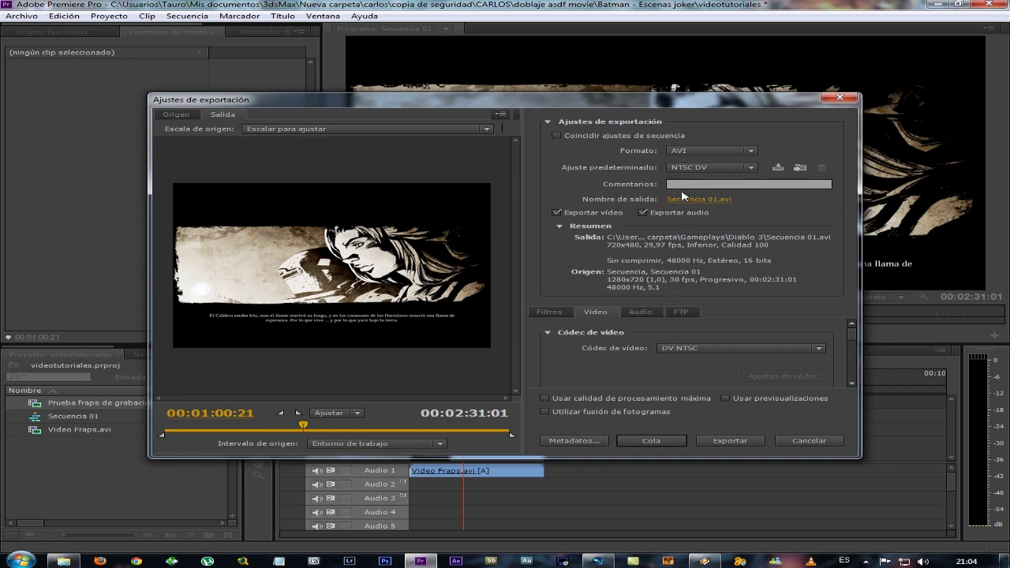
{"action": "left_click", "coordinate": [697, 150]}
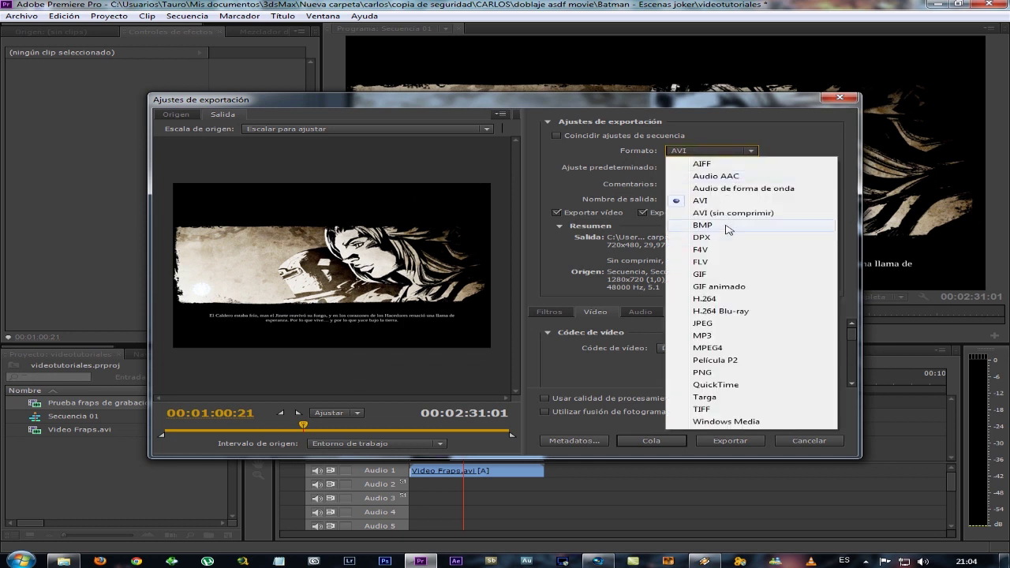
{"action": "left_click", "coordinate": [701, 199]}
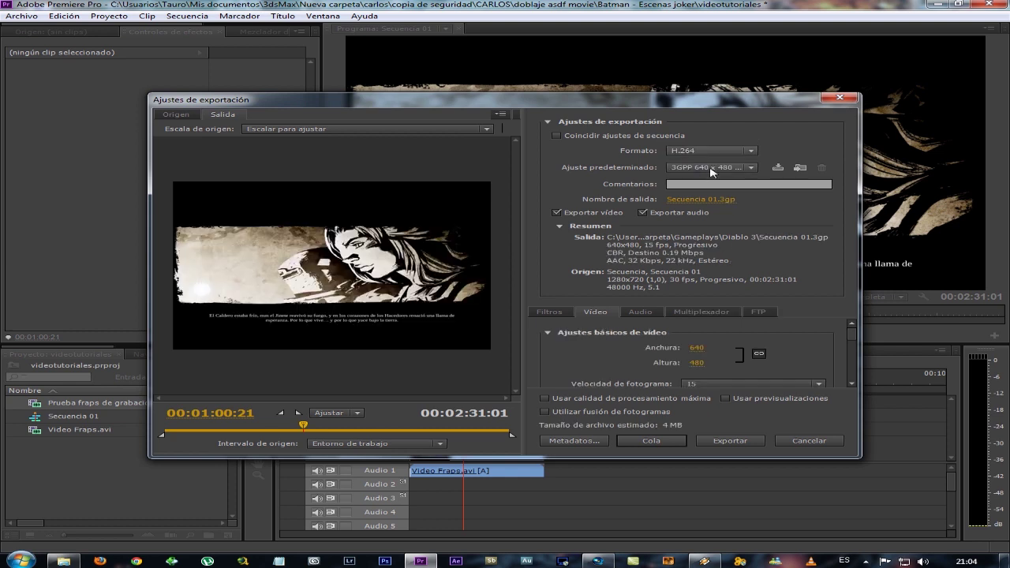
Browse the Ajuste predeterminado preset list for the YouTube HD 720p 29,97 preset
{"action": "left_click", "coordinate": [709, 168]}
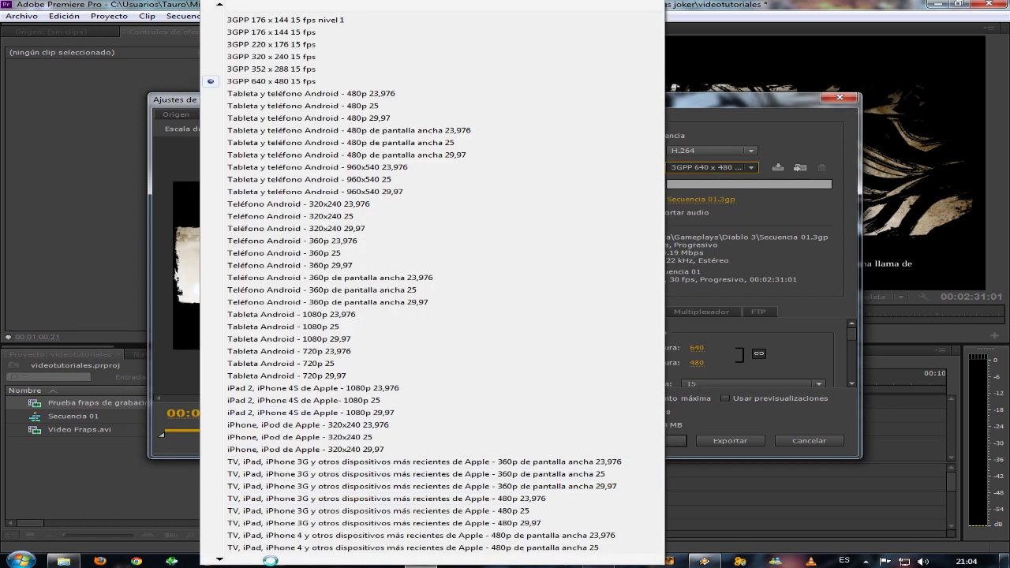
{"action": "scroll", "coordinate": [273, 561], "scroll_direction": "down", "scroll_amount": 3}
{"action": "scroll", "coordinate": [271, 561], "scroll_direction": "down", "scroll_amount": 4}
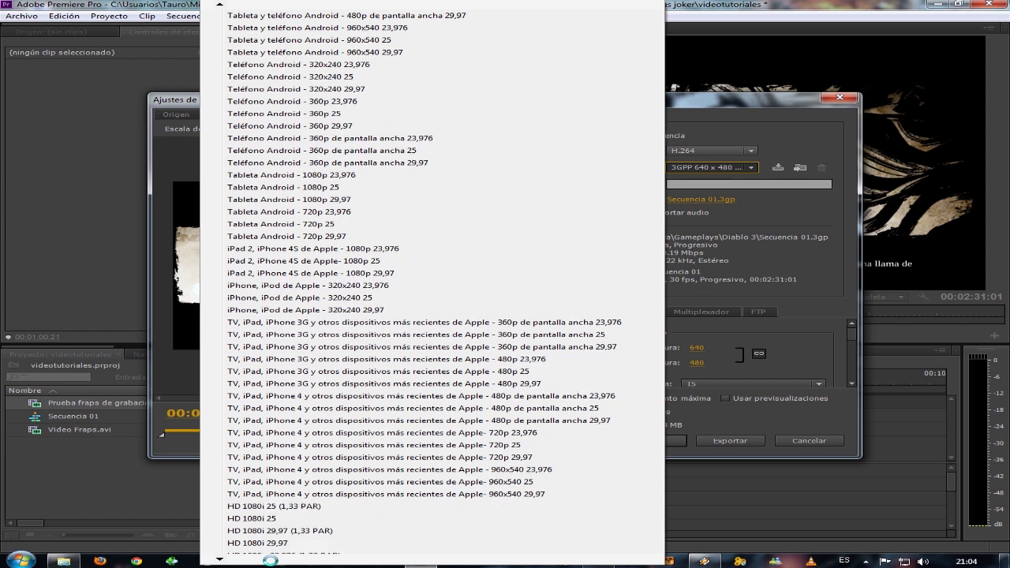
{"action": "scroll", "coordinate": [271, 561], "scroll_direction": "down", "scroll_amount": 3}
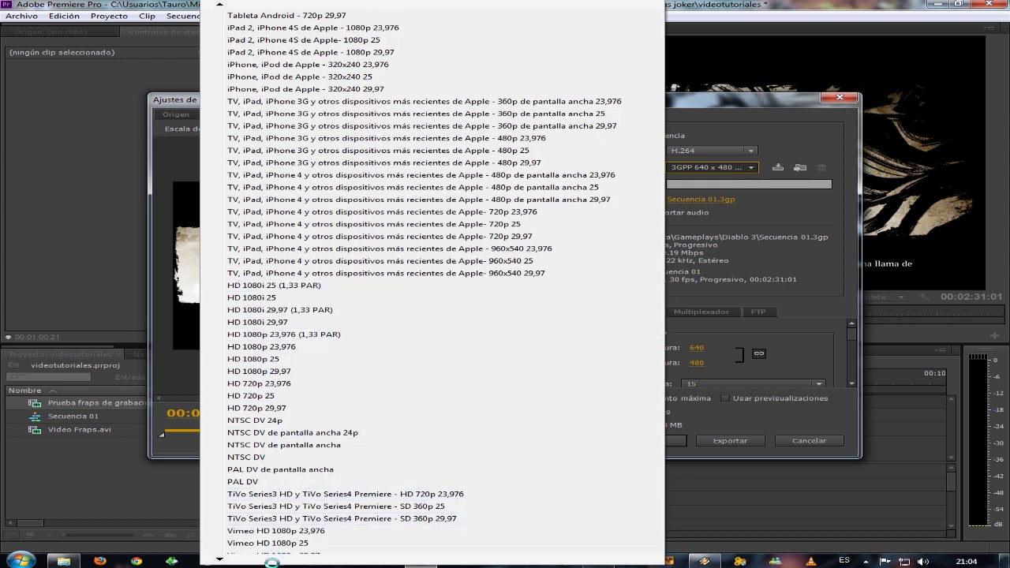
{"action": "scroll", "coordinate": [265, 562], "scroll_direction": "down", "scroll_amount": 3}
{"action": "scroll", "coordinate": [265, 561], "scroll_direction": "down", "scroll_amount": 3}
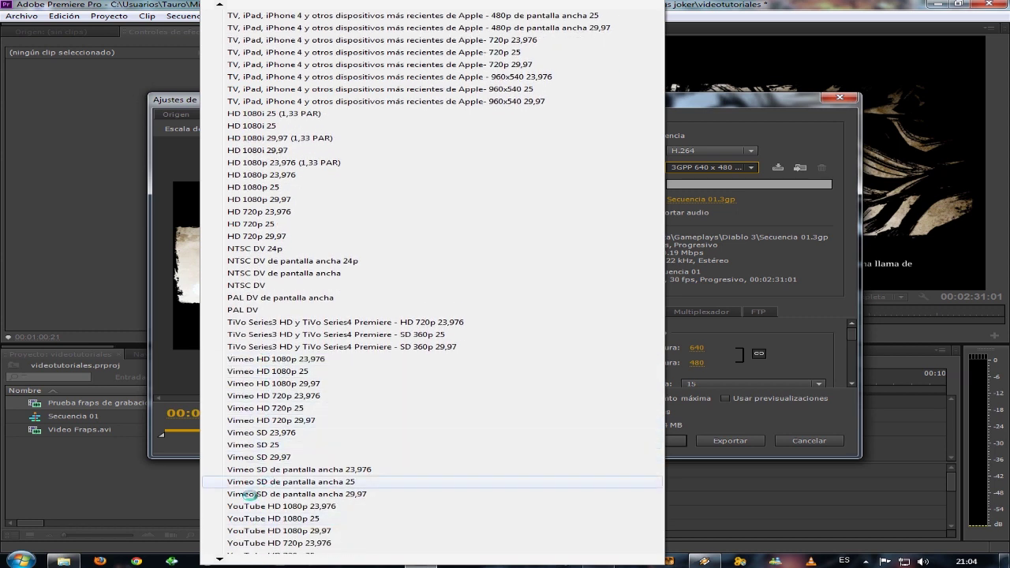
{"action": "scroll", "coordinate": [239, 558], "scroll_direction": "down", "scroll_amount": 2}
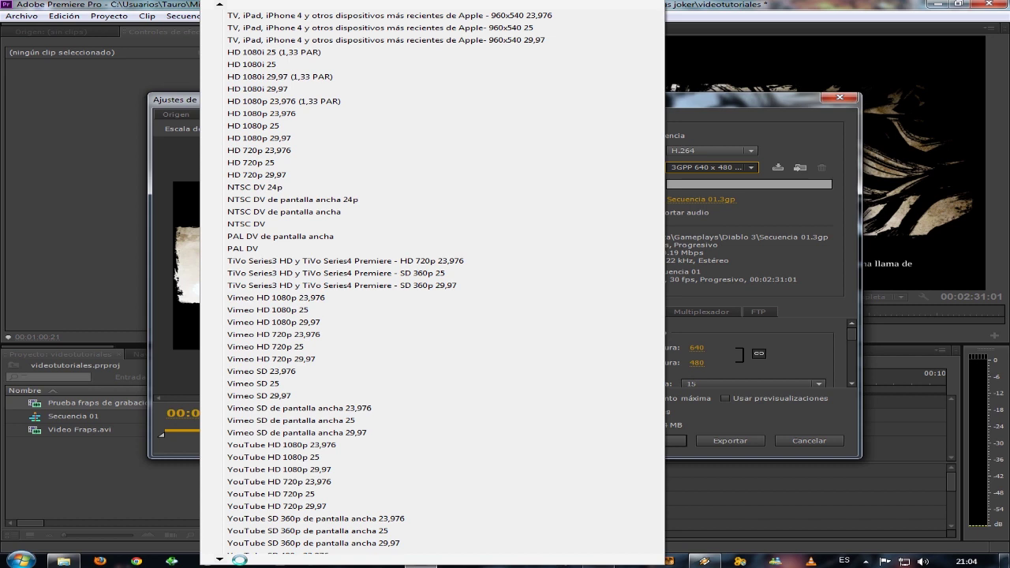
{"action": "scroll", "coordinate": [252, 505], "scroll_direction": "down", "scroll_amount": 2}
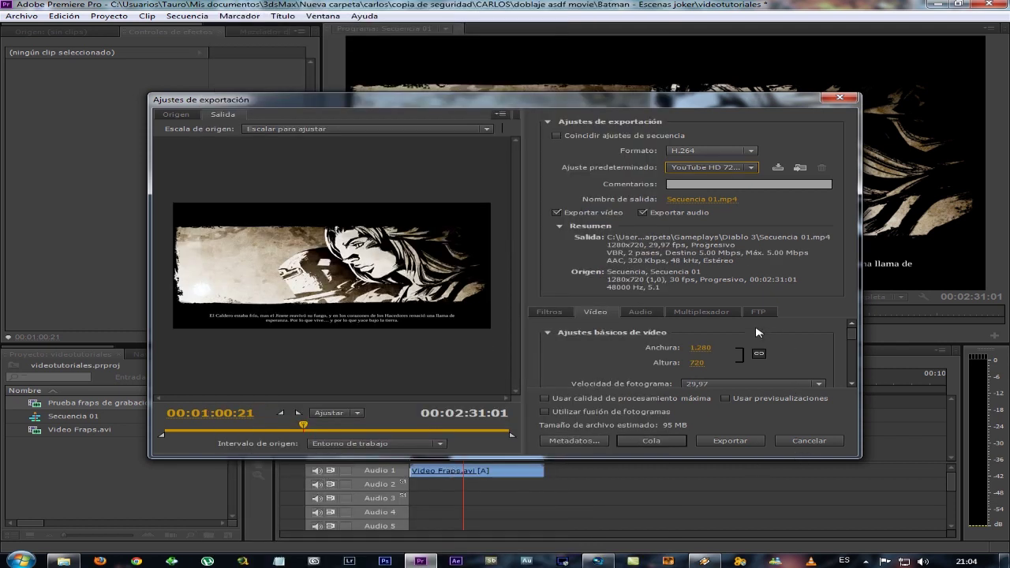
{"action": "left_click", "coordinate": [706, 200]}
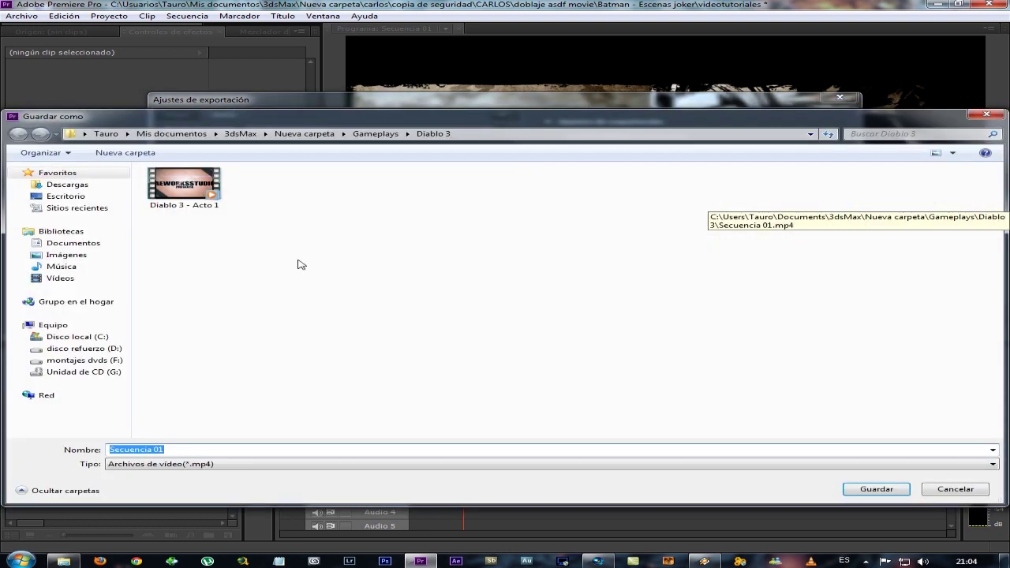
{"action": "left_click", "coordinate": [986, 115]}
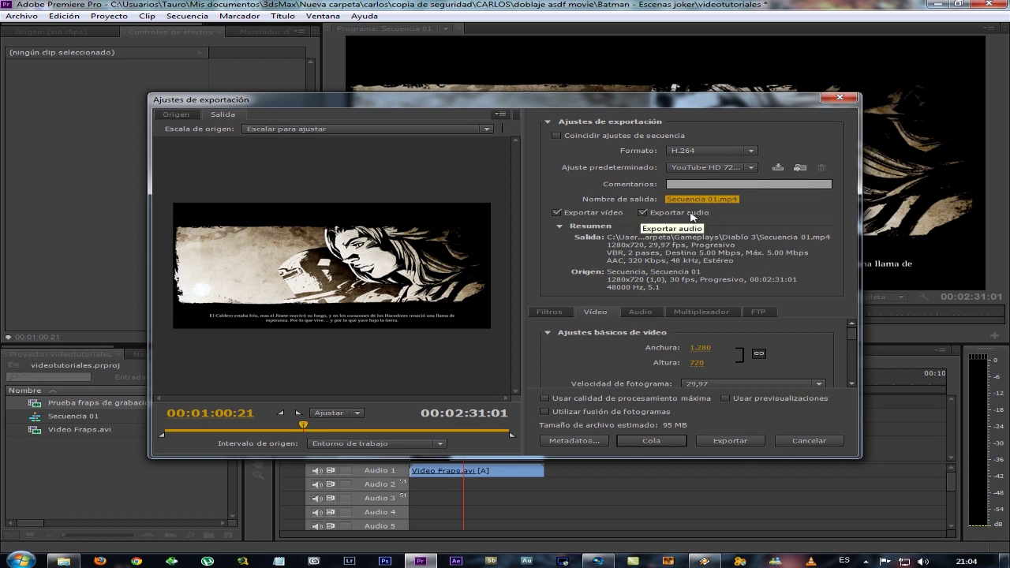
{"action": "scroll", "coordinate": [593, 314], "scroll_direction": "up", "scroll_amount": 1}
{"action": "left_click", "coordinate": [601, 314]}
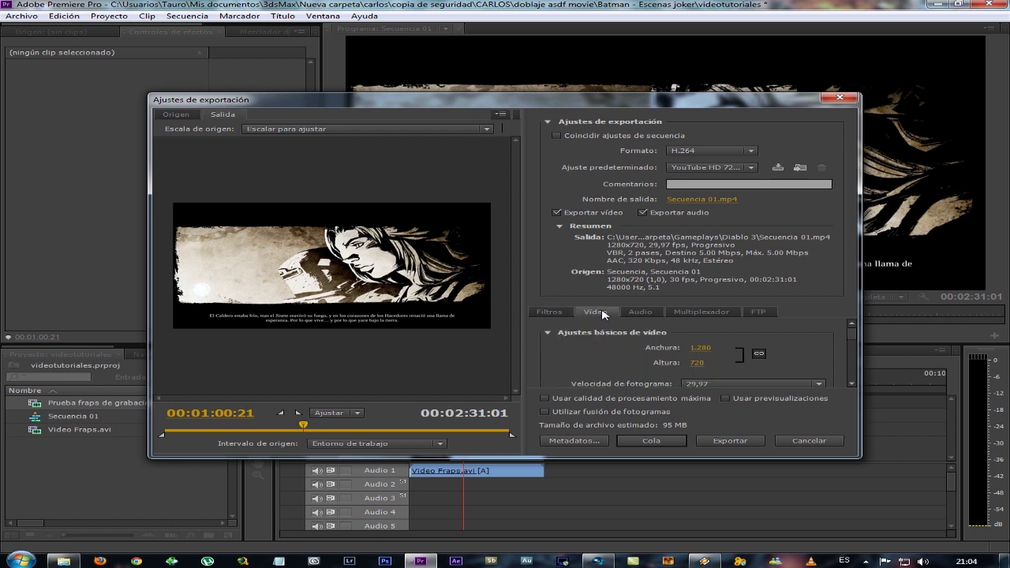
Try a target video bitrate of 1 Mbps in the Video tab
{"action": "left_click_drag", "start_coordinate": [851, 328], "coordinate": [851, 368]}
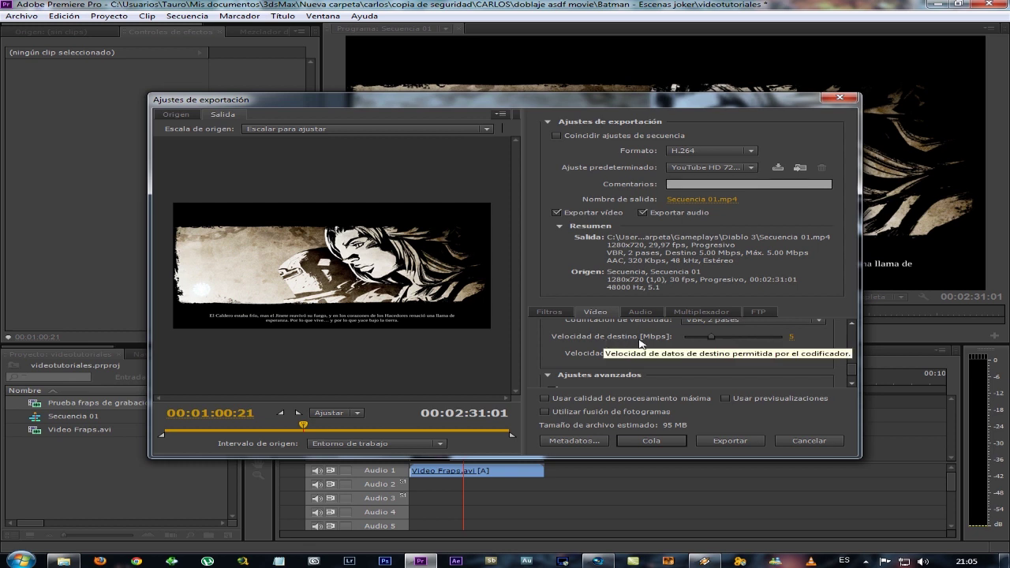
{"action": "left_click", "coordinate": [791, 336]}
{"action": "type", "text": "1"}
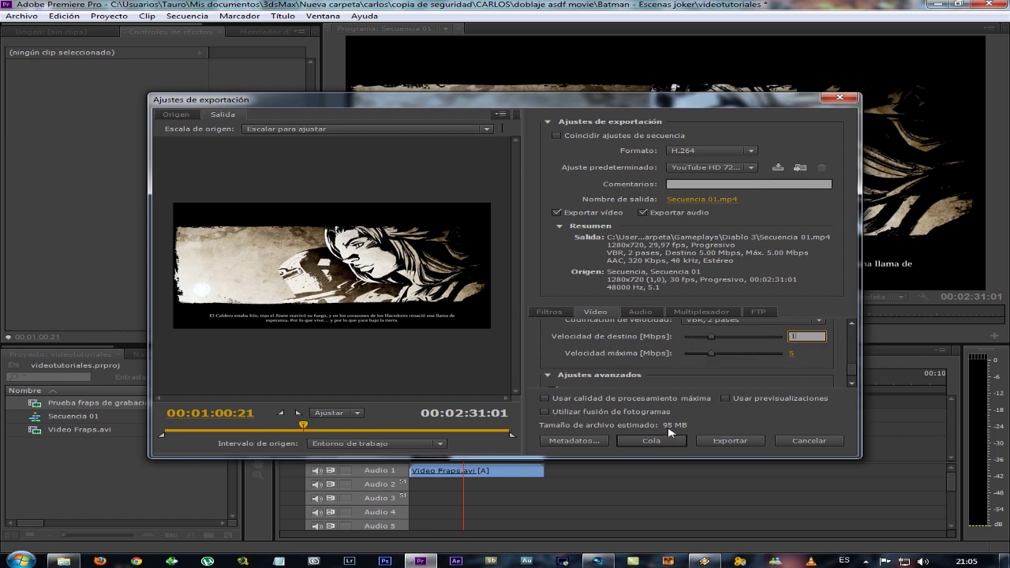
{"action": "left_click", "coordinate": [817, 356]}
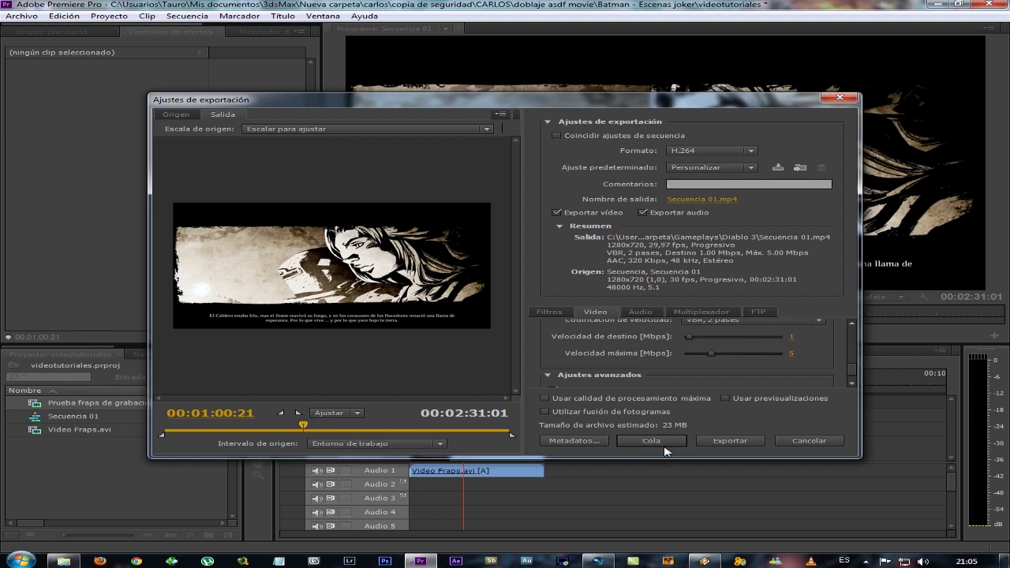
Set the target bitrate to 3 Mbps with a 5 Mbps maximum, estimating 59 MB
{"action": "left_click_drag", "start_coordinate": [688, 337], "coordinate": [701, 337]}
{"action": "left_click", "coordinate": [799, 337]}
{"action": "key", "text": "Return"}
{"action": "left_click", "coordinate": [796, 337]}
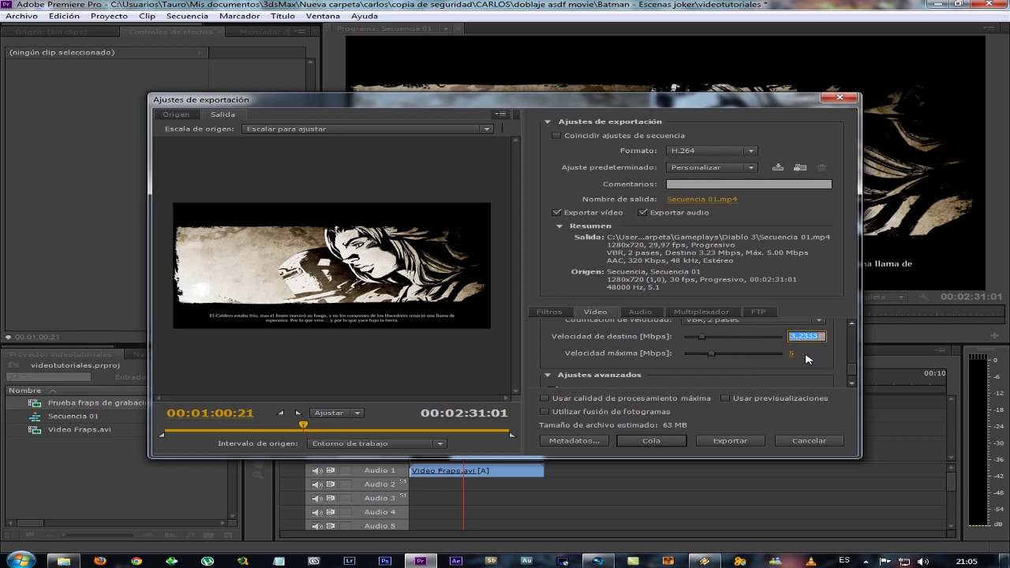
{"action": "type", "text": "3"}
{"action": "key", "text": "Return"}
{"action": "scroll", "coordinate": [854, 368], "scroll_direction": "down", "scroll_amount": 1}
Keep the export audio at 48000 Hz, stereo, 320 kbps
{"action": "scroll", "coordinate": [856, 382], "scroll_direction": "up", "scroll_amount": 2}
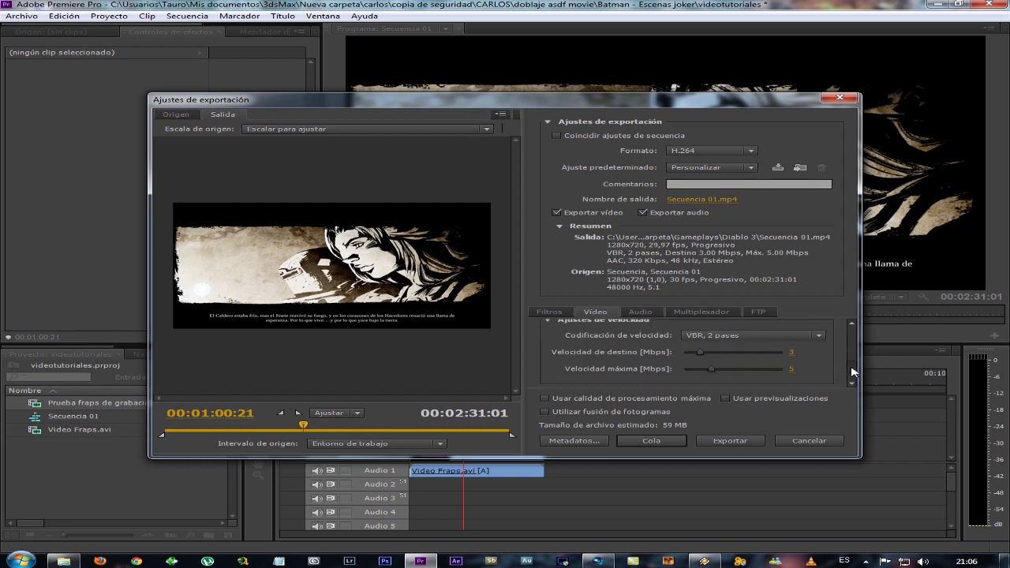
{"action": "left_click", "coordinate": [641, 312]}
{"action": "left_click_drag", "start_coordinate": [852, 337], "coordinate": [856, 352]}
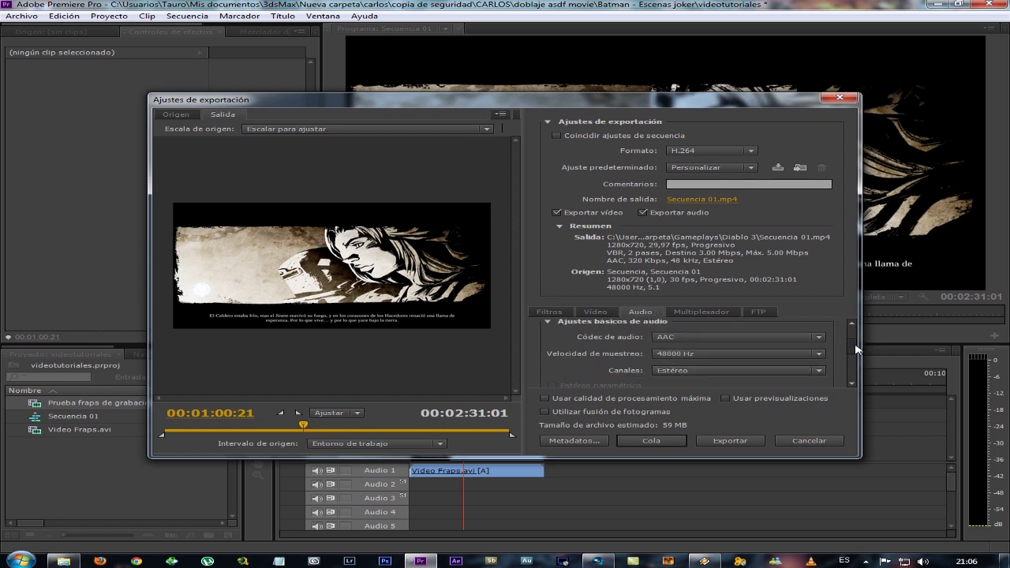
{"action": "left_click", "coordinate": [656, 340]}
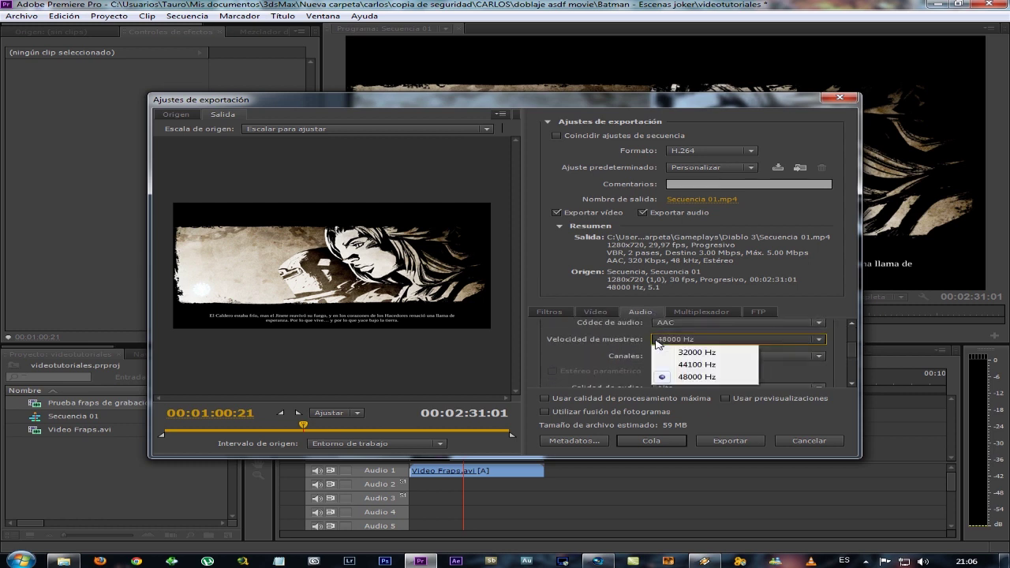
{"action": "left_click", "coordinate": [679, 338]}
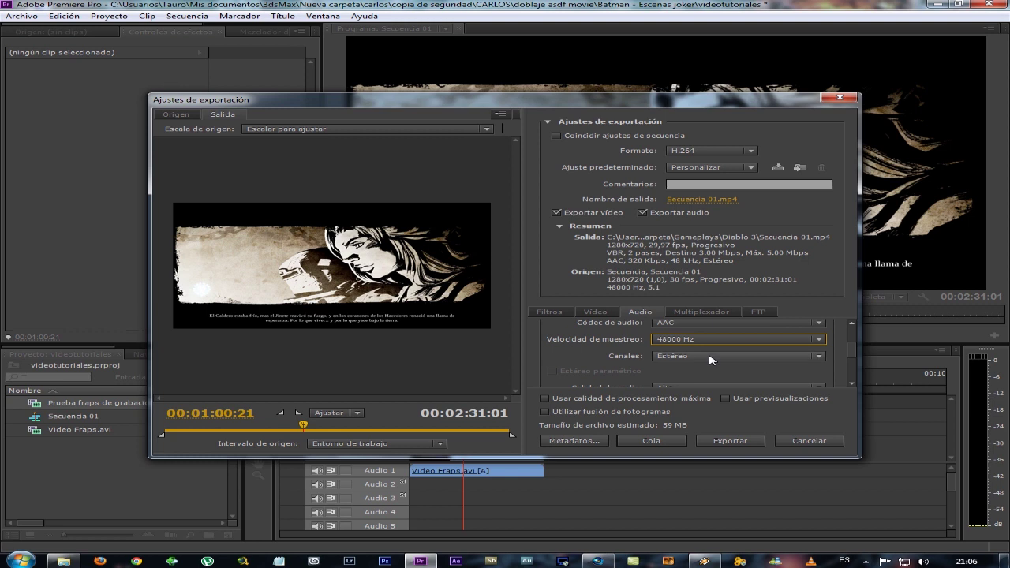
{"action": "left_click", "coordinate": [709, 359]}
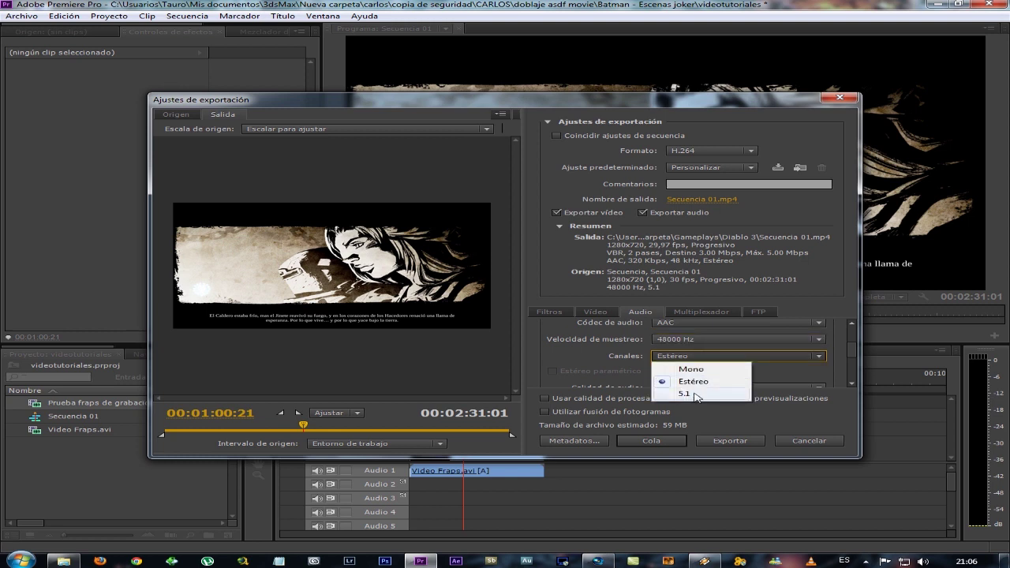
{"action": "left_click", "coordinate": [716, 359]}
{"action": "left_click_drag", "start_coordinate": [854, 350], "coordinate": [858, 371]}
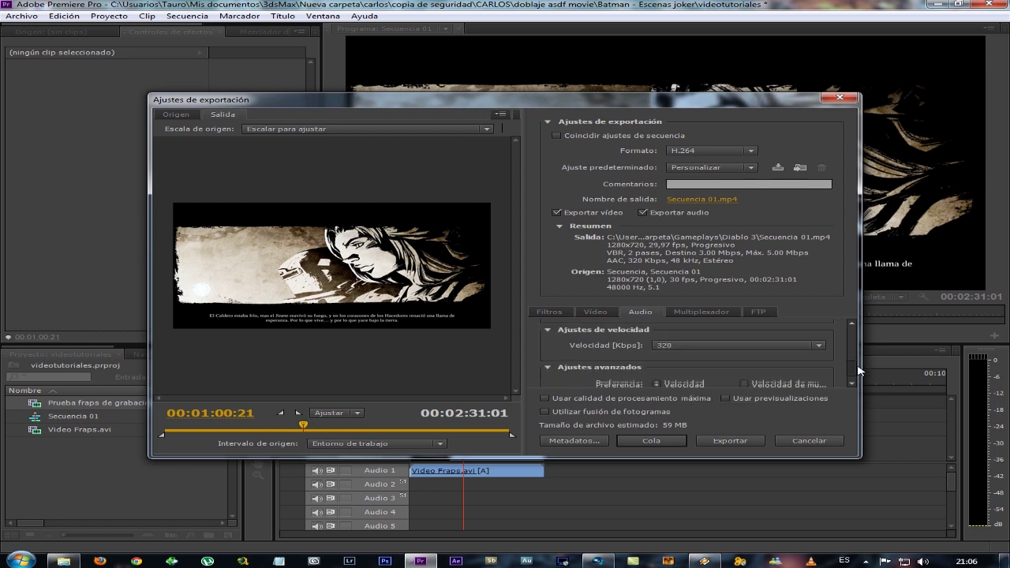
{"action": "left_click", "coordinate": [724, 341]}
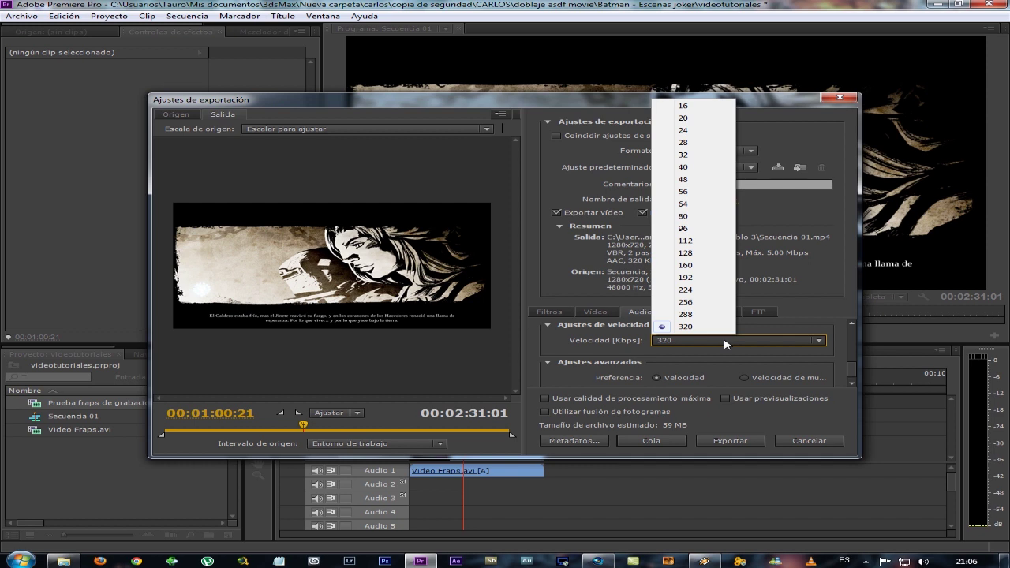
{"action": "left_click", "coordinate": [724, 341]}
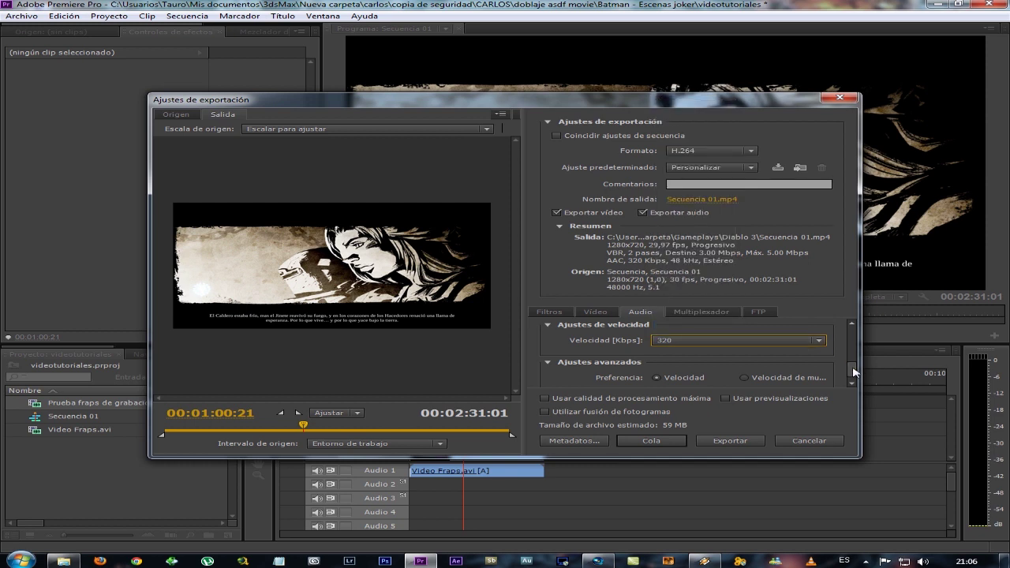
Check the Multiplexador is MP4, then close the export settings window
{"action": "scroll", "coordinate": [853, 372], "scroll_direction": "up", "scroll_amount": 3}
{"action": "left_click", "coordinate": [701, 311]}
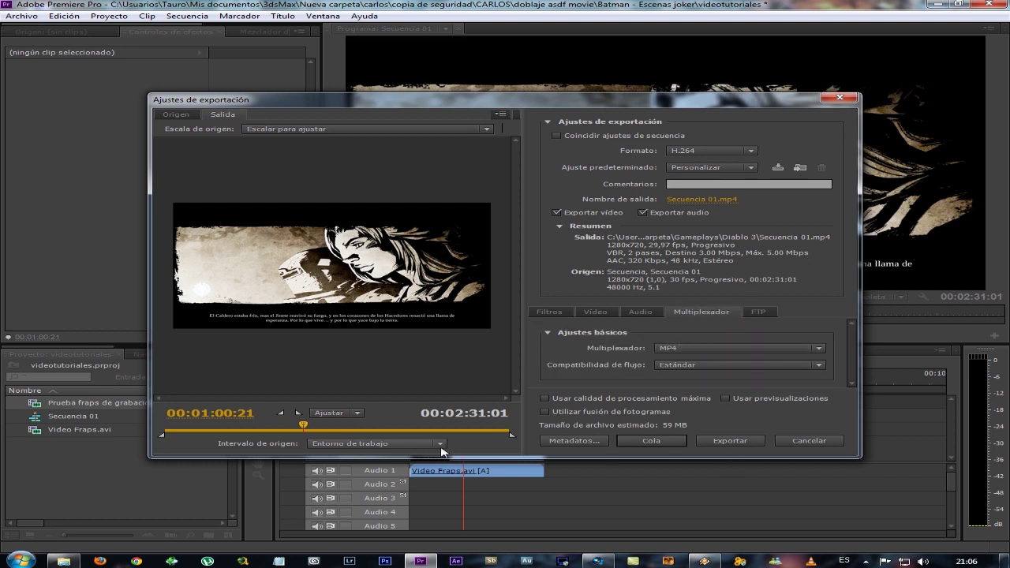
{"action": "left_click", "coordinate": [841, 97]}
Import the 1 - fraps y dxtory video from the desktop's 1 - fraps y dxtory folder
{"action": "double_click", "coordinate": [86, 483]}
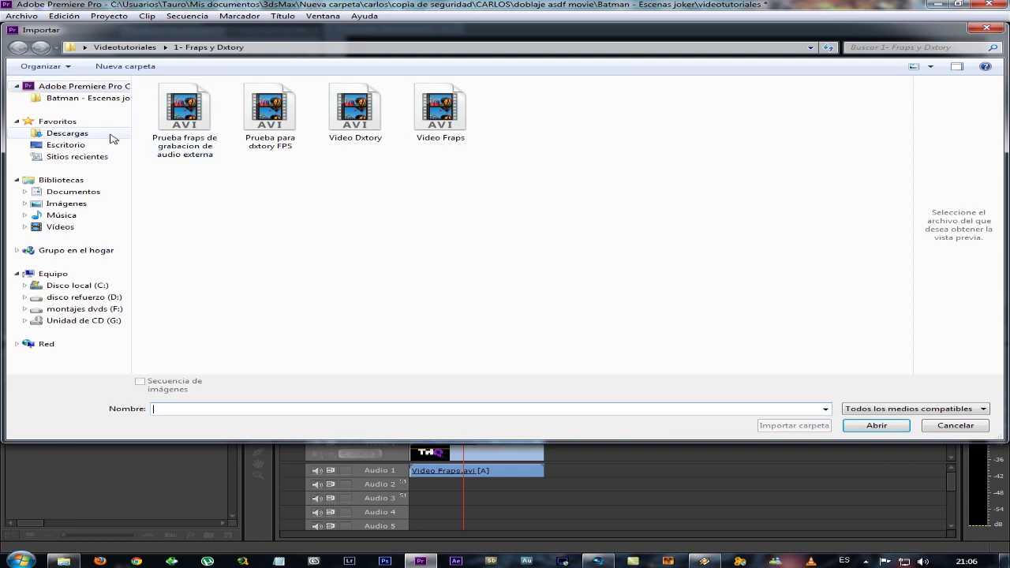
{"action": "left_click", "coordinate": [65, 145]}
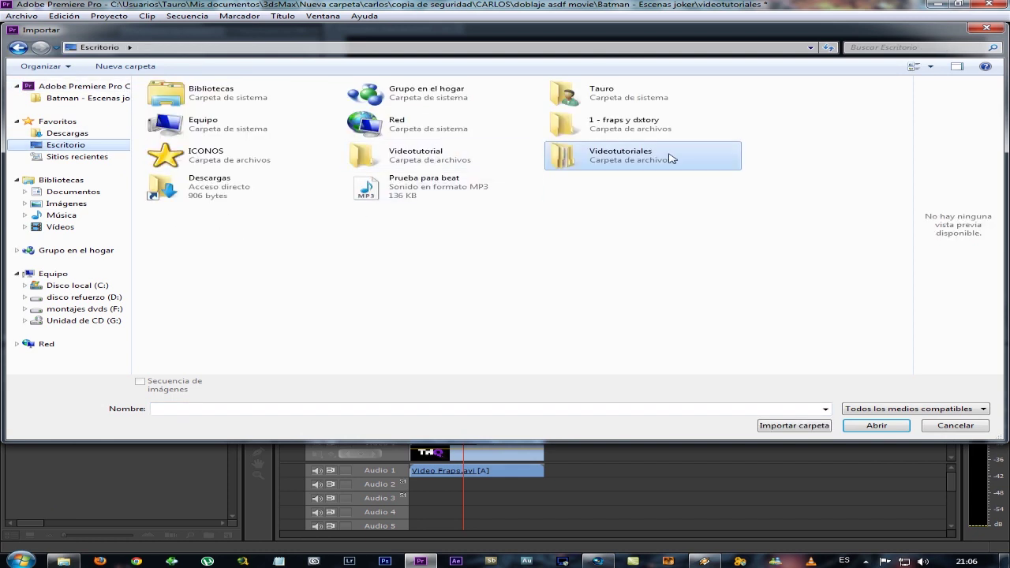
{"action": "double_click", "coordinate": [578, 158]}
{"action": "left_click", "coordinate": [17, 47]}
{"action": "double_click", "coordinate": [552, 129]}
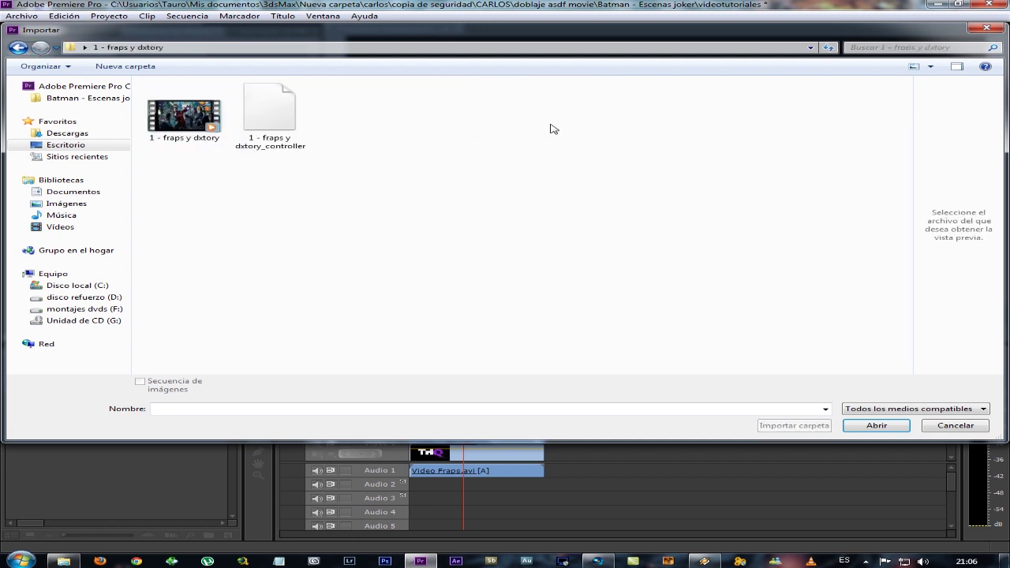
{"action": "left_click", "coordinate": [184, 116]}
{"action": "left_click", "coordinate": [875, 425]}
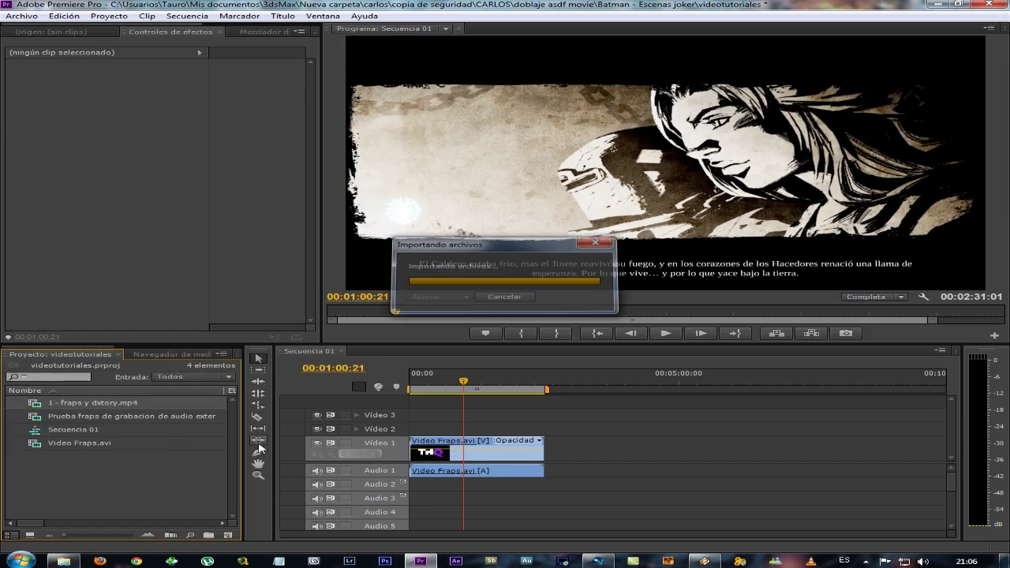
Replace Video Fraps.avi with the new clip and extend the work area to its 00:30:33 end
{"action": "mouse_move", "coordinate": [75, 403]}
{"action": "left_mouse_down"}
{"action": "mouse_move", "coordinate": [571, 441]}
{"action": "mouse_move", "coordinate": [436, 444]}
{"action": "left_mouse_up"}
{"action": "left_click", "coordinate": [459, 447]}
{"action": "key", "text": "Delete"}
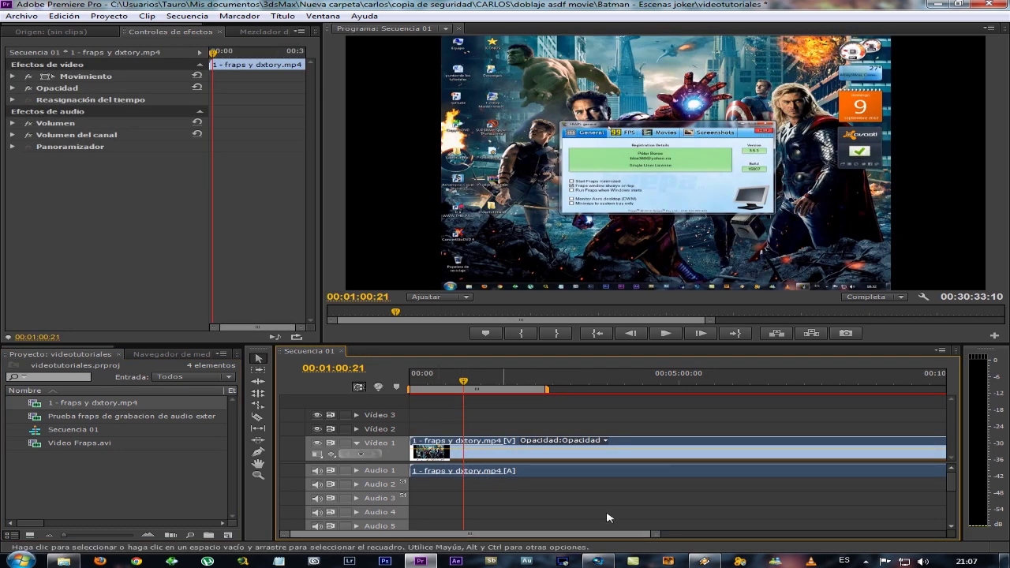
{"action": "left_click_drag", "start_coordinate": [653, 532], "coordinate": [942, 533]}
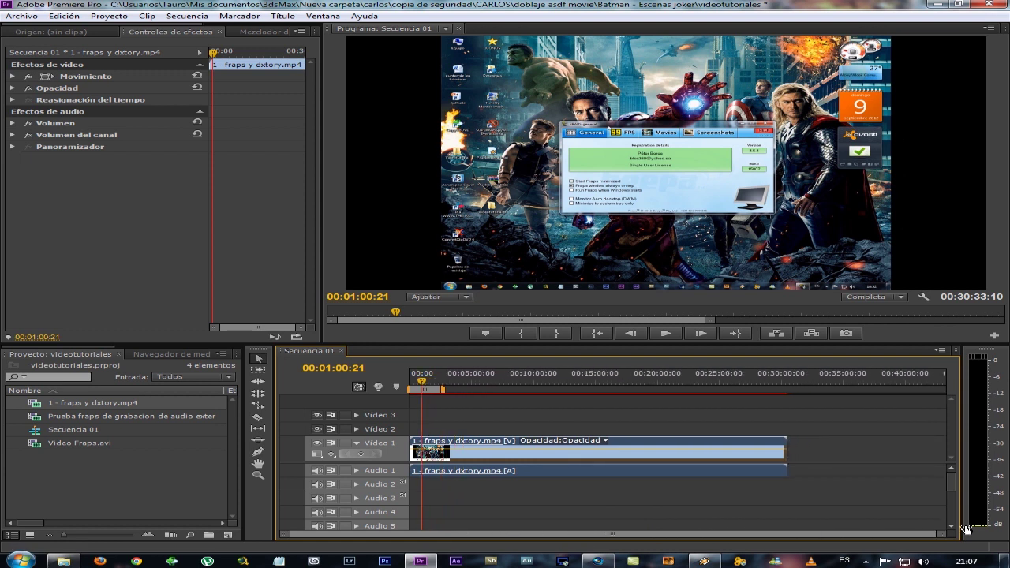
{"action": "left_click_drag", "start_coordinate": [444, 388], "coordinate": [790, 388]}
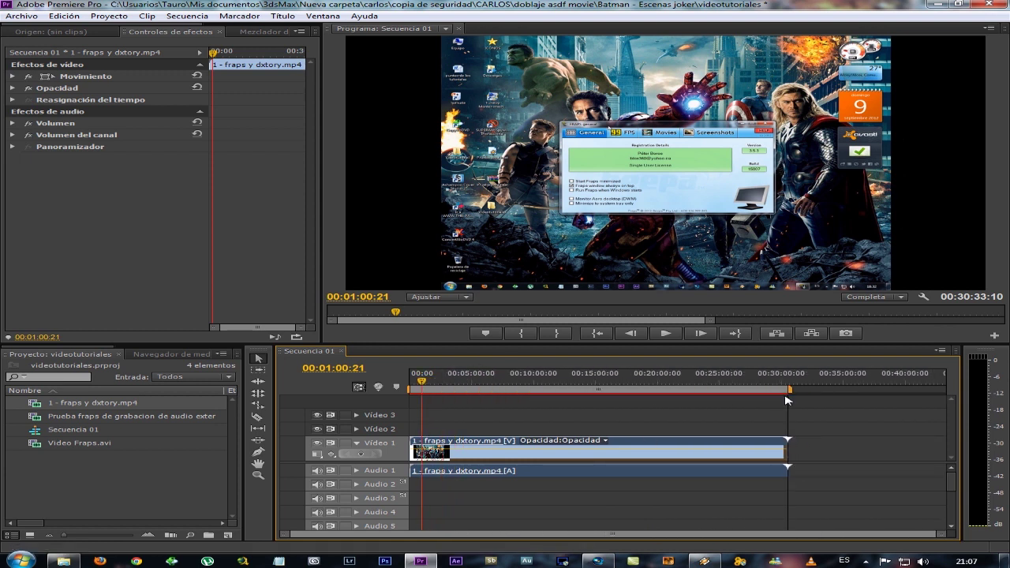
Open Archivo > Exportar > Medios and show the Vídeo export settings
{"action": "left_click", "coordinate": [20, 16]}
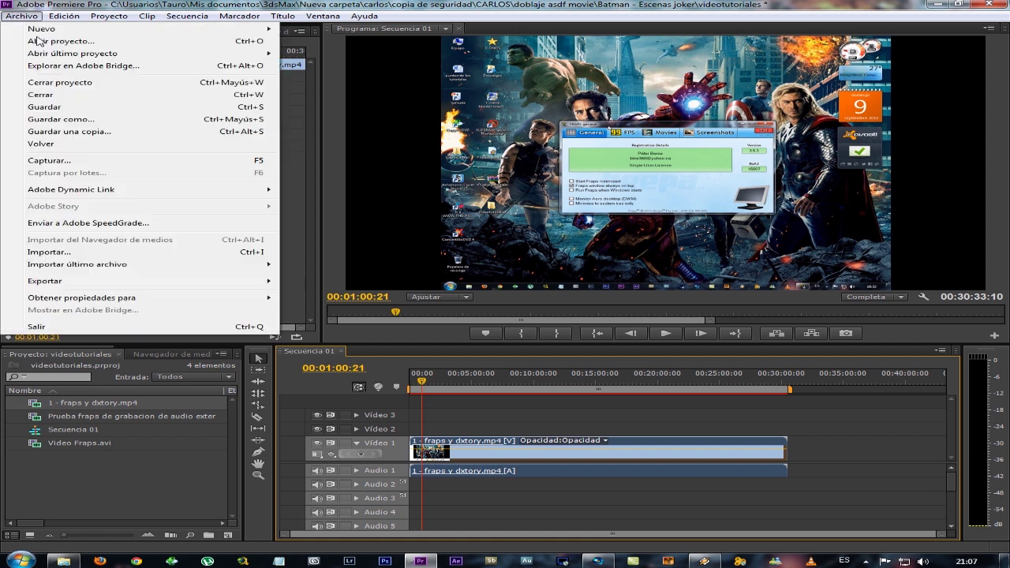
{"action": "mouse_move", "coordinate": [86, 282]}
{"action": "left_click", "coordinate": [316, 282]}
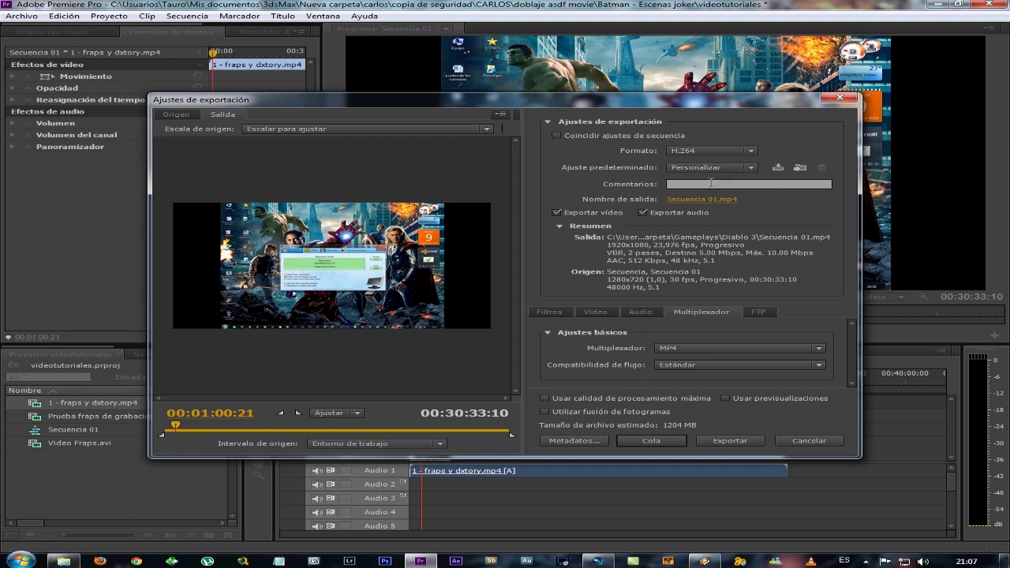
{"action": "left_click", "coordinate": [595, 312]}
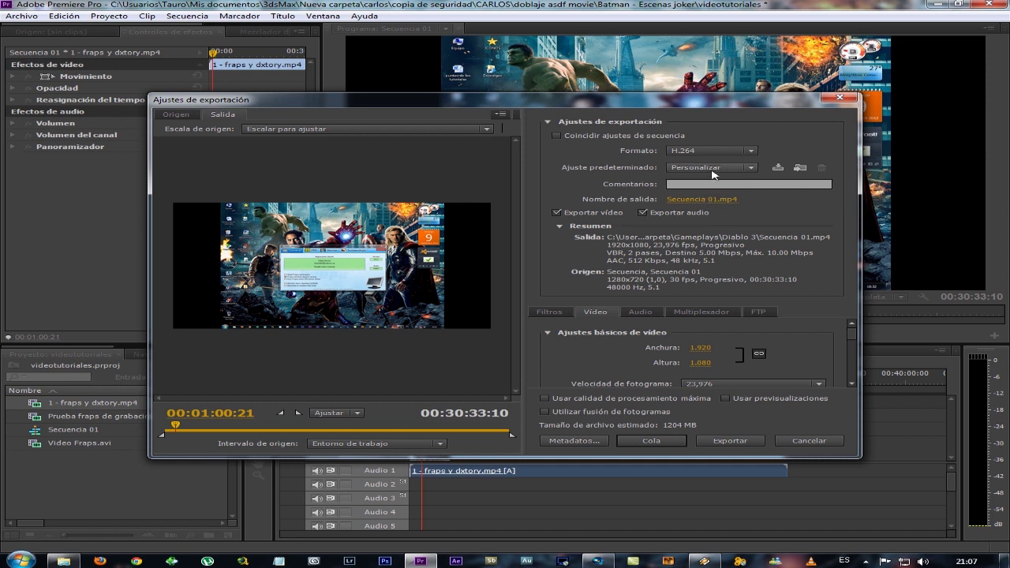
Choose the YouTube HD 720p 29,97 preset from Ajuste predeterminado
{"action": "left_click", "coordinate": [714, 167]}
{"action": "scroll", "coordinate": [233, 557], "scroll_direction": "down", "scroll_amount": 2}
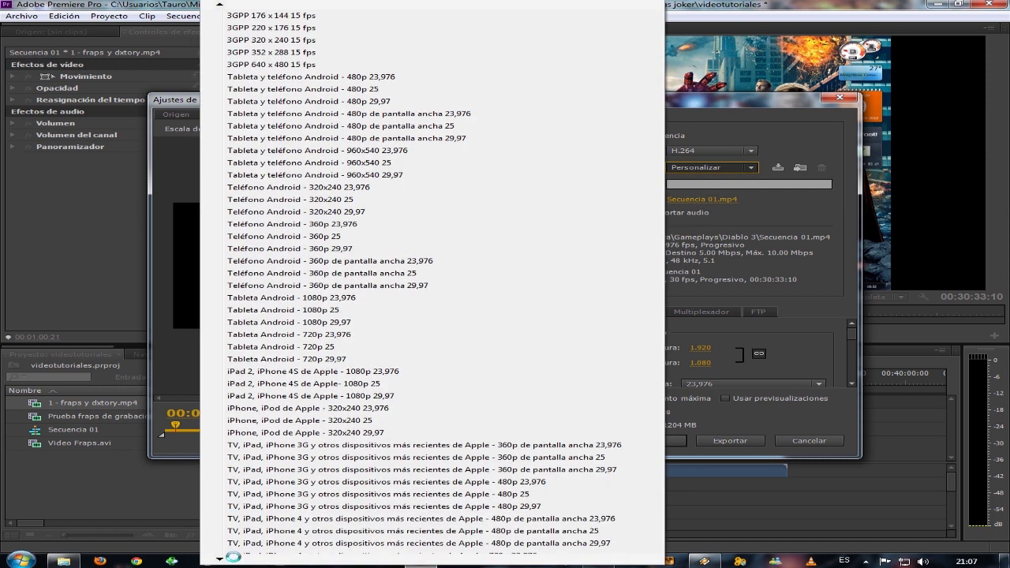
{"action": "scroll", "coordinate": [233, 557], "scroll_direction": "down", "scroll_amount": 5}
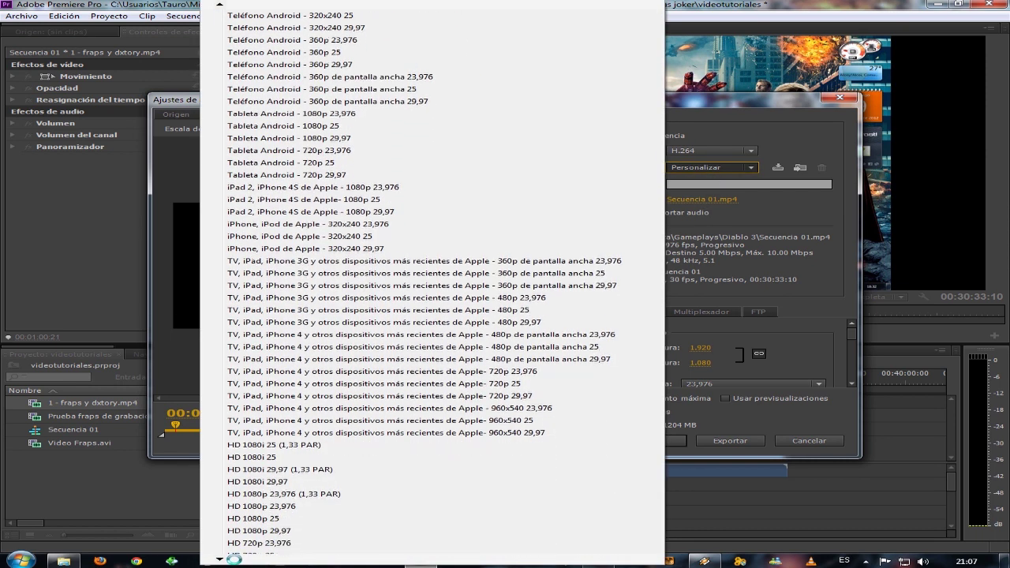
{"action": "scroll", "coordinate": [233, 557], "scroll_direction": "down", "scroll_amount": 1}
{"action": "scroll", "coordinate": [233, 557], "scroll_direction": "down", "scroll_amount": 1}
{"action": "scroll", "coordinate": [234, 557], "scroll_direction": "down", "scroll_amount": 1}
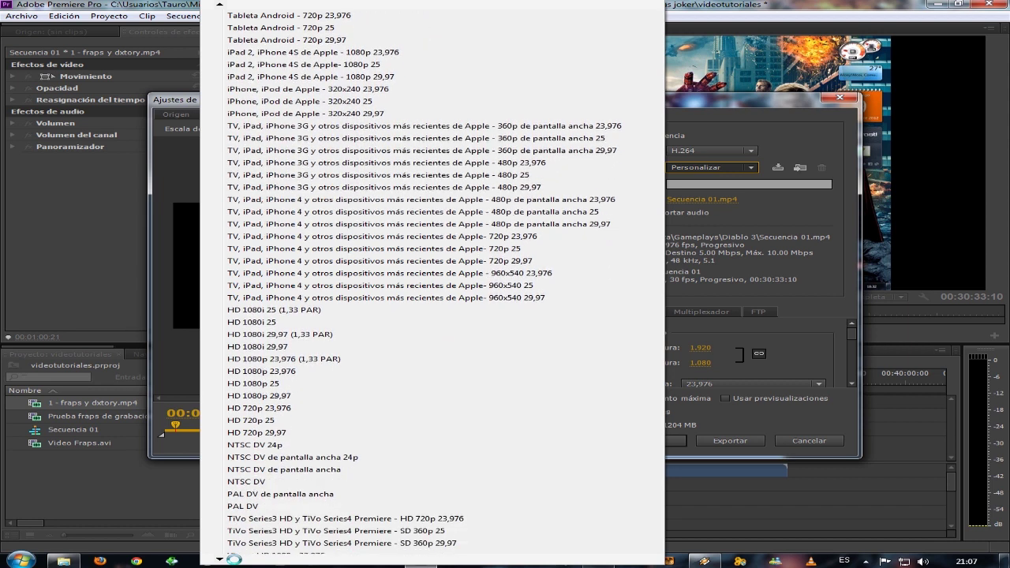
{"action": "scroll", "coordinate": [233, 557], "scroll_direction": "down", "scroll_amount": 1}
{"action": "scroll", "coordinate": [233, 557], "scroll_direction": "down", "scroll_amount": 1}
{"action": "scroll", "coordinate": [234, 557], "scroll_direction": "down", "scroll_amount": 1}
{"action": "scroll", "coordinate": [234, 556], "scroll_direction": "down", "scroll_amount": 1}
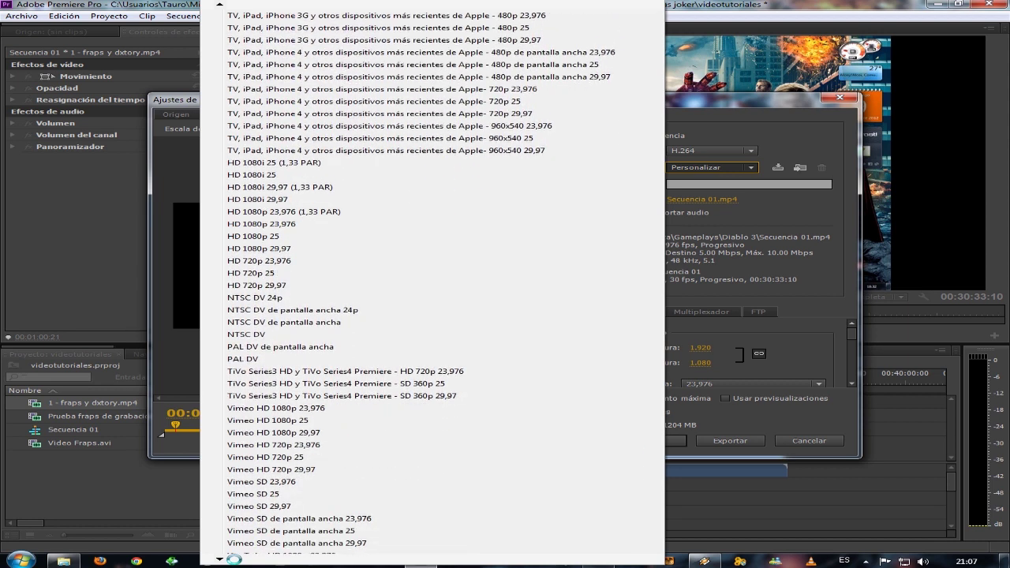
{"action": "scroll", "coordinate": [233, 556], "scroll_direction": "down", "scroll_amount": 1}
{"action": "scroll", "coordinate": [234, 558], "scroll_direction": "down", "scroll_amount": 1}
{"action": "scroll", "coordinate": [234, 558], "scroll_direction": "down", "scroll_amount": 1}
{"action": "scroll", "coordinate": [233, 559], "scroll_direction": "down", "scroll_amount": 1}
{"action": "scroll", "coordinate": [233, 558], "scroll_direction": "down", "scroll_amount": 1}
{"action": "scroll", "coordinate": [234, 559], "scroll_direction": "down", "scroll_amount": 1}
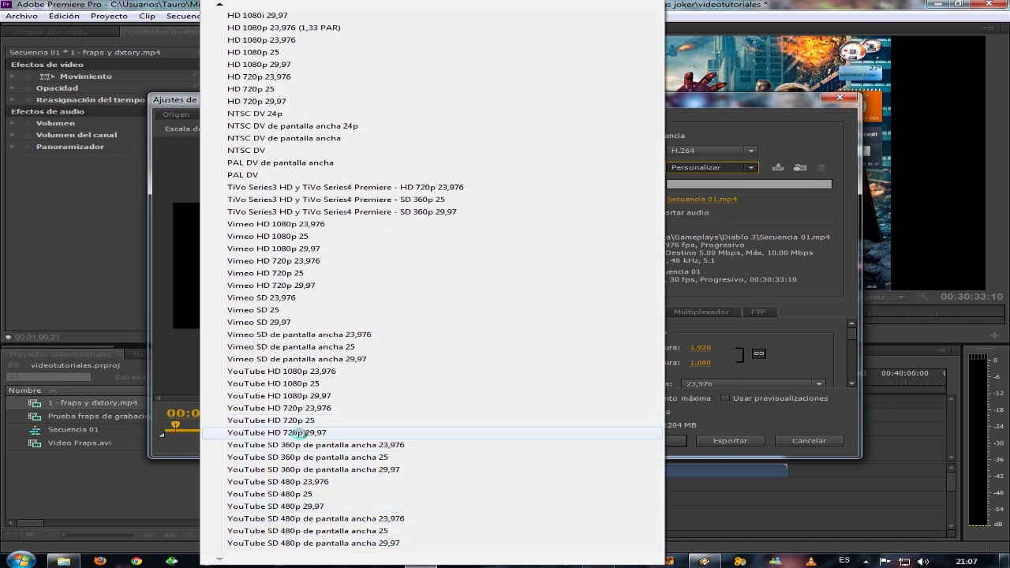
{"action": "left_click", "coordinate": [298, 433]}
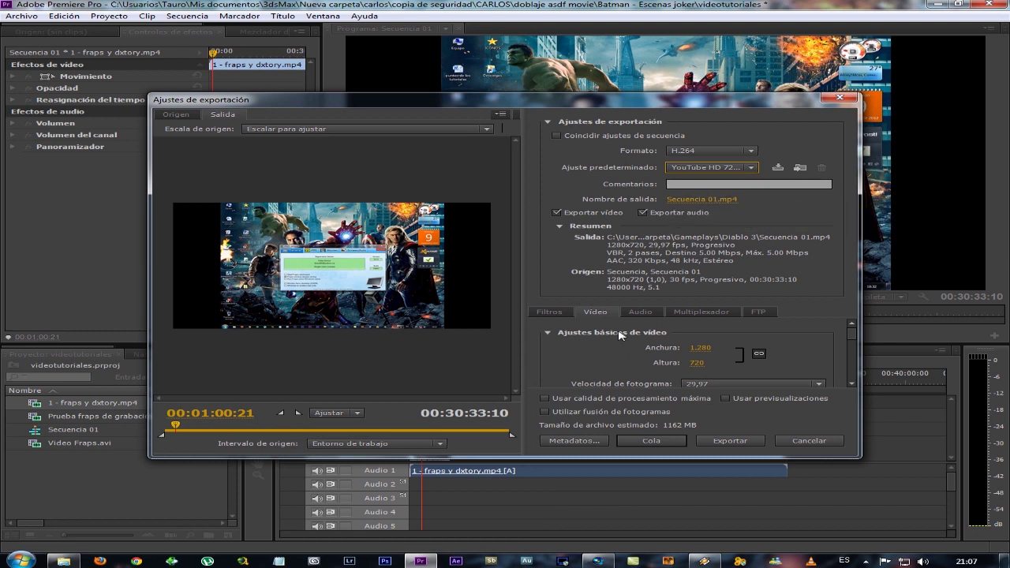
Set the target bitrate to 3 Mbps and raise the maximum bitrate to 17.5 Mbps
{"action": "mouse_move", "coordinate": [846, 329]}
{"action": "left_mouse_down"}
{"action": "mouse_move", "coordinate": [853, 364]}
{"action": "mouse_move", "coordinate": [820, 362]}
{"action": "left_mouse_up"}
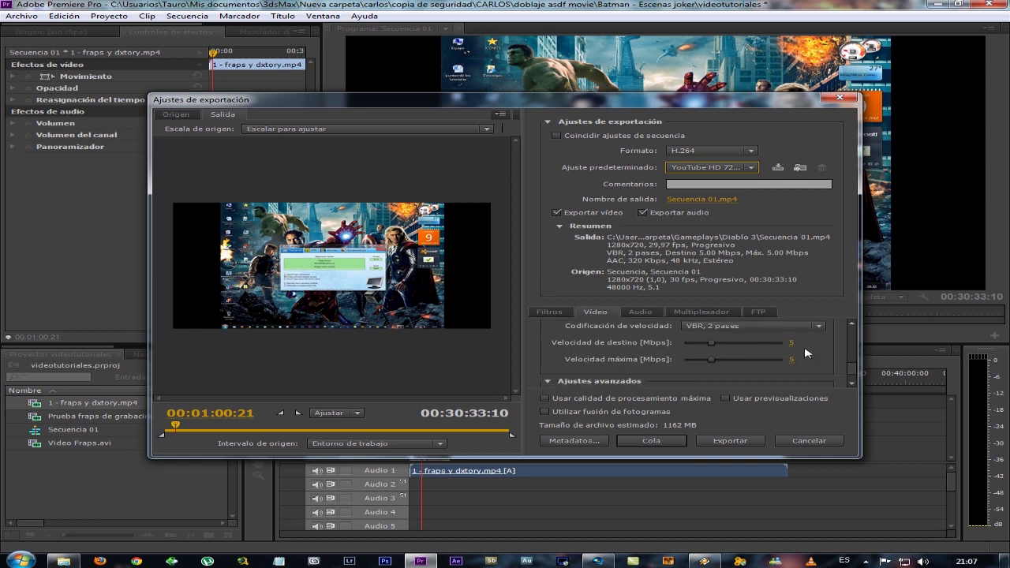
{"action": "left_click", "coordinate": [791, 343]}
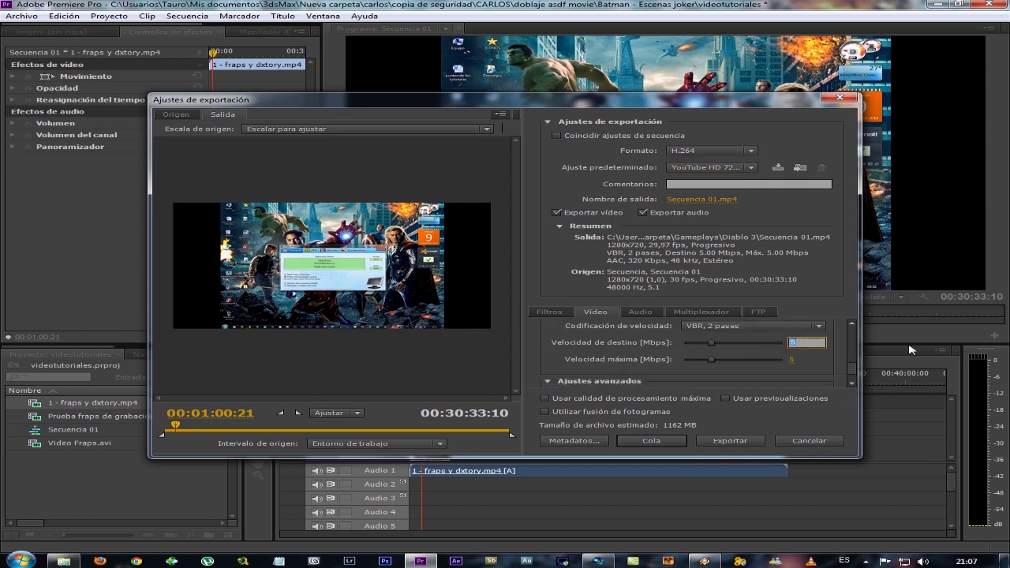
{"action": "type", "text": "3"}
{"action": "key", "text": "Return"}
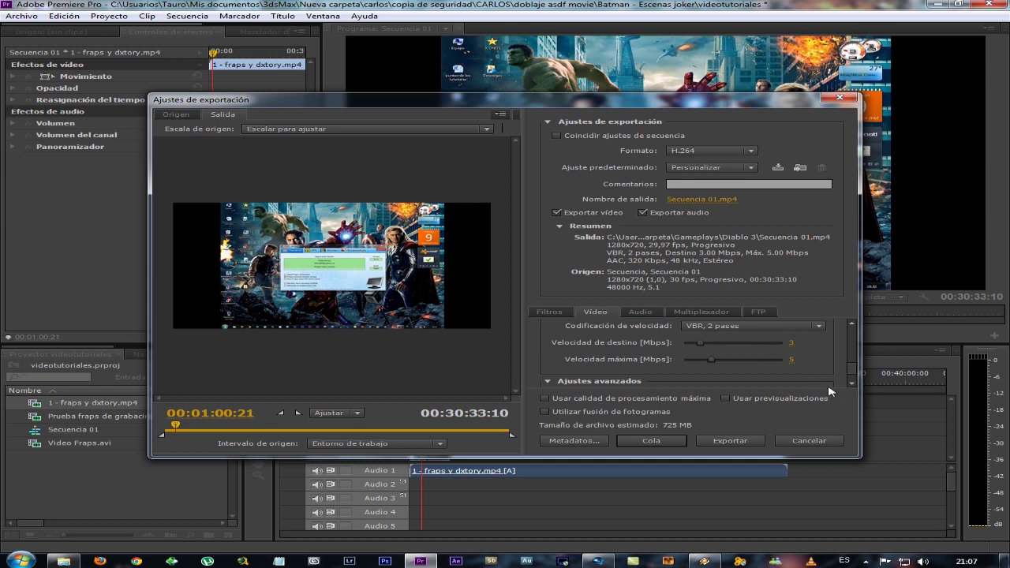
{"action": "left_click_drag", "start_coordinate": [711, 359], "coordinate": [851, 341]}
Review the audio and multiplexer settings, then cancel the export settings window
{"action": "left_click", "coordinate": [642, 312]}
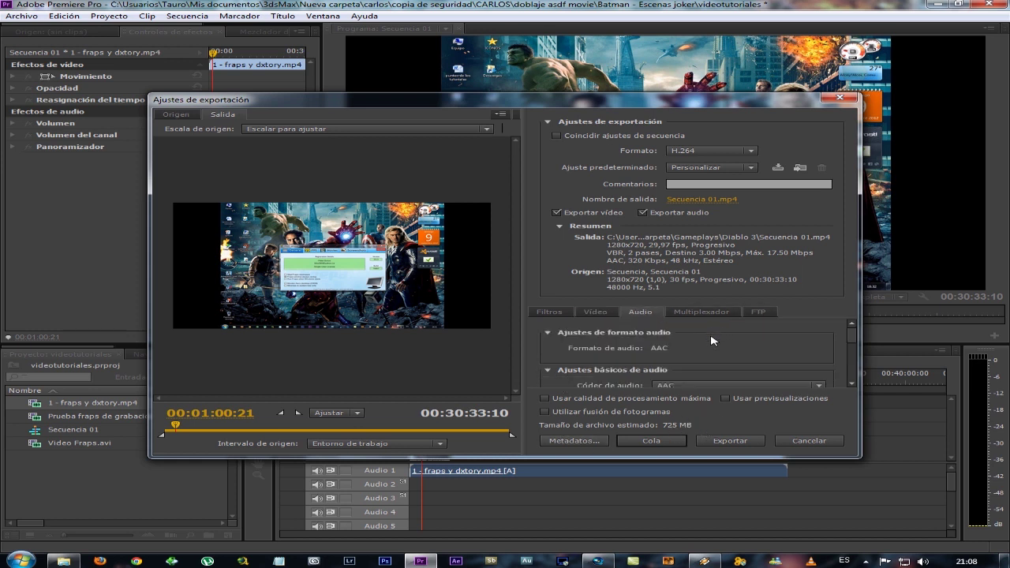
{"action": "left_click", "coordinate": [688, 314]}
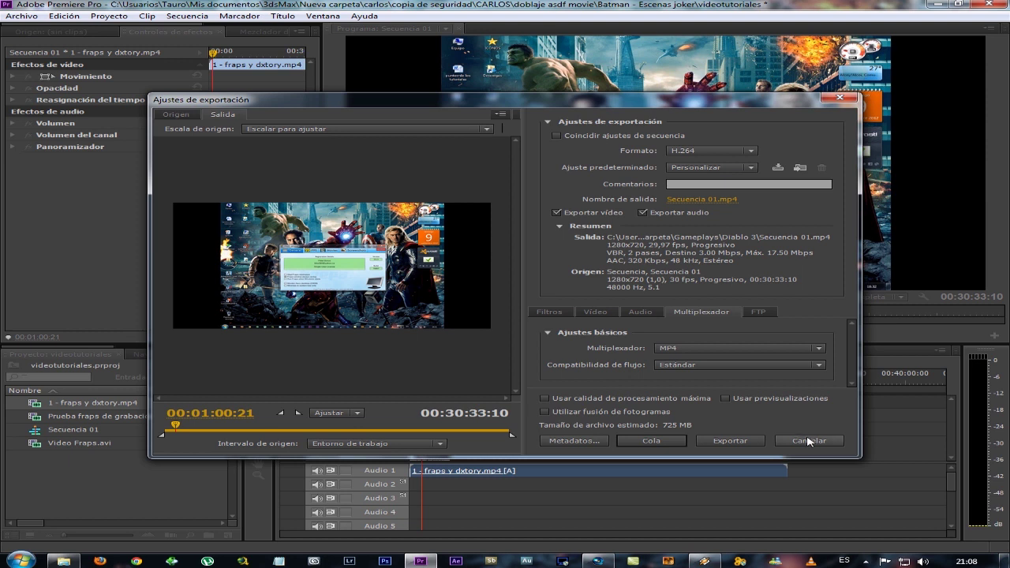
{"action": "left_click", "coordinate": [809, 441]}
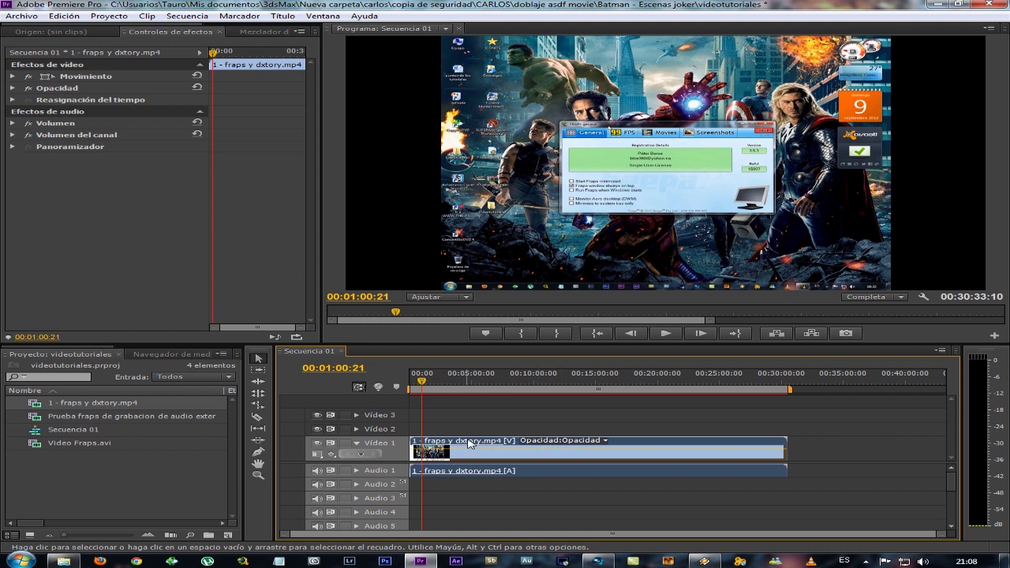
Delete the mp4 clip and import Video Dxtory.avi from Escritorio > Videotutoriales > 1- Fraps y Dxtory
{"action": "key", "text": "Delete"}
{"action": "left_click", "coordinate": [40, 464]}
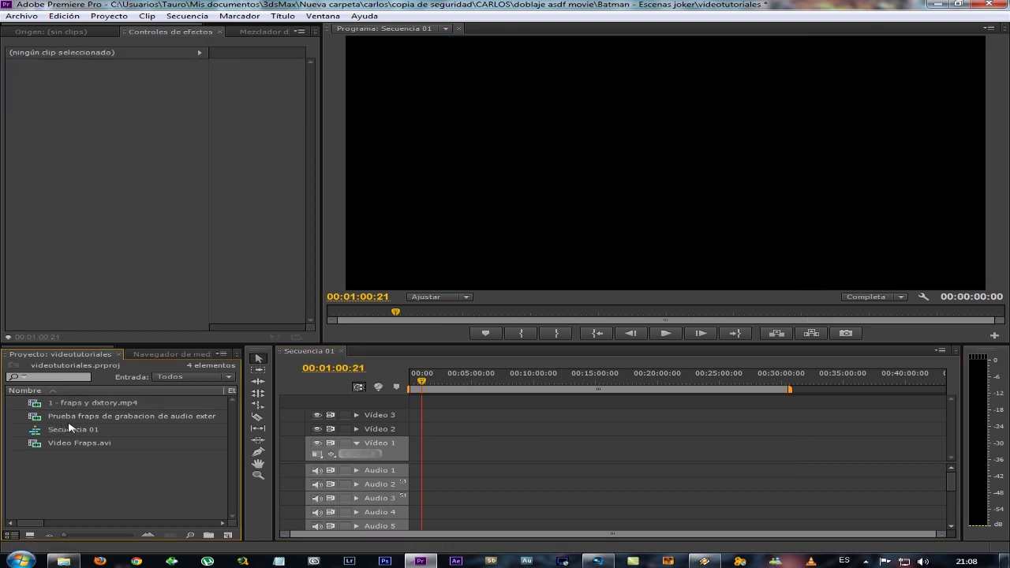
{"action": "double_click", "coordinate": [70, 481]}
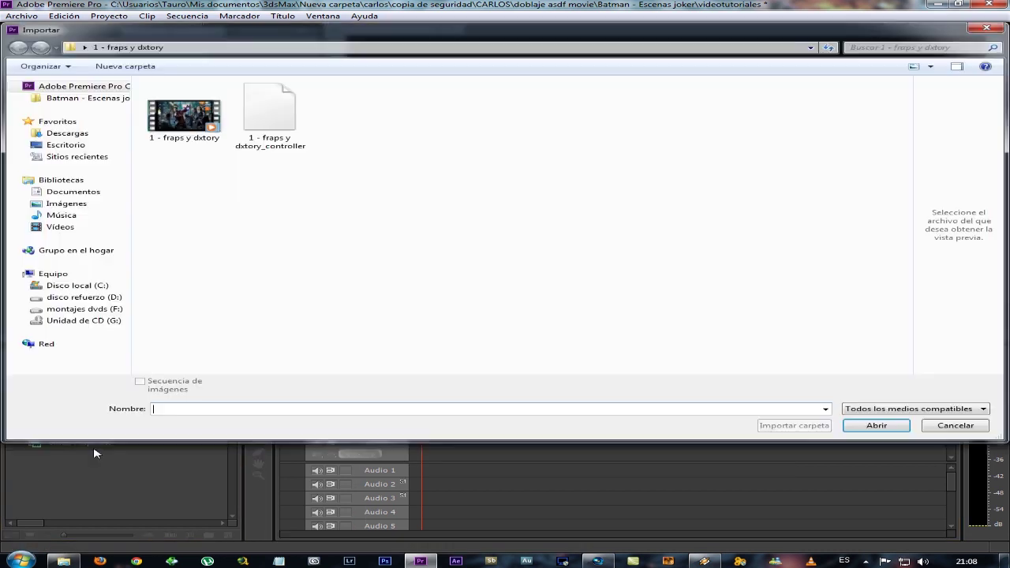
{"action": "left_click", "coordinate": [68, 145]}
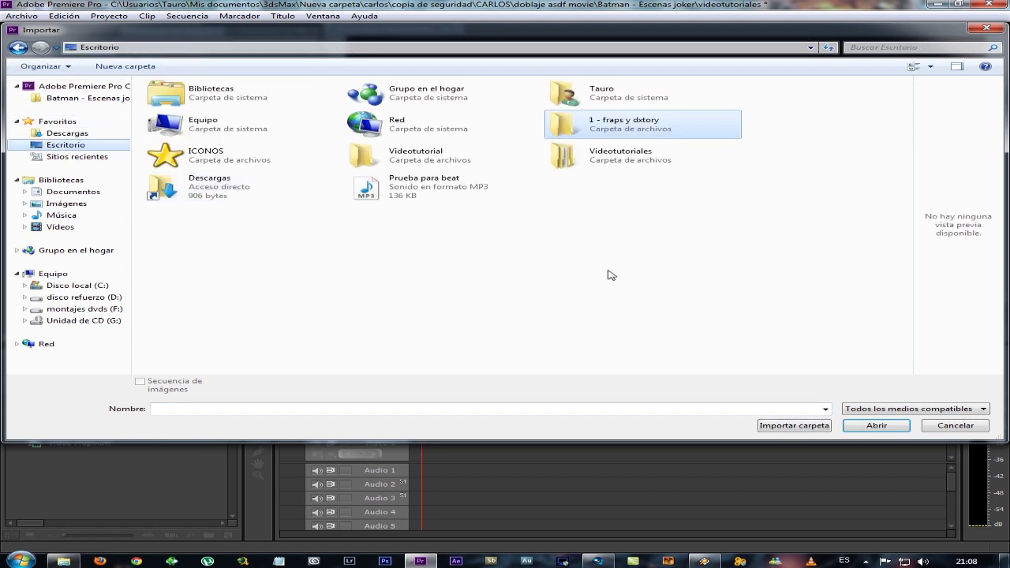
{"action": "double_click", "coordinate": [600, 162]}
{"action": "double_click", "coordinate": [228, 103]}
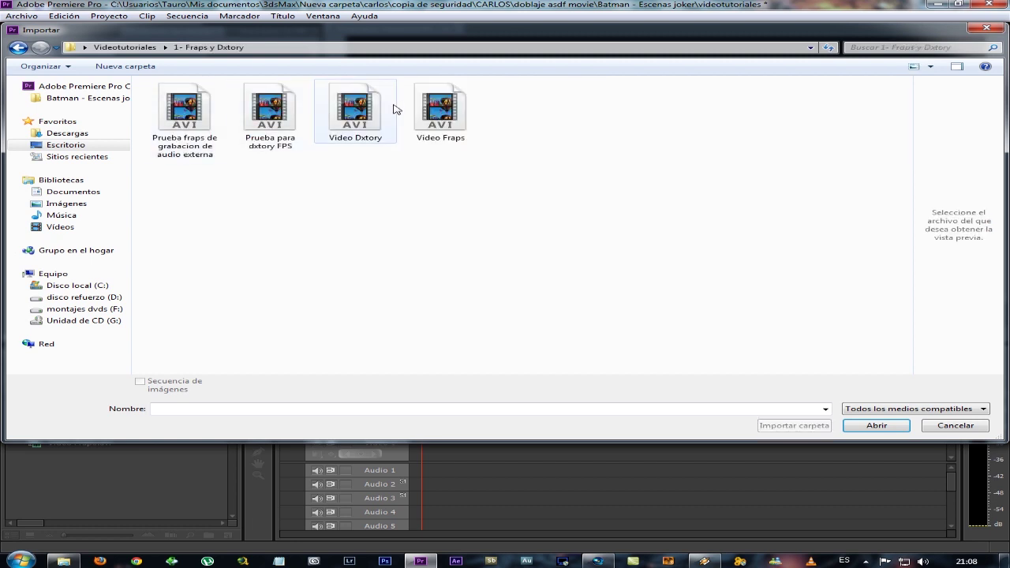
{"action": "double_click", "coordinate": [385, 111]}
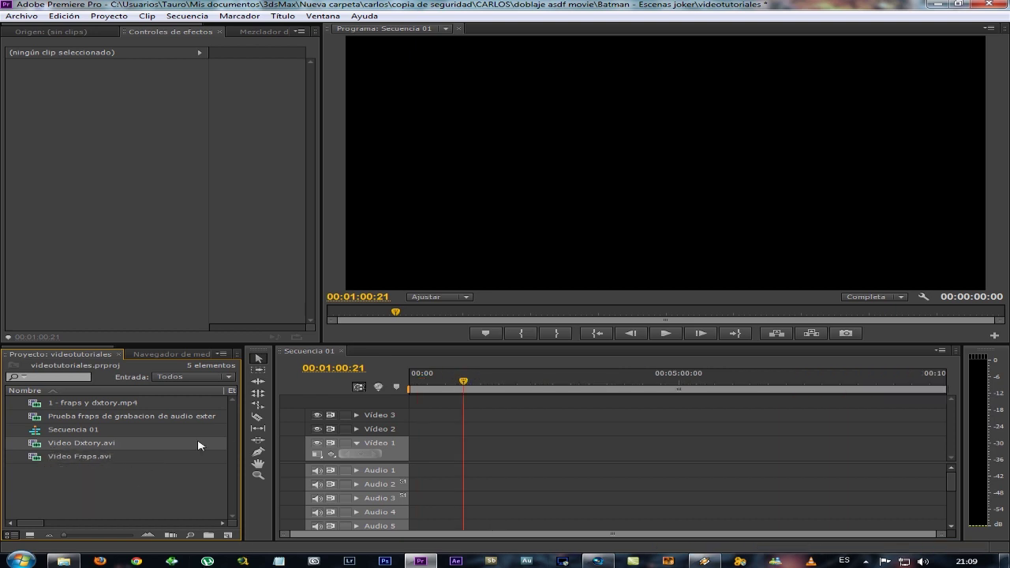
Place Video Dxtory.avi on the Premiere sequence and play it to preview the footage
{"action": "mouse_move", "coordinate": [32, 448]}
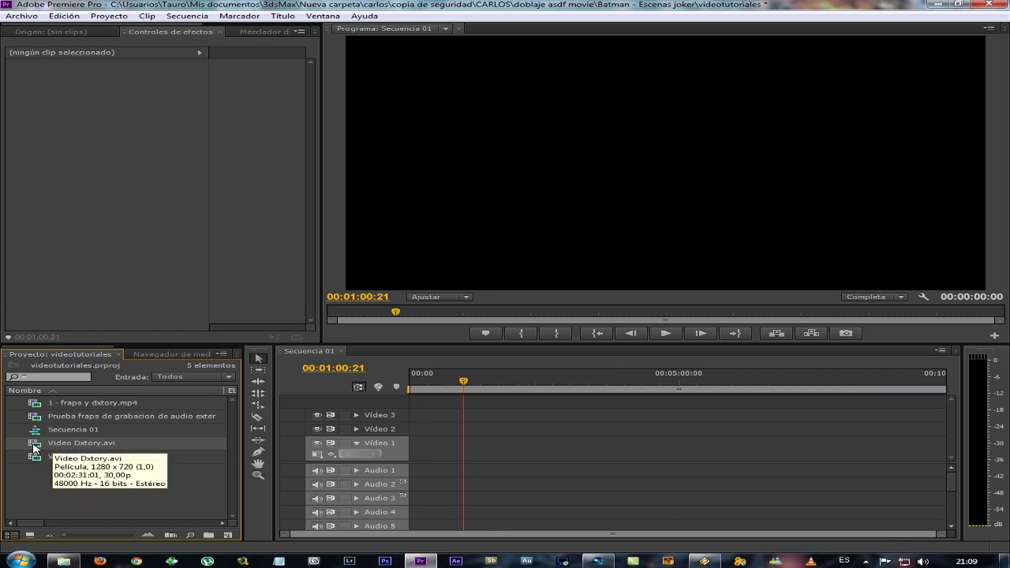
{"action": "left_click_drag", "start_coordinate": [33, 448], "coordinate": [467, 441]}
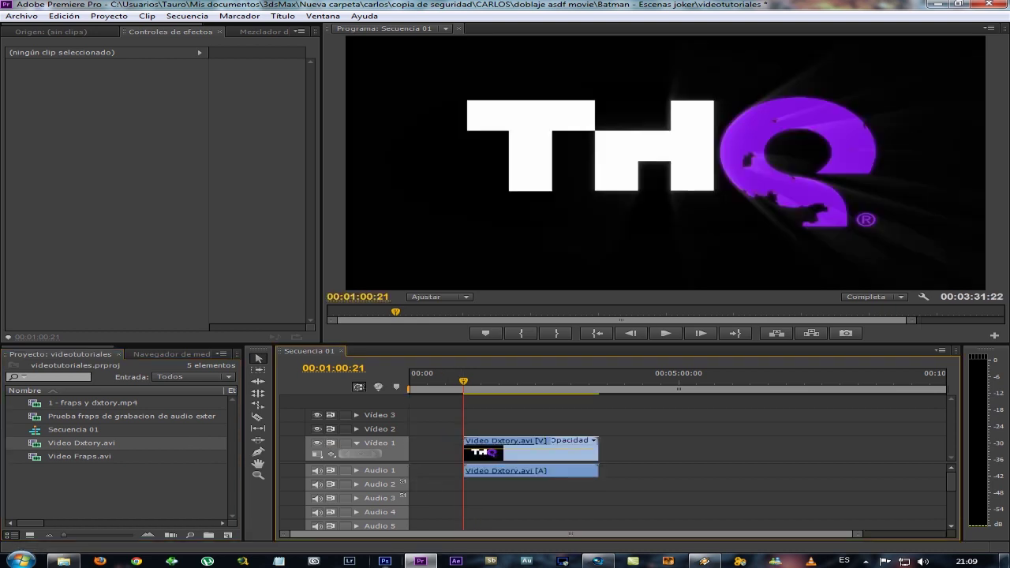
{"action": "left_click_drag", "start_coordinate": [463, 381], "coordinate": [475, 384]}
{"action": "left_click", "coordinate": [665, 333]}
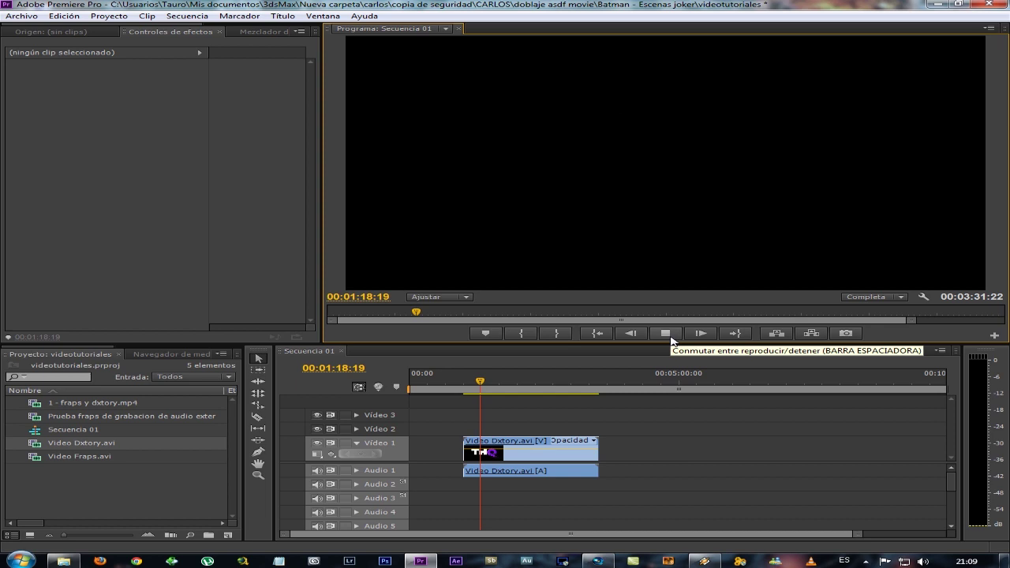
{"action": "left_click", "coordinate": [670, 334]}
Delete the Dxtory clip from the sequence and switch over to Vegas Pro
{"action": "left_click", "coordinate": [513, 446]}
{"action": "key", "text": "Delete"}
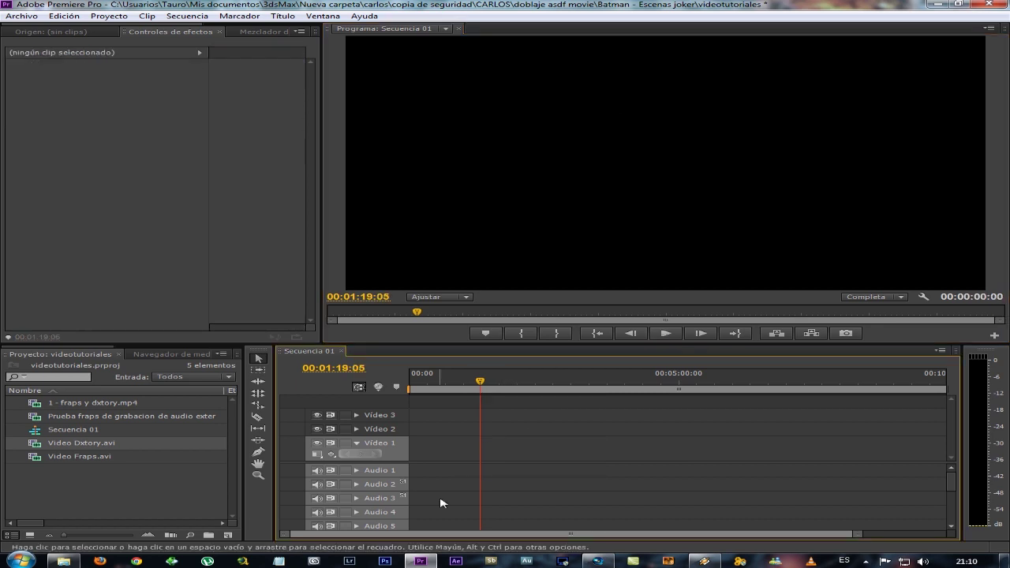
{"action": "left_click", "coordinate": [597, 560]}
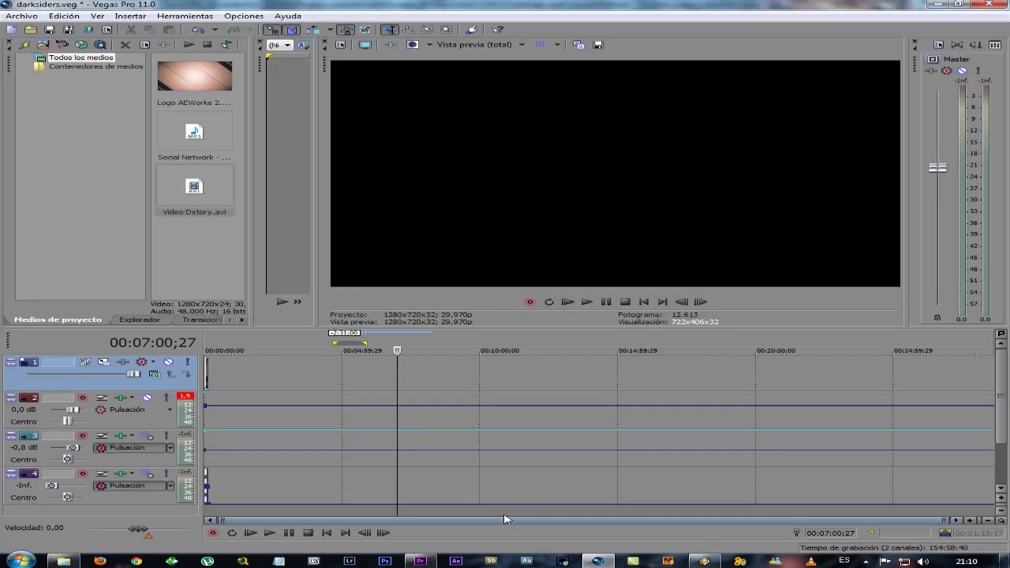
Put Video Dxtory.avi on the Vegas timeline, mute tracks 1 and 2, and loop-region the clip
{"action": "left_click", "coordinate": [201, 193]}
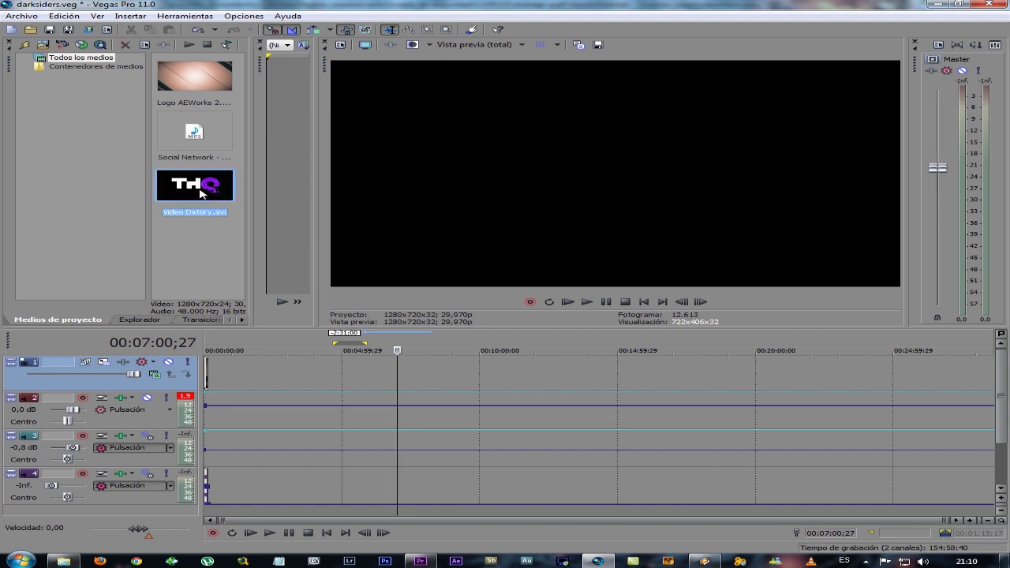
{"action": "left_click_drag", "start_coordinate": [175, 215], "coordinate": [321, 381]}
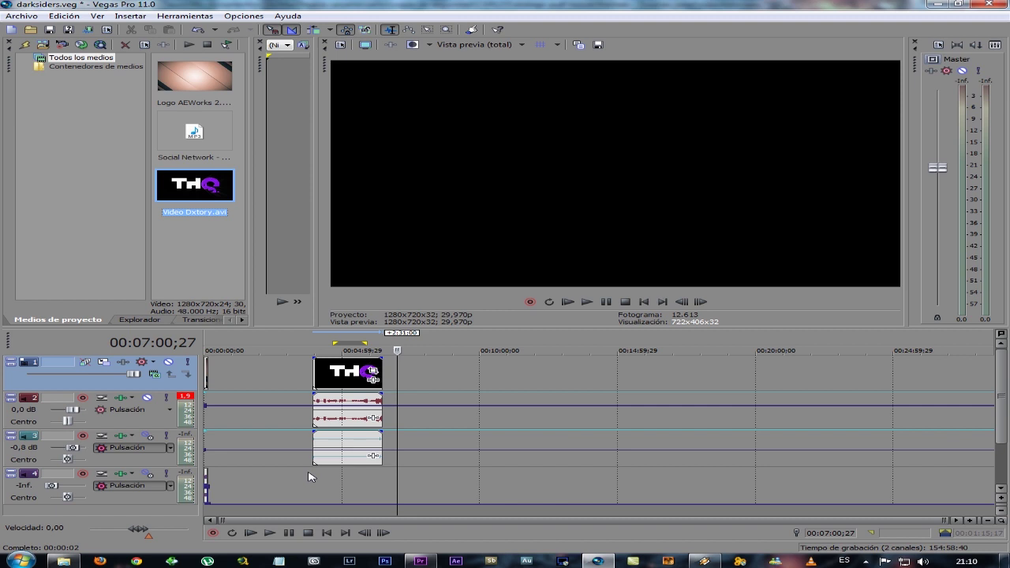
{"action": "left_click", "coordinate": [168, 362]}
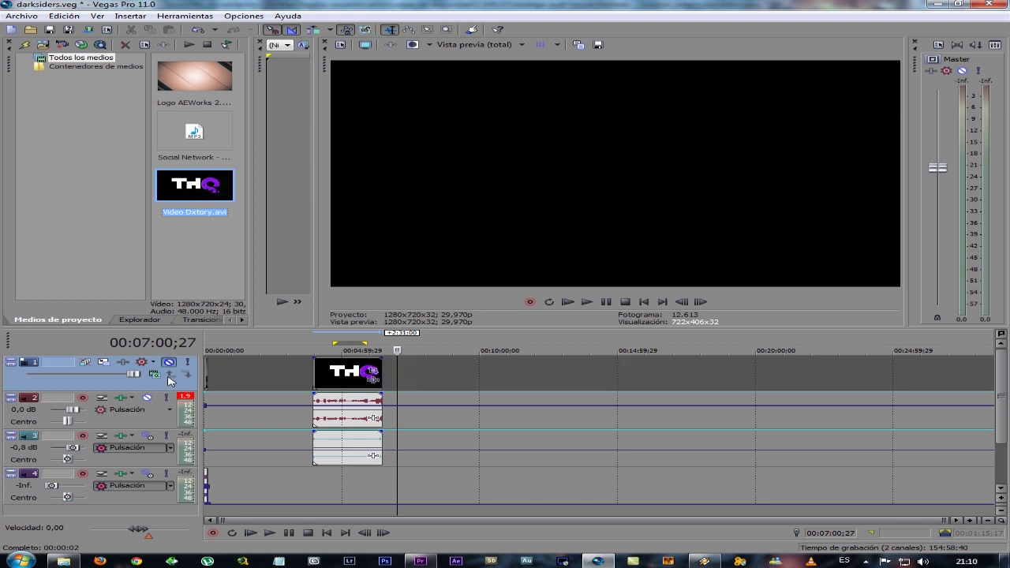
{"action": "left_click", "coordinate": [147, 398]}
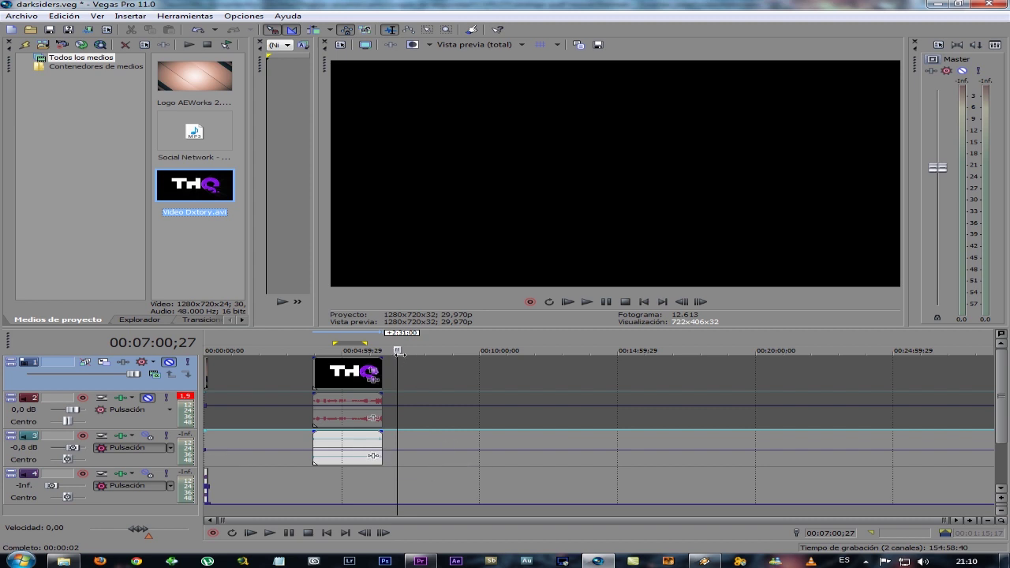
{"action": "left_click_drag", "start_coordinate": [396, 362], "coordinate": [314, 362]}
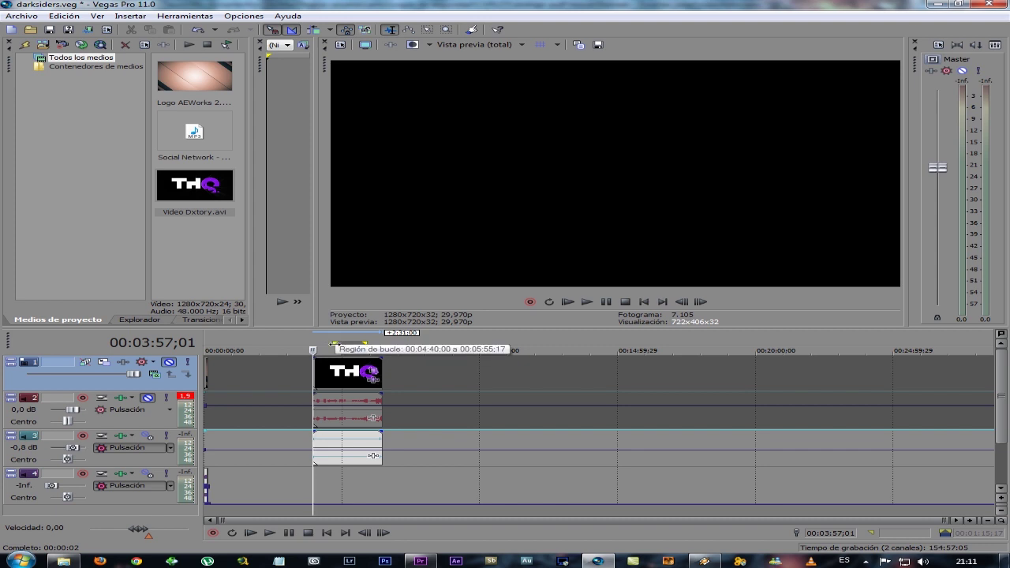
{"action": "mouse_move", "coordinate": [332, 344]}
{"action": "left_mouse_down"}
{"action": "mouse_move", "coordinate": [313, 343]}
{"action": "mouse_move", "coordinate": [383, 342]}
{"action": "left_mouse_up"}
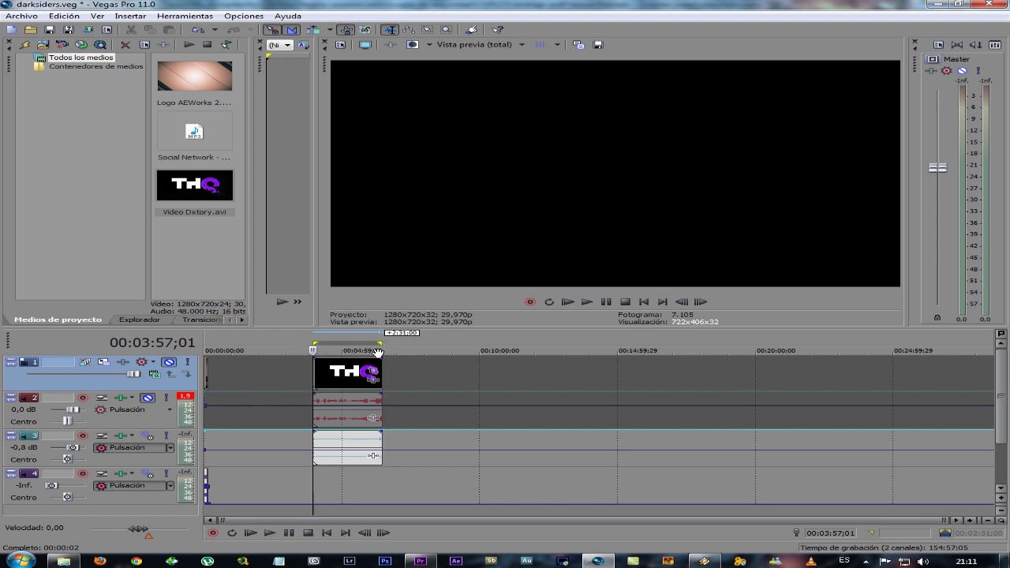
In Render As, pick the Audio MP3 '320 Kbps, audio de CD transparente' template and customize it
{"action": "left_click", "coordinate": [22, 17]}
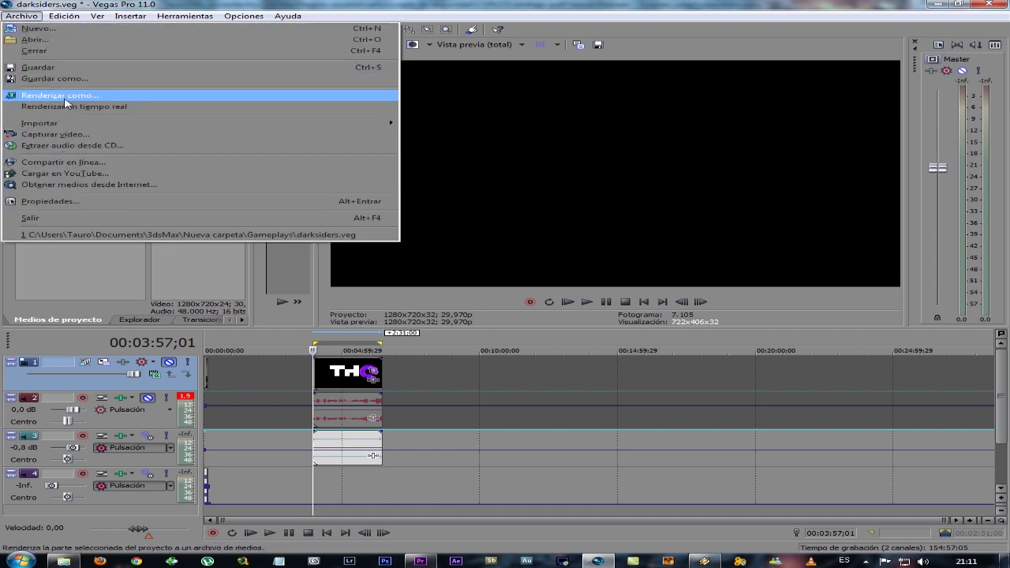
{"action": "left_click", "coordinate": [59, 96]}
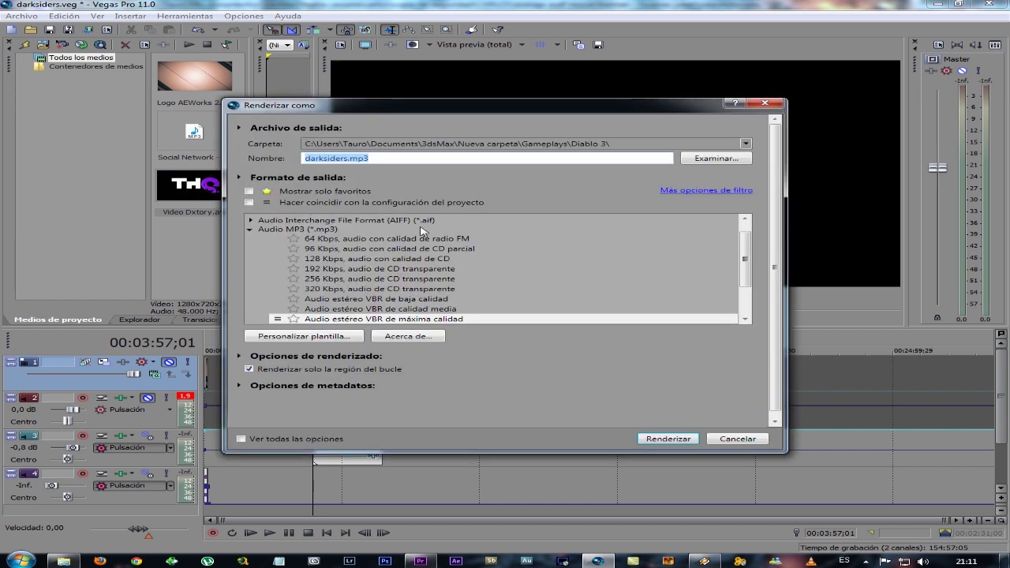
{"action": "left_click", "coordinate": [250, 229]}
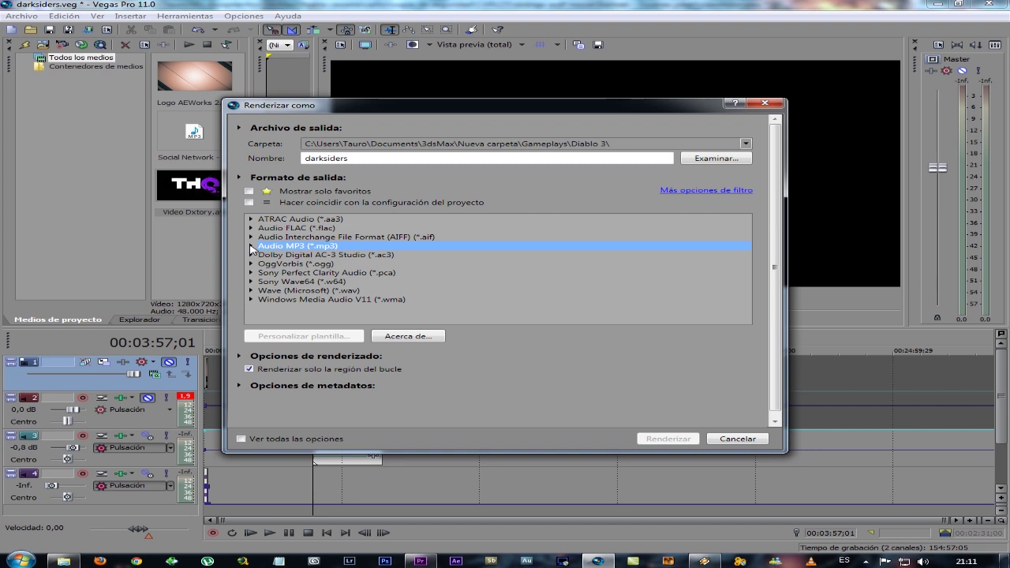
{"action": "left_click", "coordinate": [251, 249]}
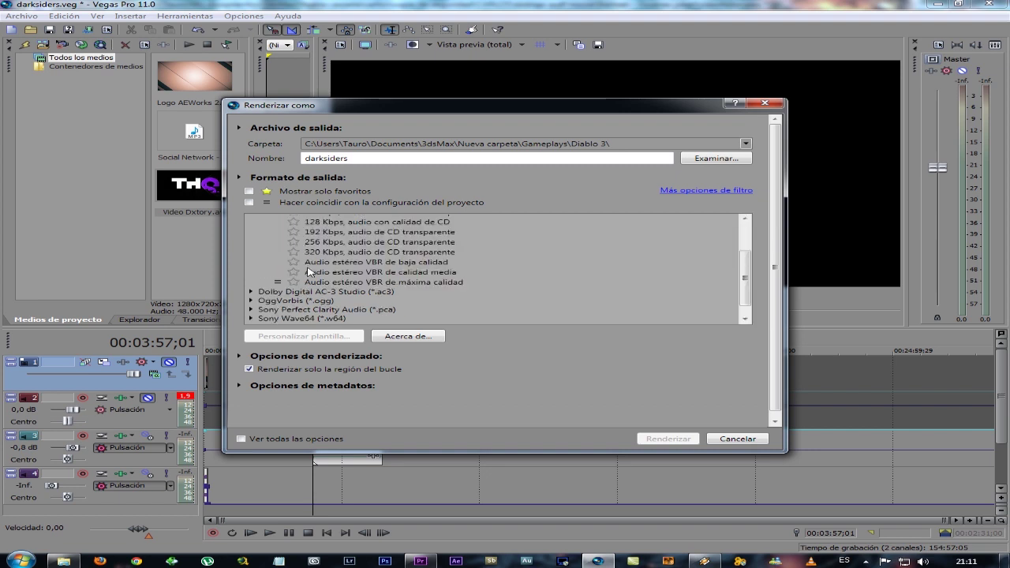
{"action": "left_click", "coordinate": [320, 252]}
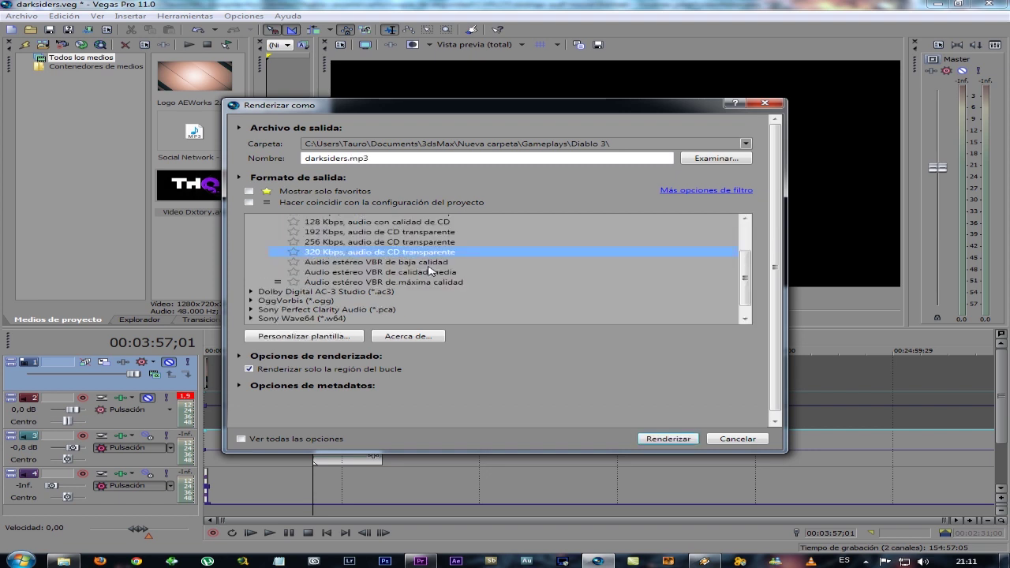
{"action": "left_click", "coordinate": [359, 336]}
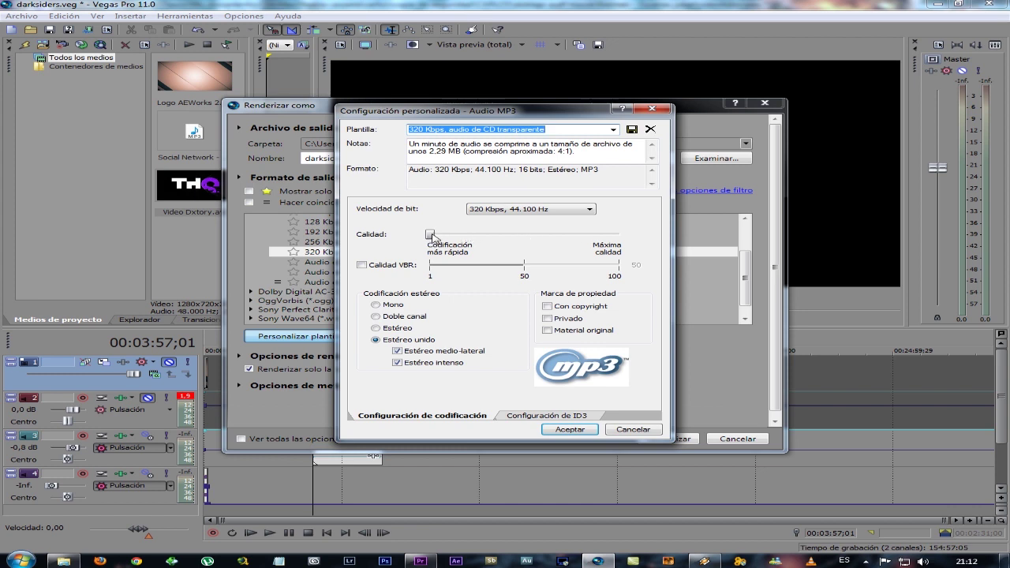
Set MP3 quality to Máxima calidad, accept it, and cancel Render As without rendering
{"action": "left_click_drag", "start_coordinate": [430, 235], "coordinate": [619, 235]}
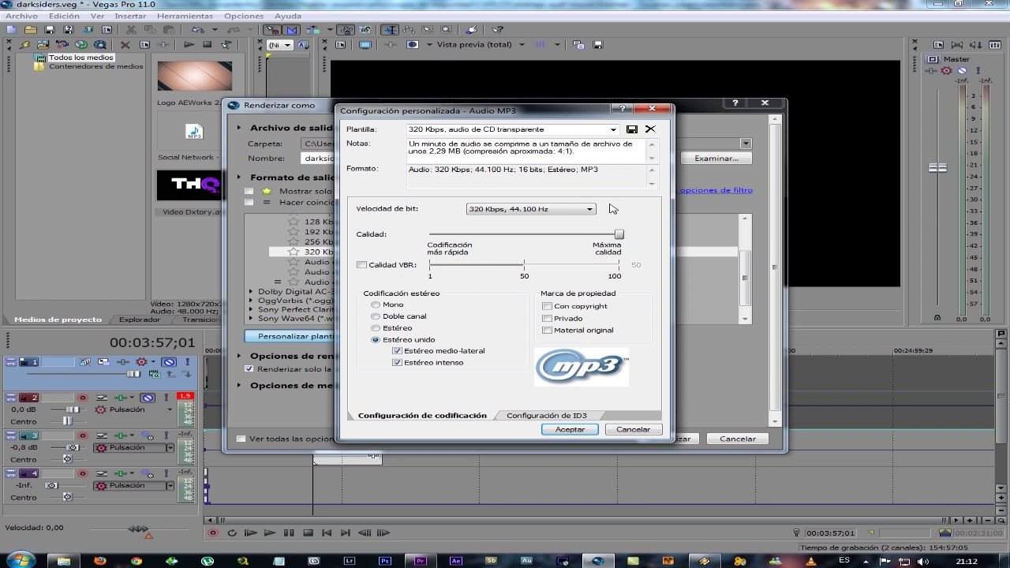
{"action": "left_click", "coordinate": [580, 432]}
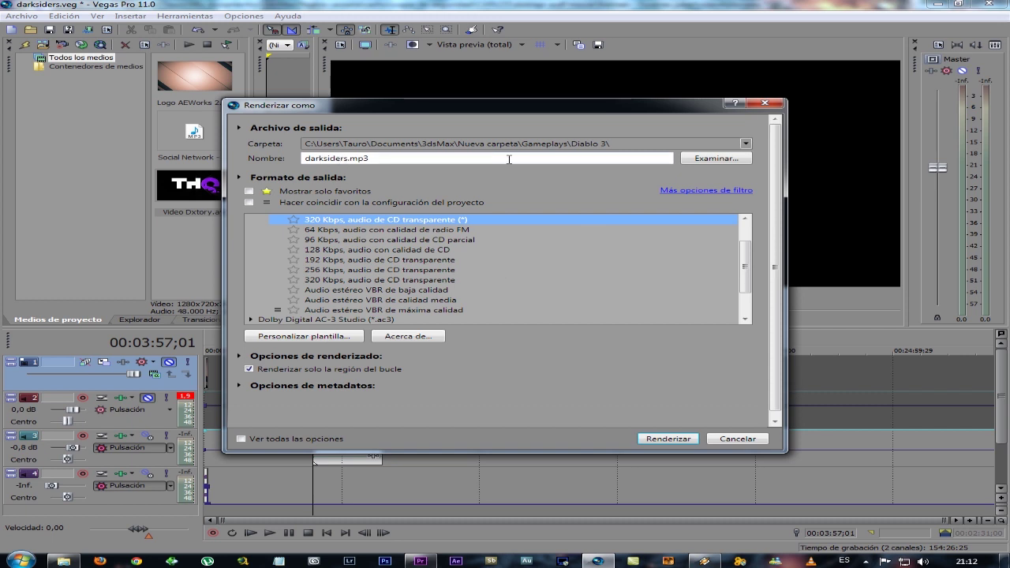
{"action": "left_click", "coordinate": [724, 440]}
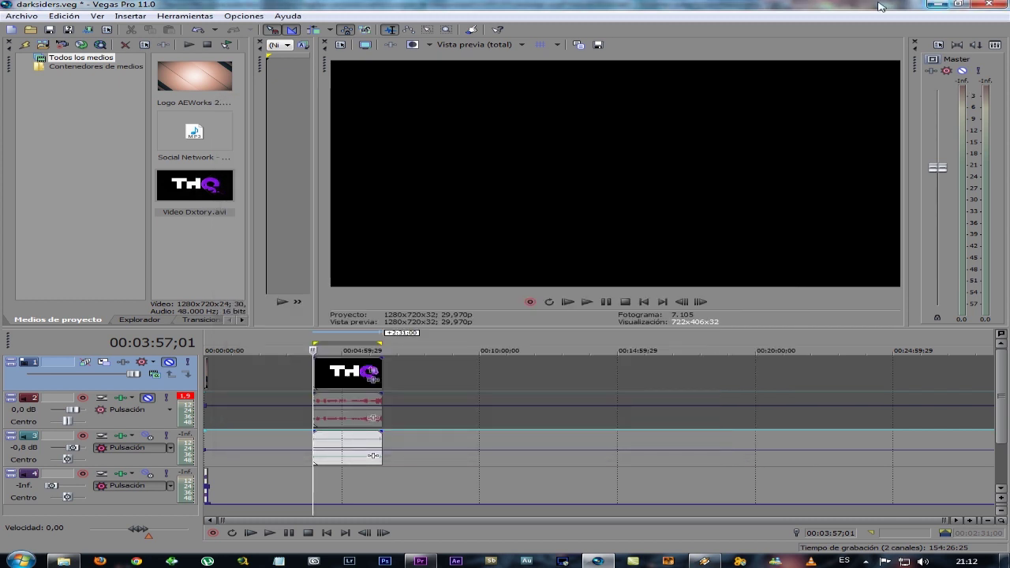
Back in Premiere, place Video Dxtory.avi on Video 1 and Audio 1 of Secuencia 01
{"action": "left_click", "coordinate": [419, 561]}
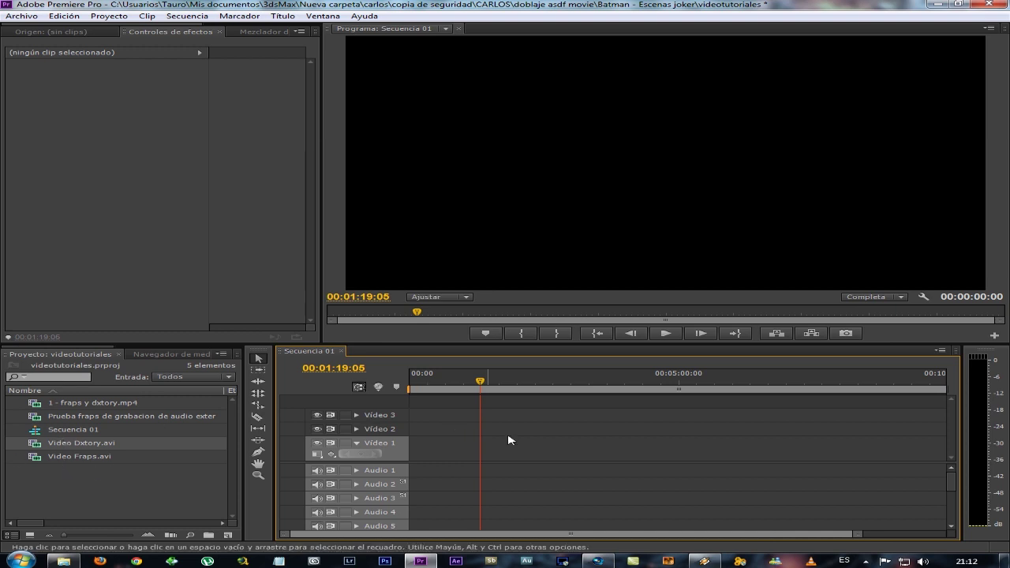
{"action": "left_click_drag", "start_coordinate": [29, 448], "coordinate": [483, 452]}
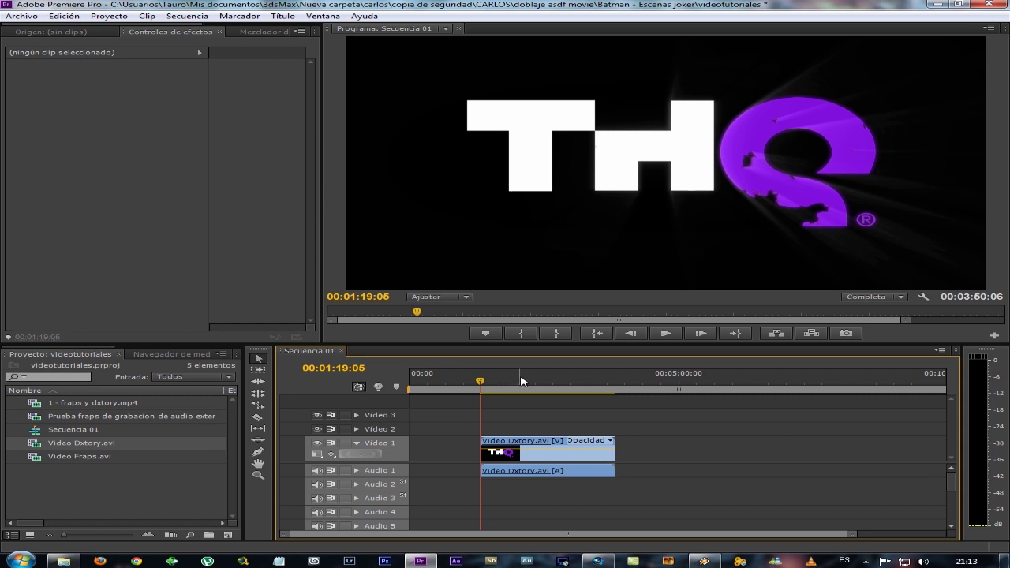
{"action": "left_click_drag", "start_coordinate": [520, 381], "coordinate": [506, 382]}
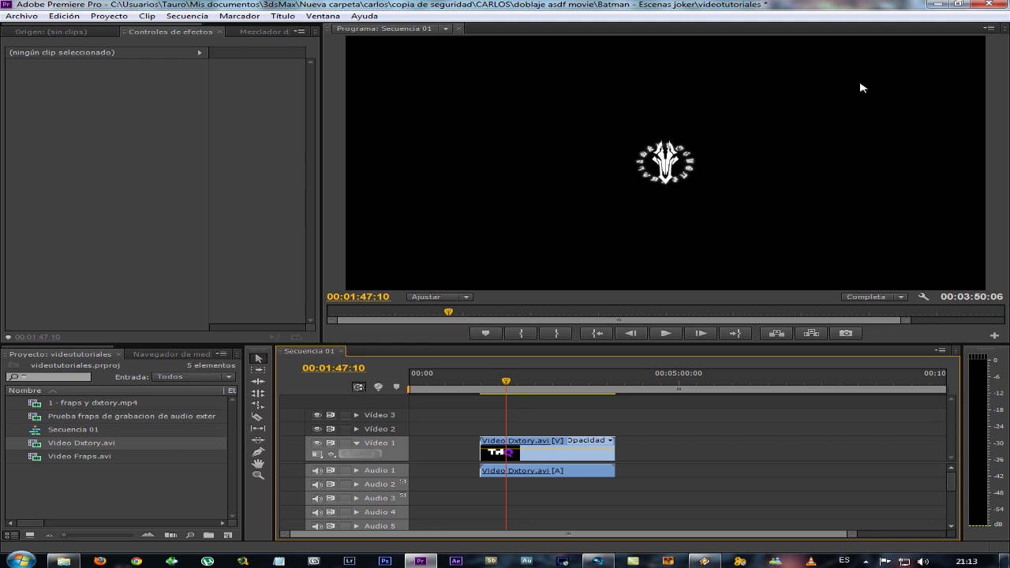
Select the Dxtory clip, try scaling it in the monitor, then reset Escala to 100
{"action": "left_click", "coordinate": [508, 443]}
{"action": "left_click", "coordinate": [513, 220]}
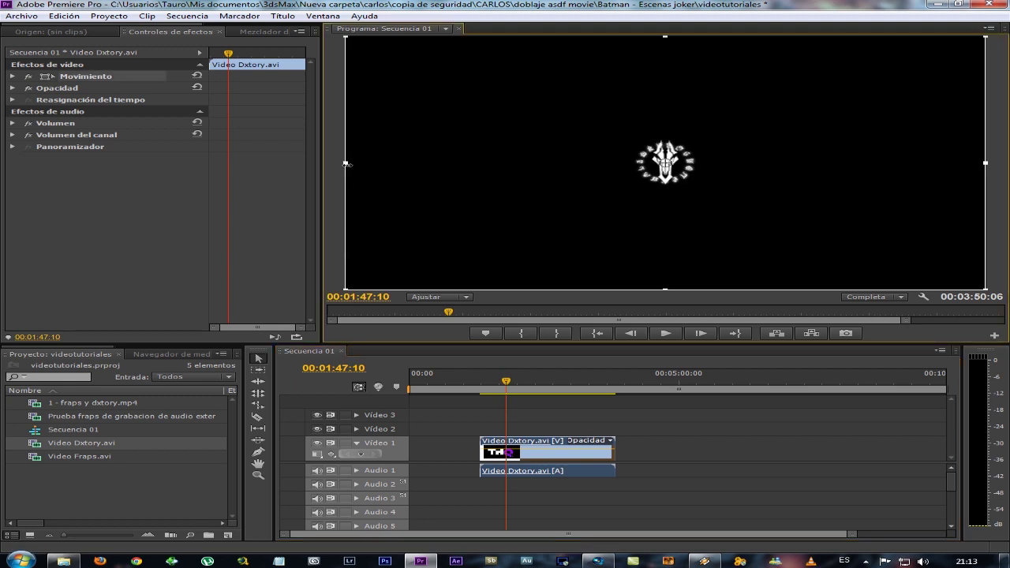
{"action": "left_click_drag", "start_coordinate": [345, 163], "coordinate": [410, 163]}
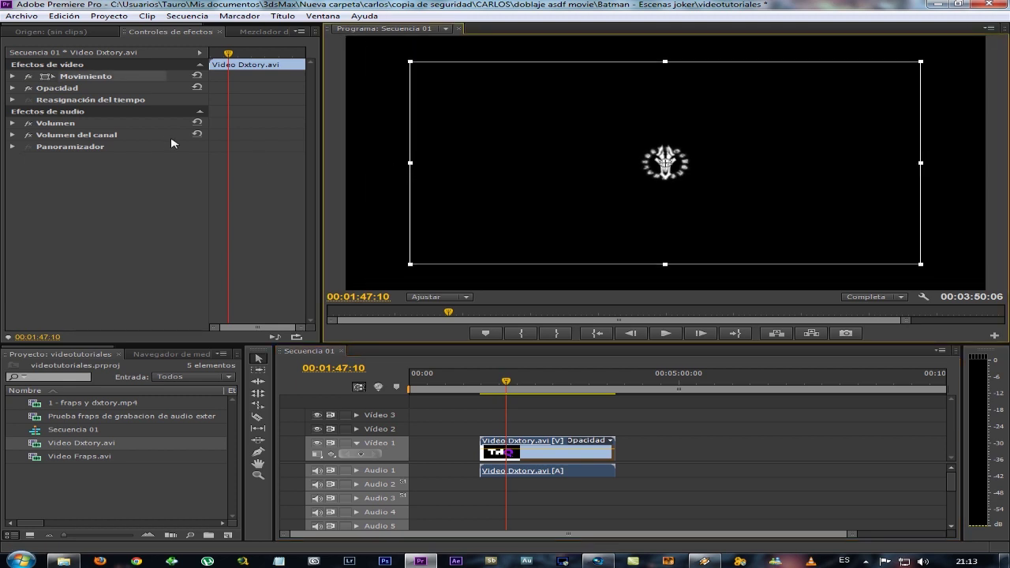
{"action": "left_click", "coordinate": [13, 77]}
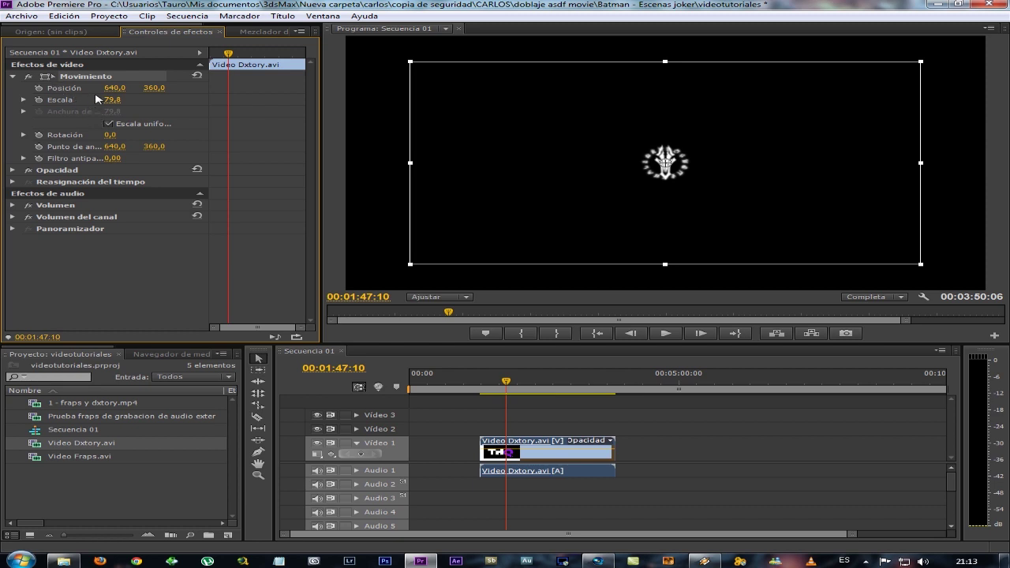
{"action": "left_click_drag", "start_coordinate": [113, 100], "coordinate": [142, 103]}
Toggle Escala uniforme off and on, leaving the clip uniformly scaled at 100,0
{"action": "left_click", "coordinate": [109, 124]}
{"action": "left_click_drag", "start_coordinate": [346, 163], "coordinate": [427, 162]}
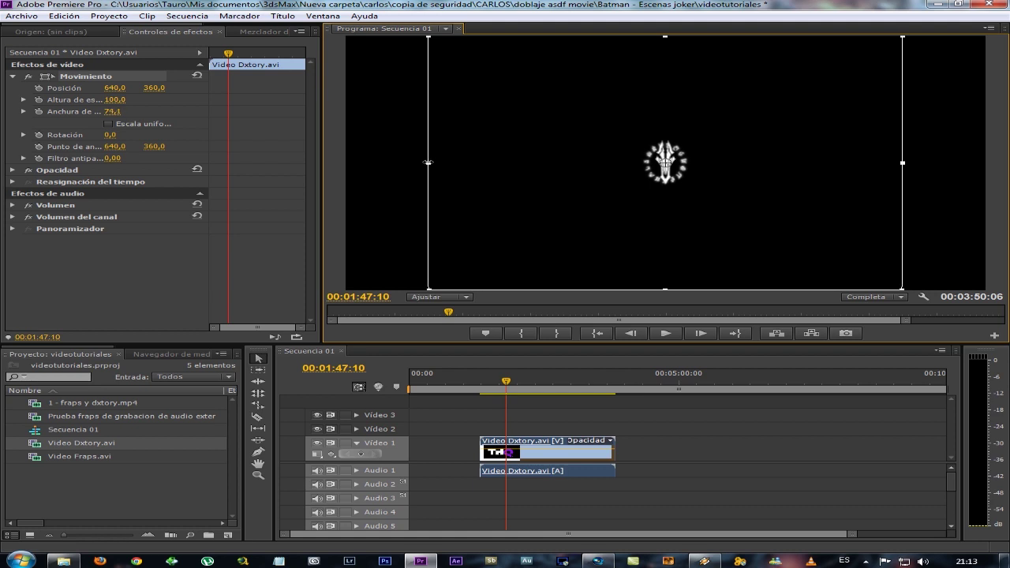
{"action": "left_click", "coordinate": [108, 124]}
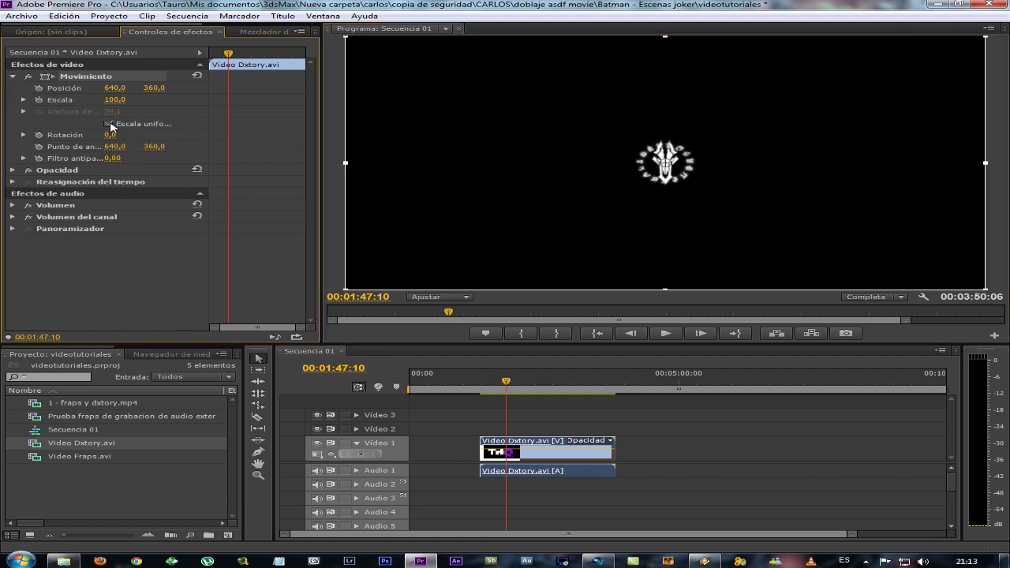
{"action": "key", "text": "ctrl+z"}
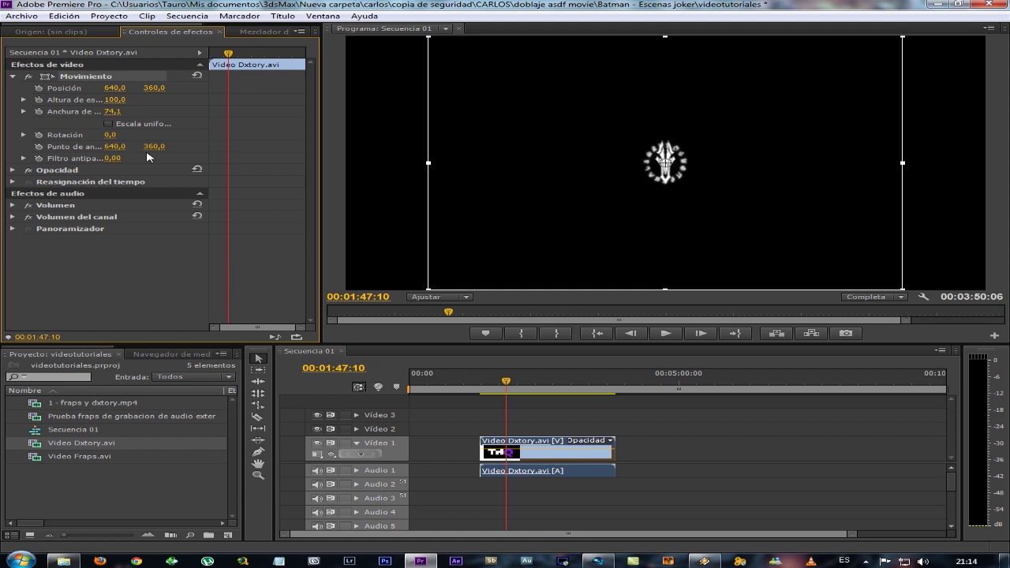
{"action": "left_click", "coordinate": [108, 124]}
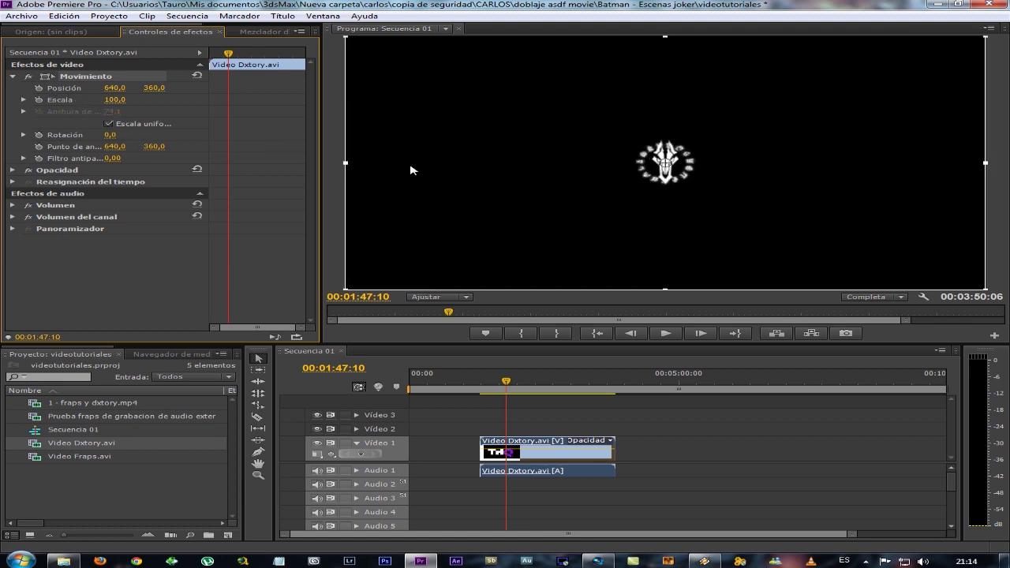
Zoom the Program monitor to 25% and test scaling the clip up, returning to about 100%
{"action": "left_click", "coordinate": [433, 297]}
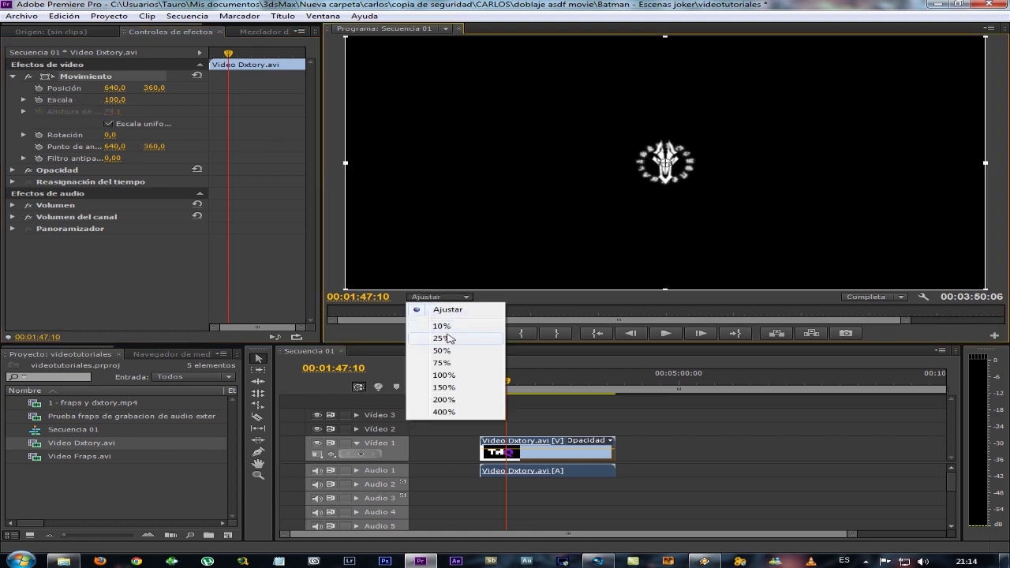
{"action": "left_click", "coordinate": [443, 340]}
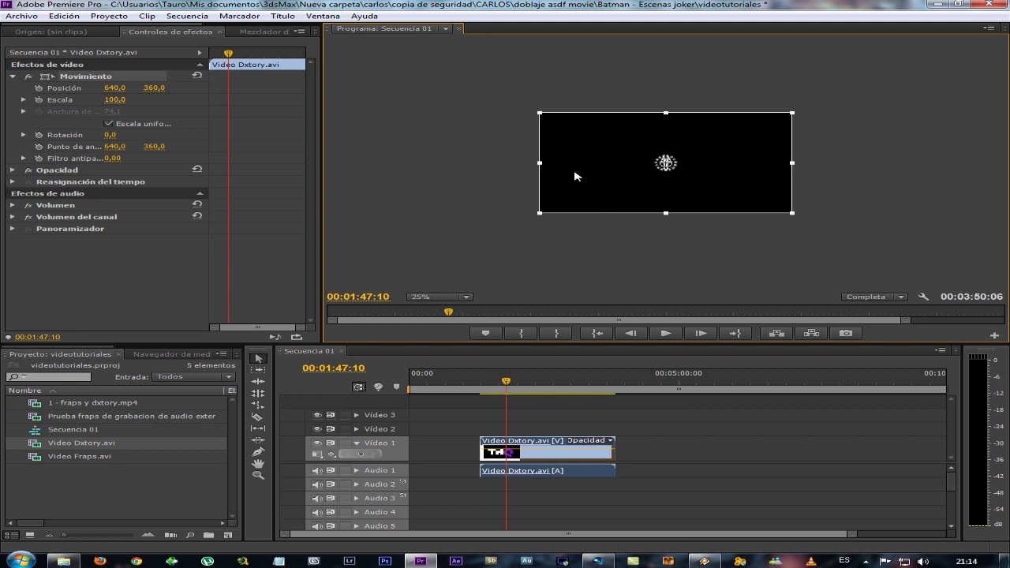
{"action": "left_click_drag", "start_coordinate": [538, 111], "coordinate": [507, 95]}
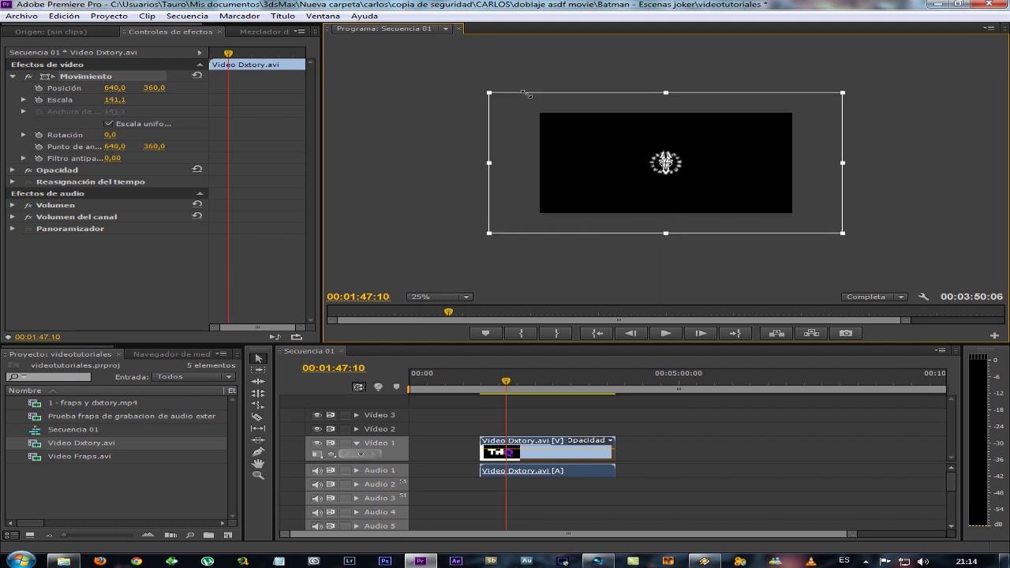
{"action": "left_click_drag", "start_coordinate": [507, 94], "coordinate": [513, 102]}
{"action": "left_click", "coordinate": [528, 164]}
{"action": "left_click", "coordinate": [562, 155]}
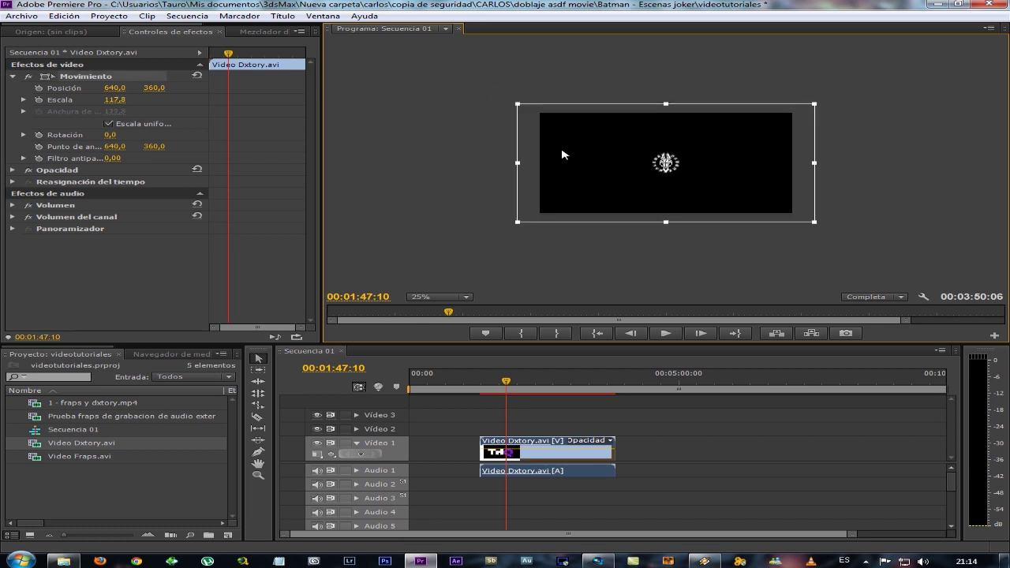
{"action": "mouse_move", "coordinate": [519, 162]}
{"action": "left_mouse_down"}
{"action": "mouse_move", "coordinate": [498, 162]}
{"action": "mouse_move", "coordinate": [518, 159]}
{"action": "left_mouse_up"}
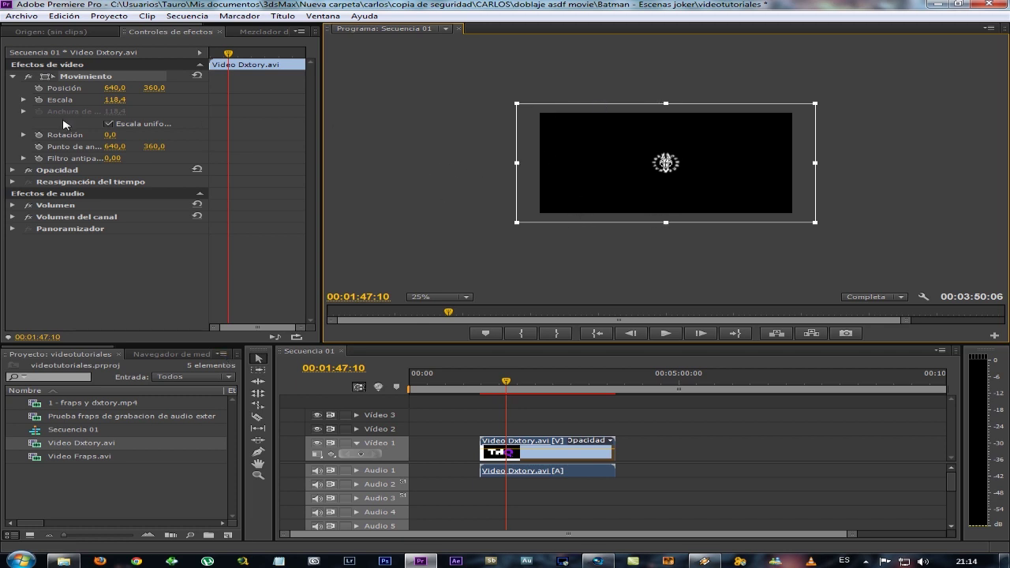
{"action": "left_click_drag", "start_coordinate": [517, 102], "coordinate": [540, 114]}
Uncheck Escala uniforme, set height 100,6 and width 99,5, and jump to 02:42:23
{"action": "left_click", "coordinate": [108, 124]}
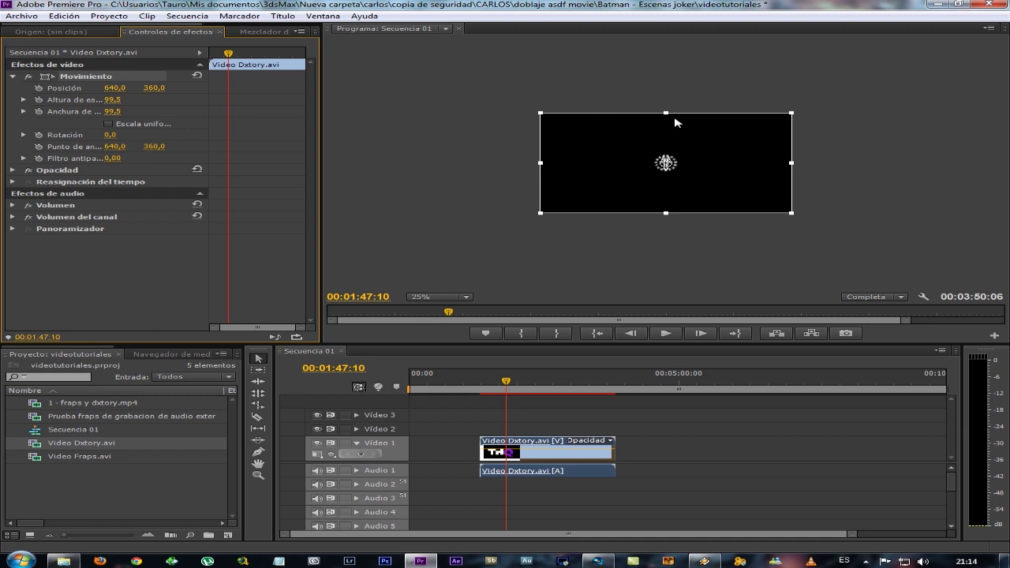
{"action": "mouse_move", "coordinate": [665, 113]}
{"action": "left_mouse_down"}
{"action": "mouse_move", "coordinate": [673, 135]}
{"action": "mouse_move", "coordinate": [674, 96]}
{"action": "mouse_move", "coordinate": [590, 133]}
{"action": "left_mouse_up"}
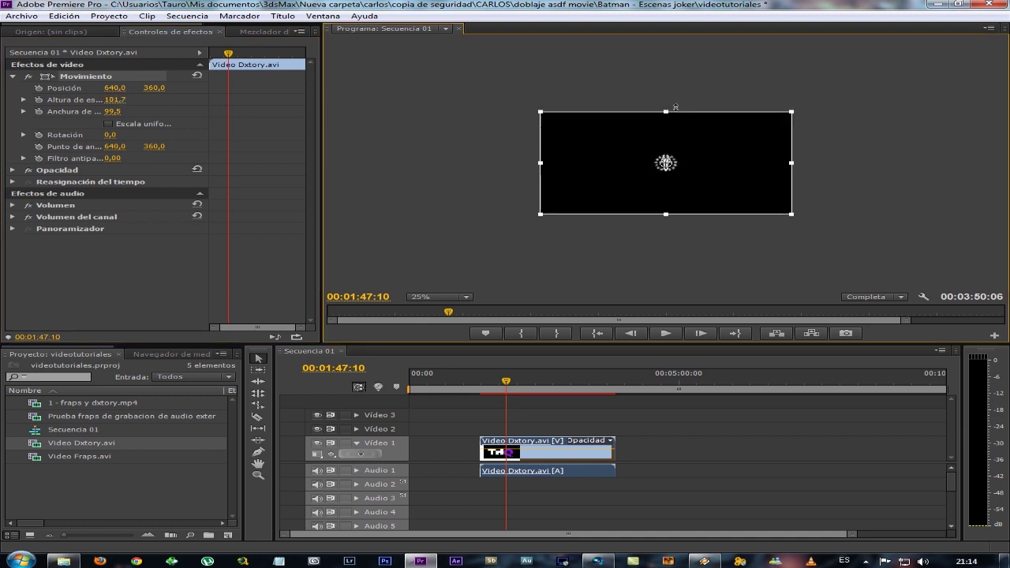
{"action": "mouse_move", "coordinate": [540, 162]}
{"action": "left_mouse_down"}
{"action": "mouse_move", "coordinate": [483, 167]}
{"action": "mouse_move", "coordinate": [540, 167]}
{"action": "left_mouse_up"}
{"action": "left_click_drag", "start_coordinate": [666, 110], "coordinate": [667, 112]}
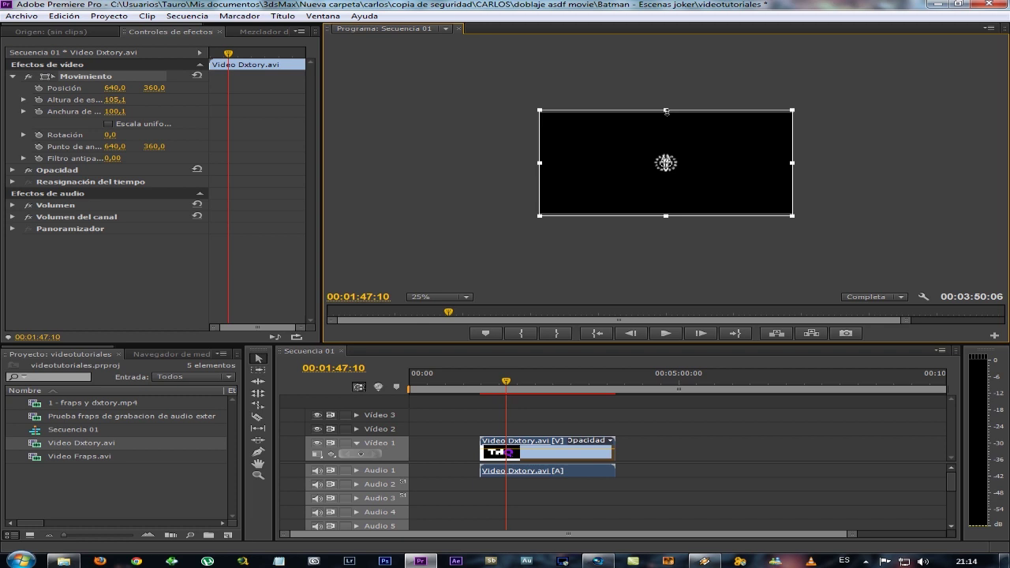
{"action": "mouse_move", "coordinate": [540, 162]}
{"action": "left_mouse_down"}
{"action": "mouse_move", "coordinate": [578, 166]}
{"action": "mouse_move", "coordinate": [540, 163]}
{"action": "left_mouse_up"}
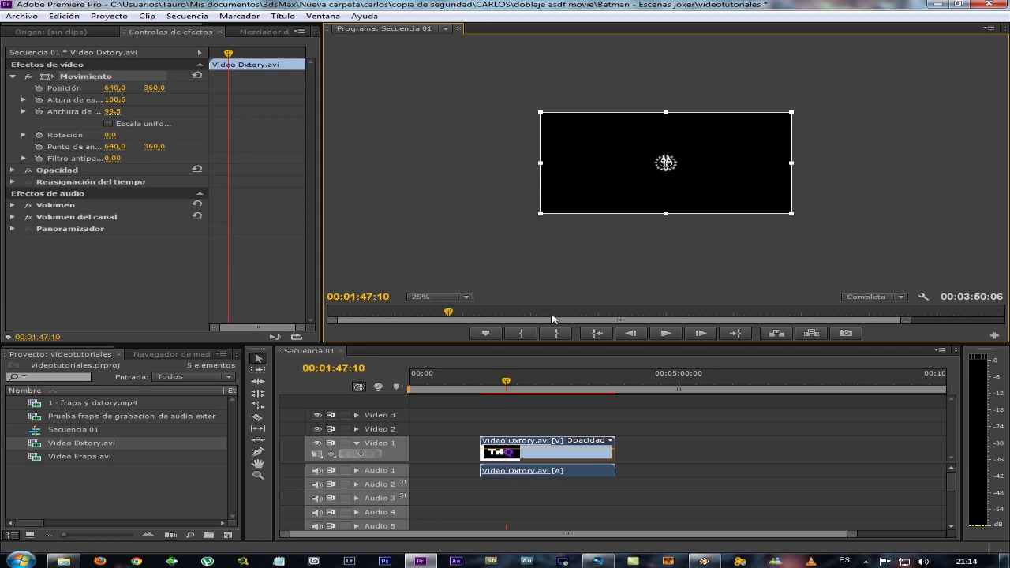
{"action": "left_click", "coordinate": [514, 312]}
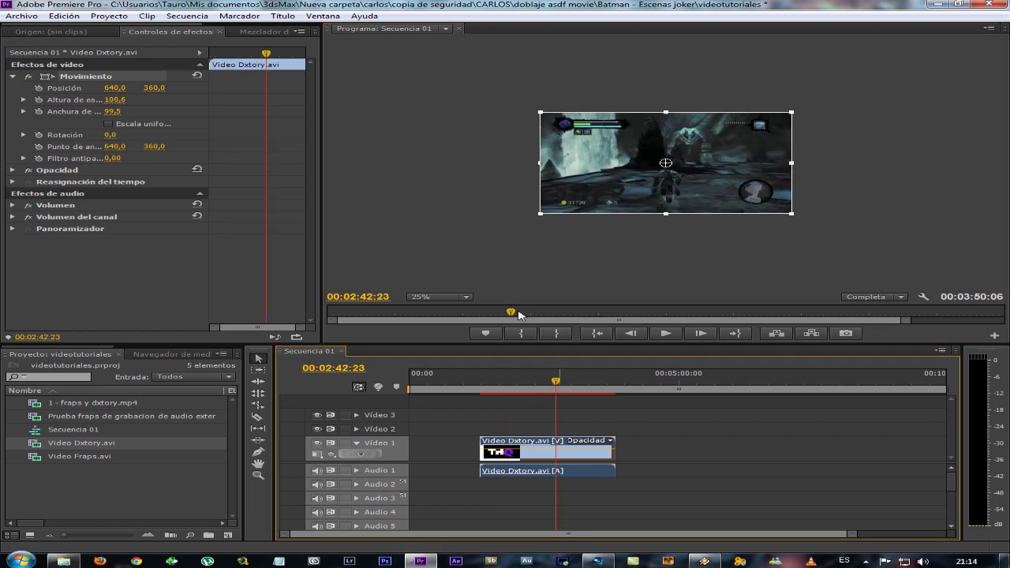
At 50% monitor zoom, widen the clip to 100,1, then minimize Premiere to reveal Vegas
{"action": "left_click", "coordinate": [421, 299]}
{"action": "left_click", "coordinate": [454, 352]}
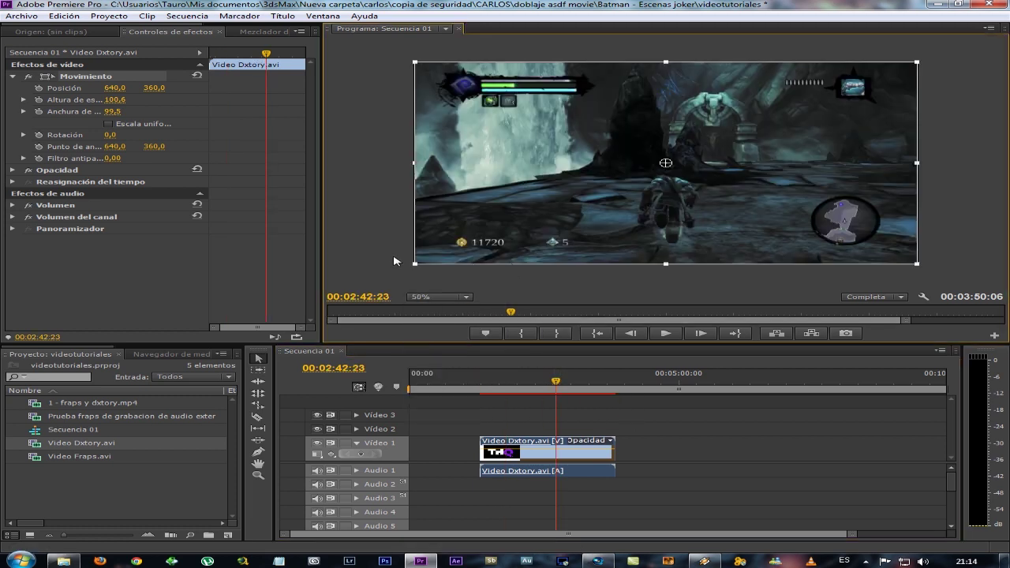
{"action": "left_click", "coordinate": [606, 283]}
{"action": "left_click", "coordinate": [746, 203]}
{"action": "left_click_drag", "start_coordinate": [918, 163], "coordinate": [921, 162]}
{"action": "left_click", "coordinate": [972, 174]}
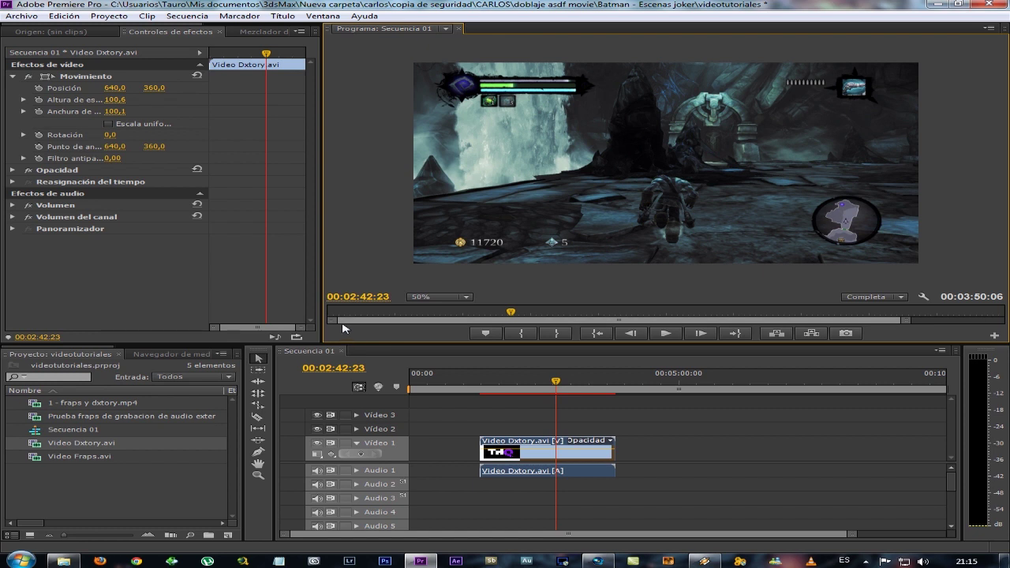
{"action": "left_click", "coordinate": [937, 4]}
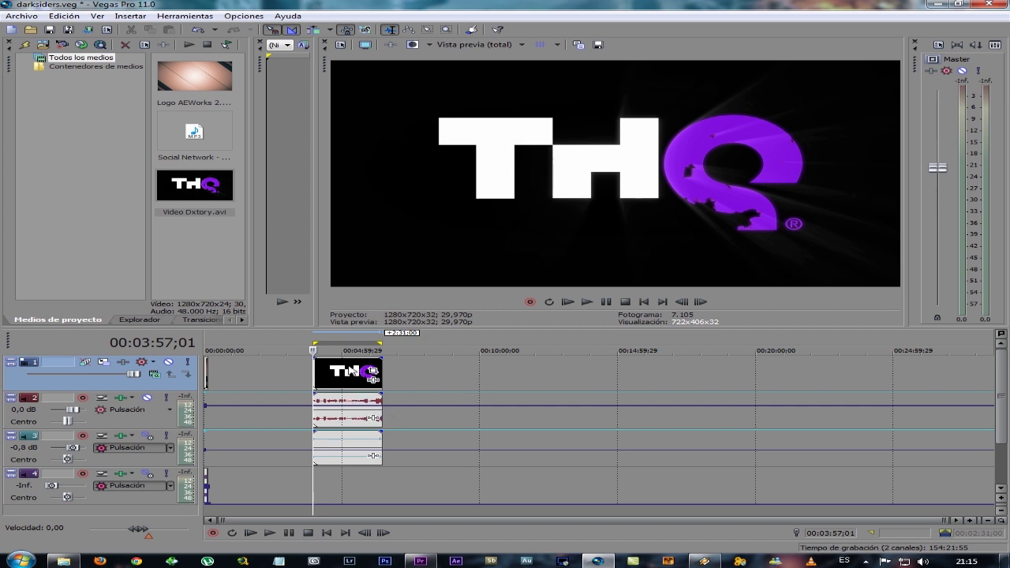
Open Event Pan/Crop for the Video Dxtory event and try resizing its frame
{"action": "left_click", "coordinate": [331, 370]}
{"action": "right_click", "coordinate": [331, 370]}
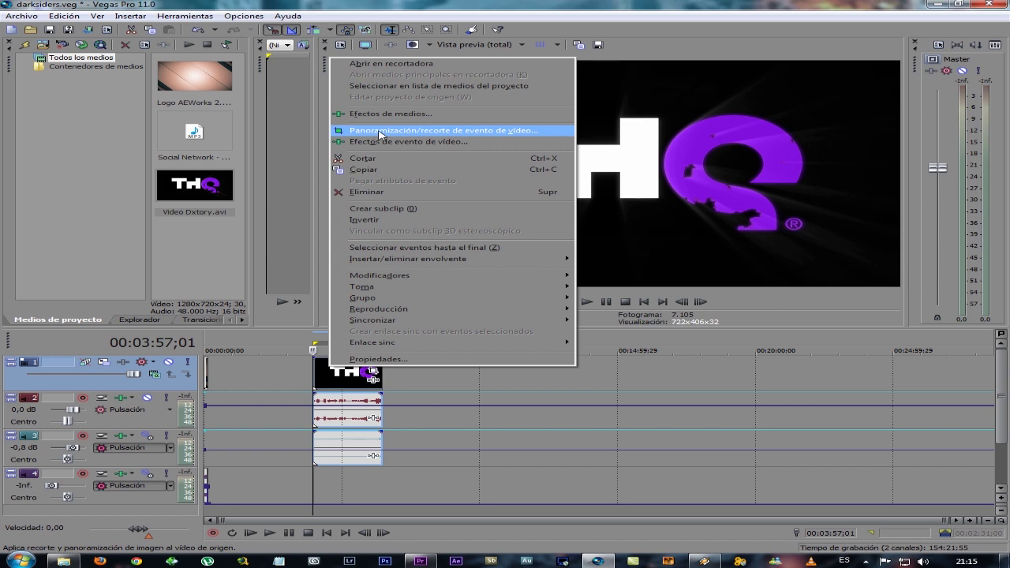
{"action": "right_click", "coordinate": [341, 374]}
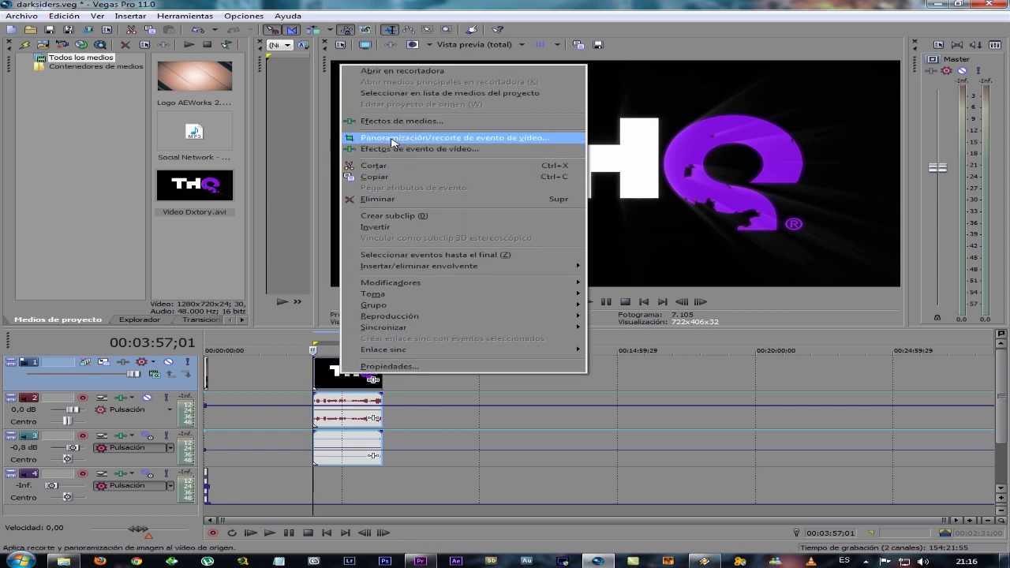
{"action": "left_click", "coordinate": [392, 142]}
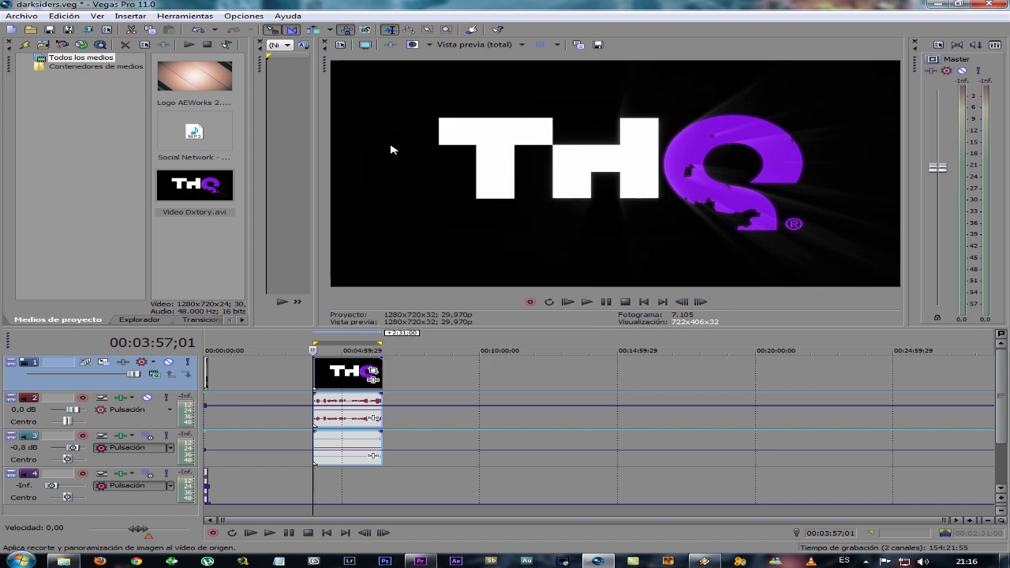
{"action": "mouse_move", "coordinate": [416, 131]}
{"action": "left_mouse_down"}
{"action": "mouse_move", "coordinate": [397, 222]}
{"action": "mouse_move", "coordinate": [356, 276]}
{"action": "left_mouse_up"}
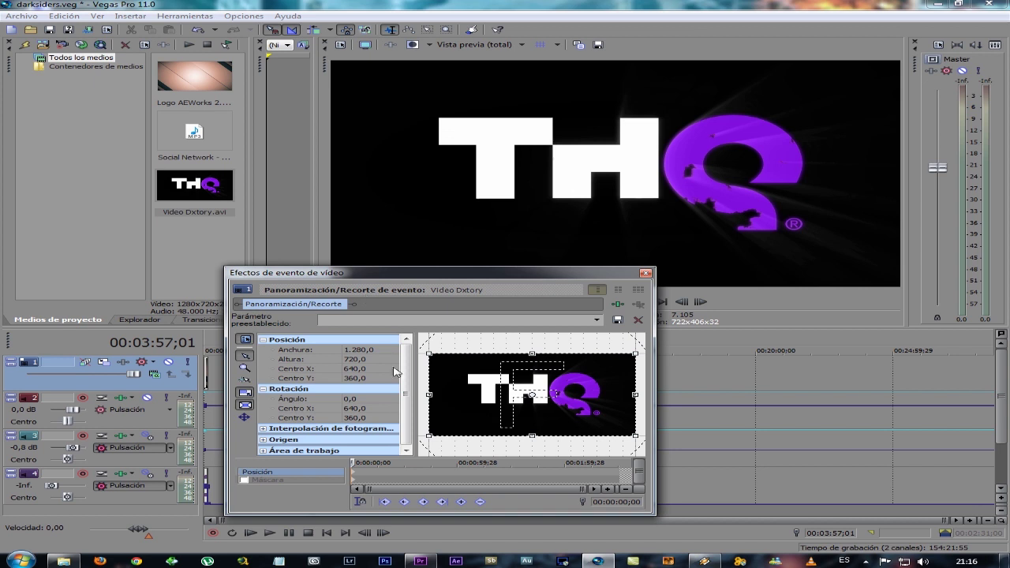
{"action": "mouse_move", "coordinate": [432, 395]}
{"action": "left_mouse_down"}
{"action": "mouse_move", "coordinate": [452, 395]}
{"action": "mouse_move", "coordinate": [432, 394]}
{"action": "mouse_move", "coordinate": [445, 401]}
{"action": "left_mouse_up"}
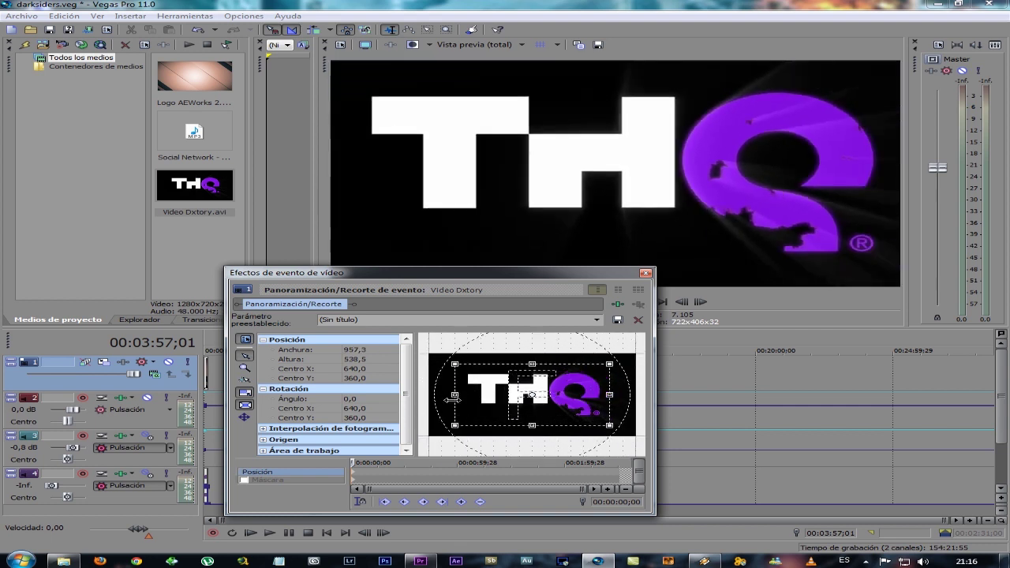
{"action": "mouse_move", "coordinate": [445, 401]}
{"action": "left_mouse_down"}
{"action": "mouse_move", "coordinate": [375, 417]}
{"action": "mouse_move", "coordinate": [433, 404]}
{"action": "left_mouse_up"}
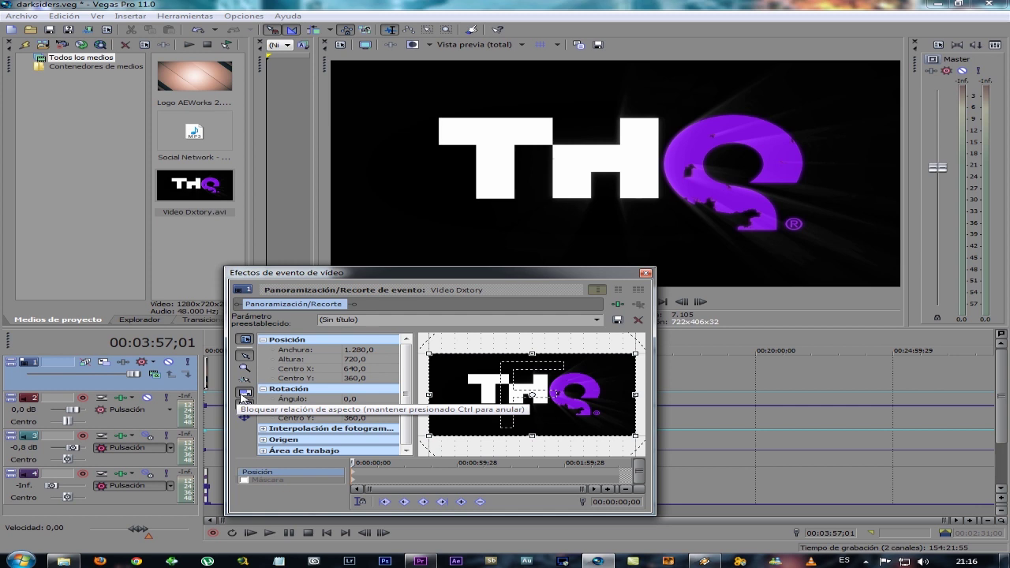
Unlock the aspect ratio and stretch the frame to 1.289,8 wide by 720 tall
{"action": "left_click", "coordinate": [243, 393]}
{"action": "mouse_move", "coordinate": [431, 394]}
{"action": "left_mouse_down"}
{"action": "mouse_move", "coordinate": [480, 399]}
{"action": "mouse_move", "coordinate": [429, 402]}
{"action": "left_mouse_up"}
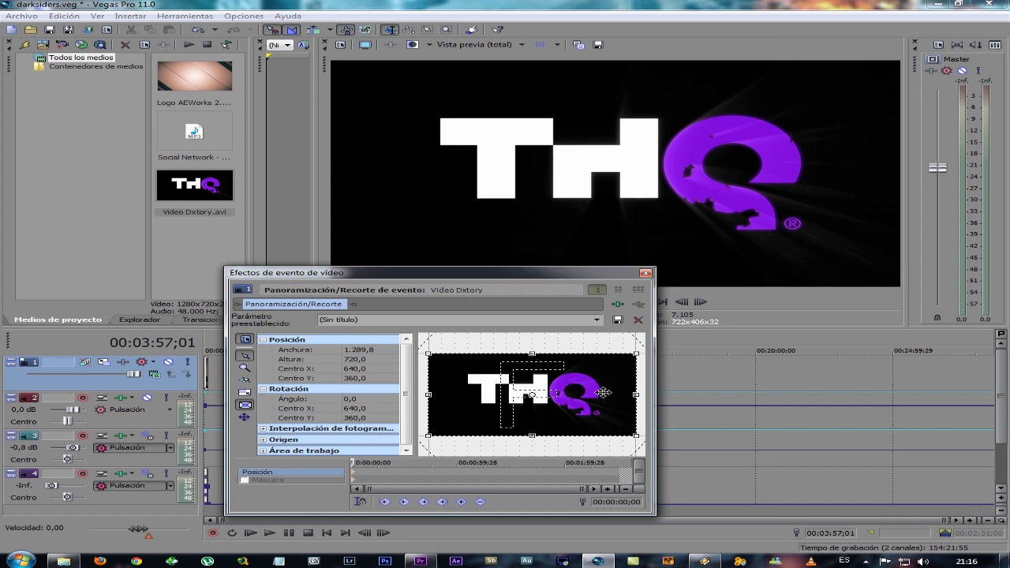
{"action": "mouse_move", "coordinate": [428, 394]}
{"action": "left_mouse_down"}
{"action": "mouse_move", "coordinate": [466, 394]}
{"action": "mouse_move", "coordinate": [433, 396]}
{"action": "left_mouse_up"}
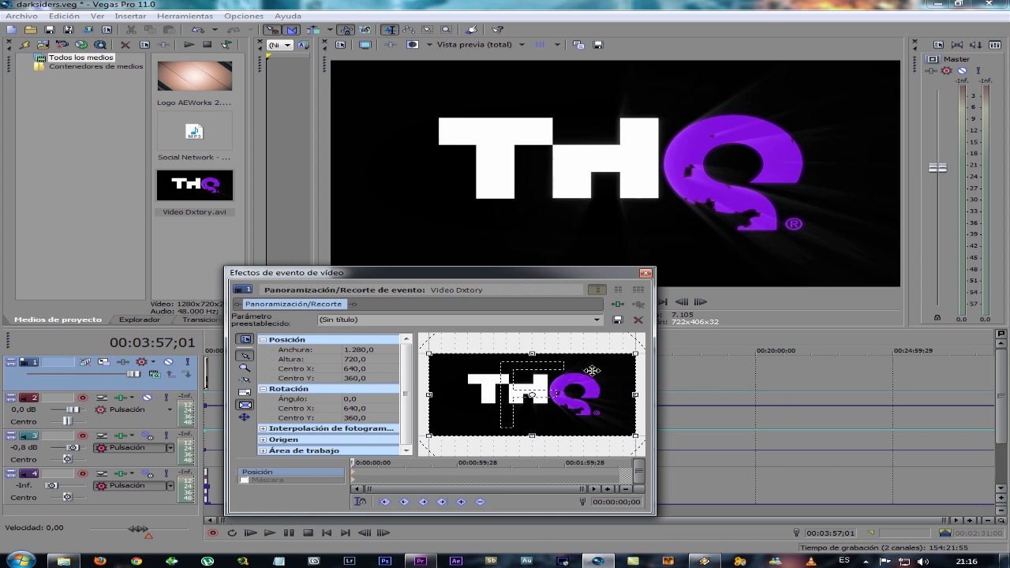
{"action": "left_click_drag", "start_coordinate": [433, 393], "coordinate": [637, 391]}
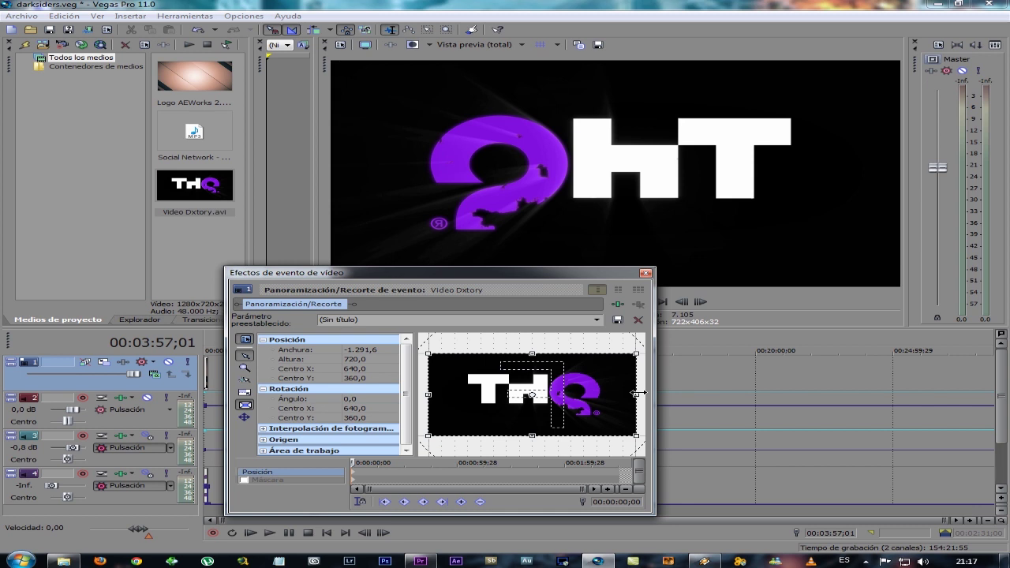
{"action": "left_click_drag", "start_coordinate": [638, 392], "coordinate": [637, 392]}
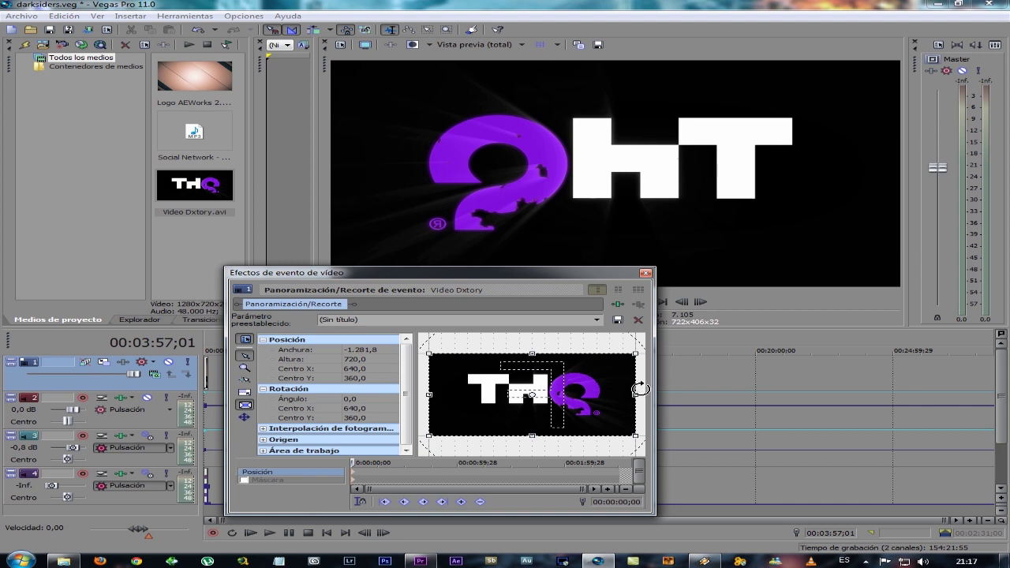
{"action": "left_click_drag", "start_coordinate": [635, 394], "coordinate": [426, 400]}
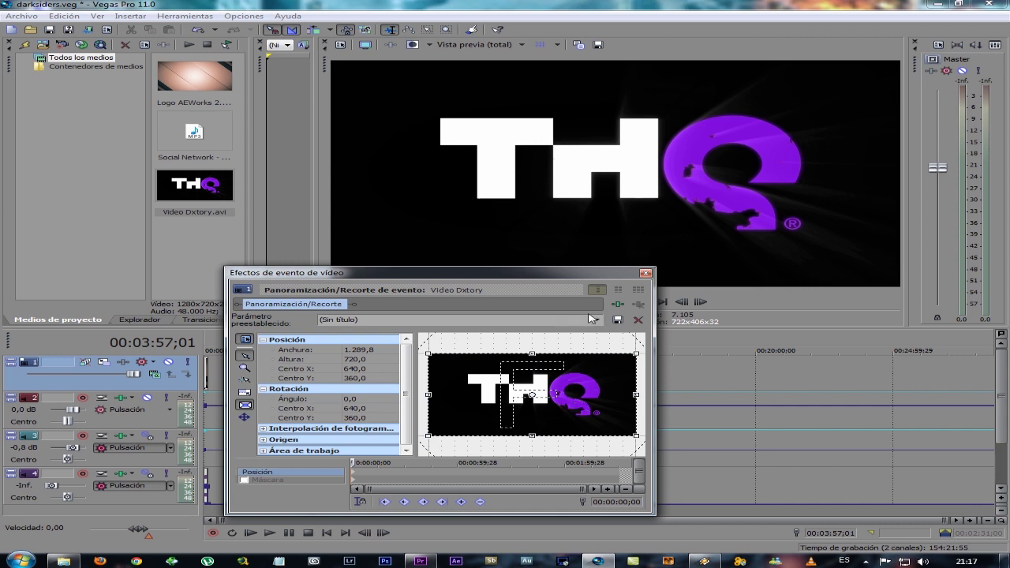
Save the pan/crop setting as the preset 'YT' and close the pan/crop window
{"action": "left_click", "coordinate": [529, 321]}
{"action": "type", "text": "YT"}
{"action": "left_click", "coordinate": [597, 320]}
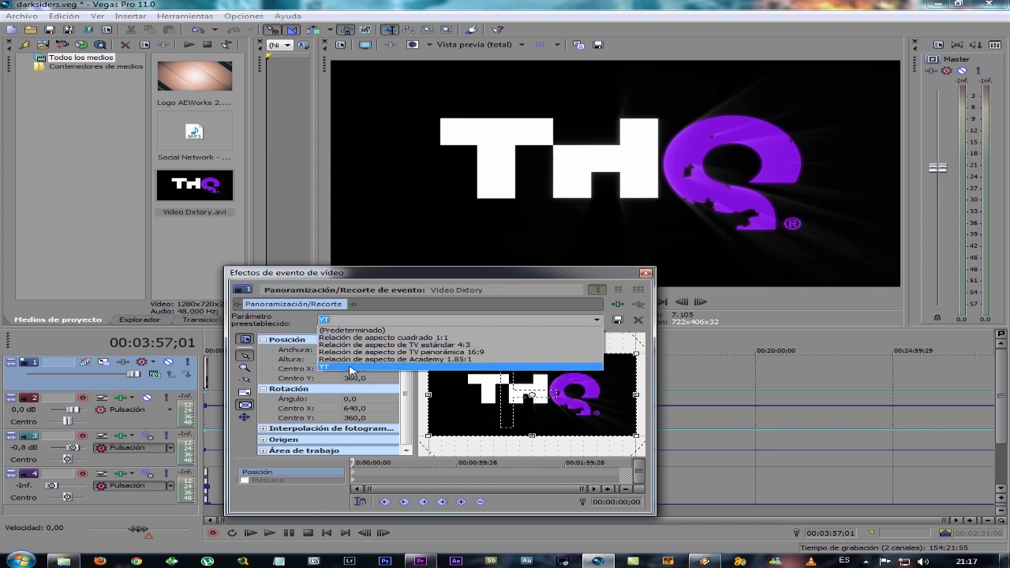
{"action": "left_click", "coordinate": [568, 318]}
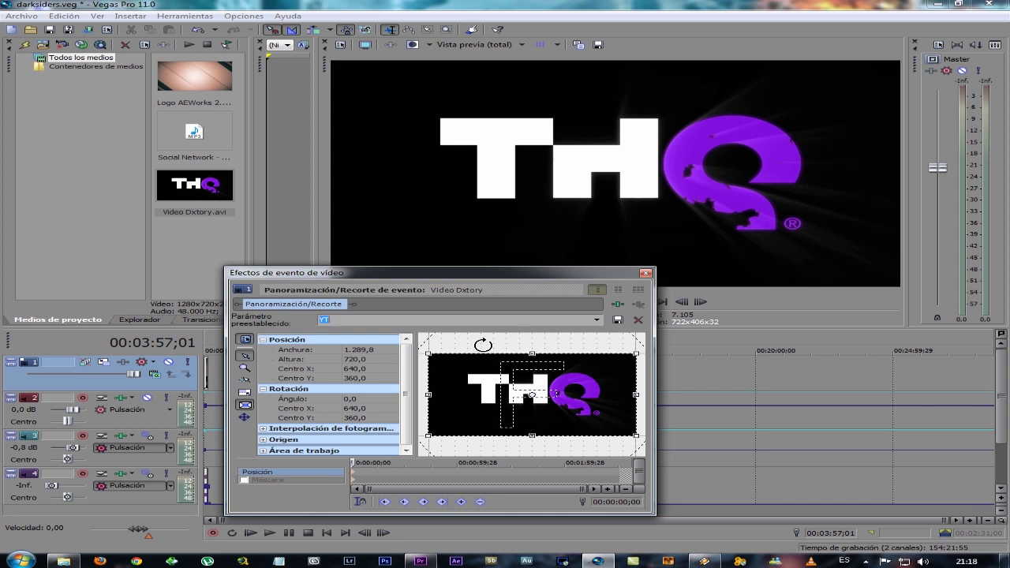
{"action": "left_click", "coordinate": [646, 274]}
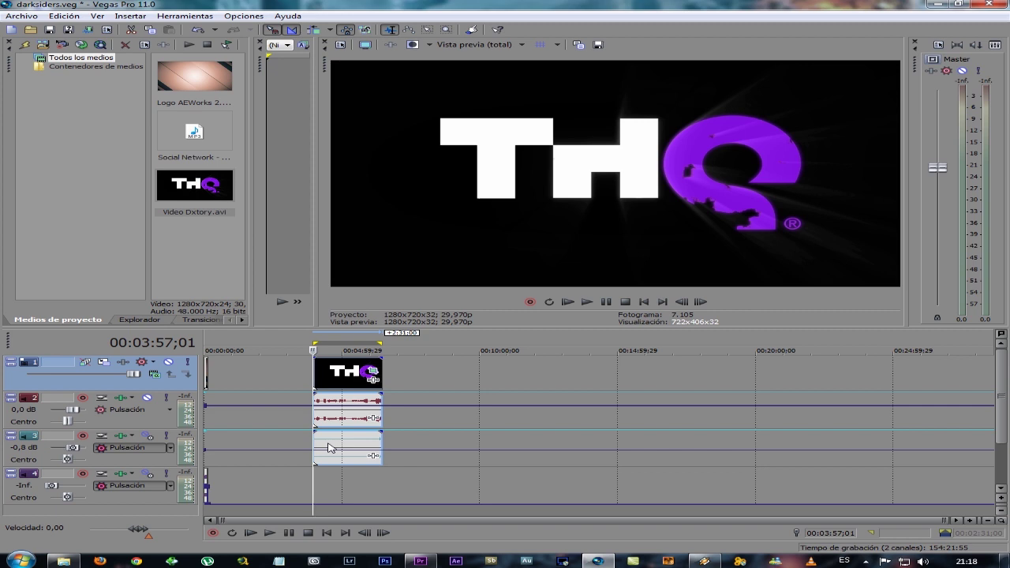
Open Render As from the File menu and collapse the Audio MP3 presets
{"action": "left_click", "coordinate": [21, 17]}
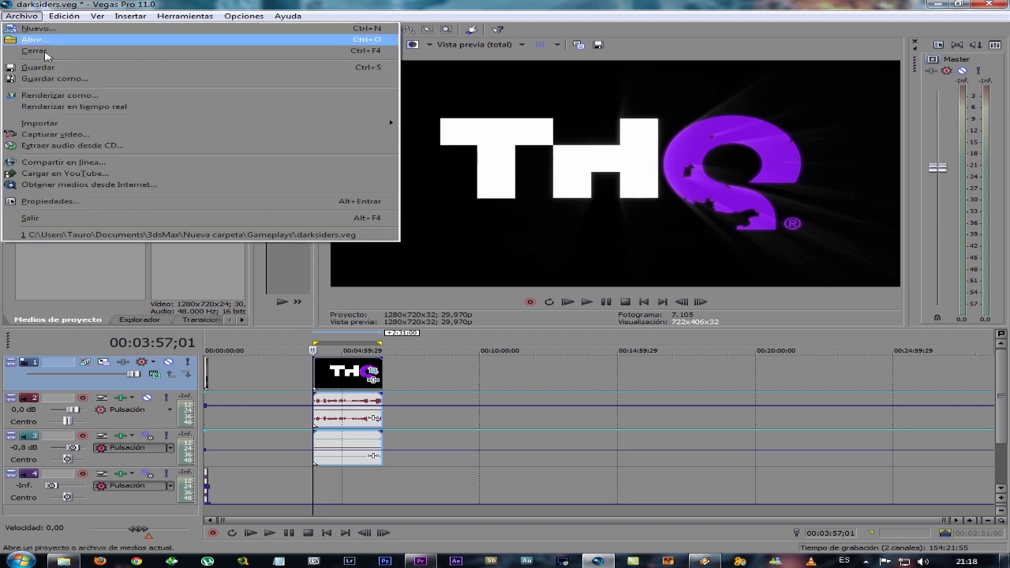
{"action": "left_click", "coordinate": [59, 94]}
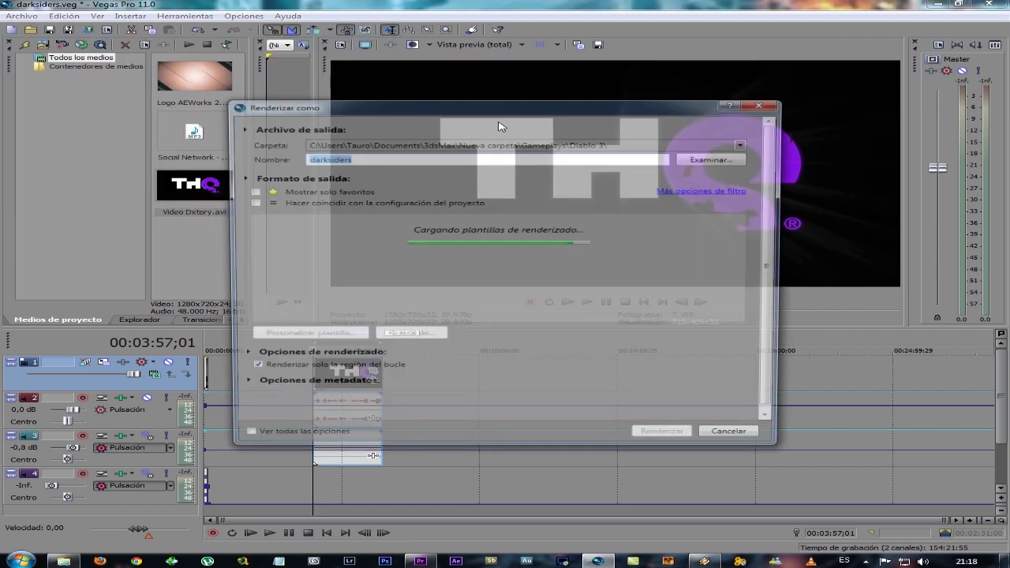
{"action": "left_click", "coordinate": [250, 230]}
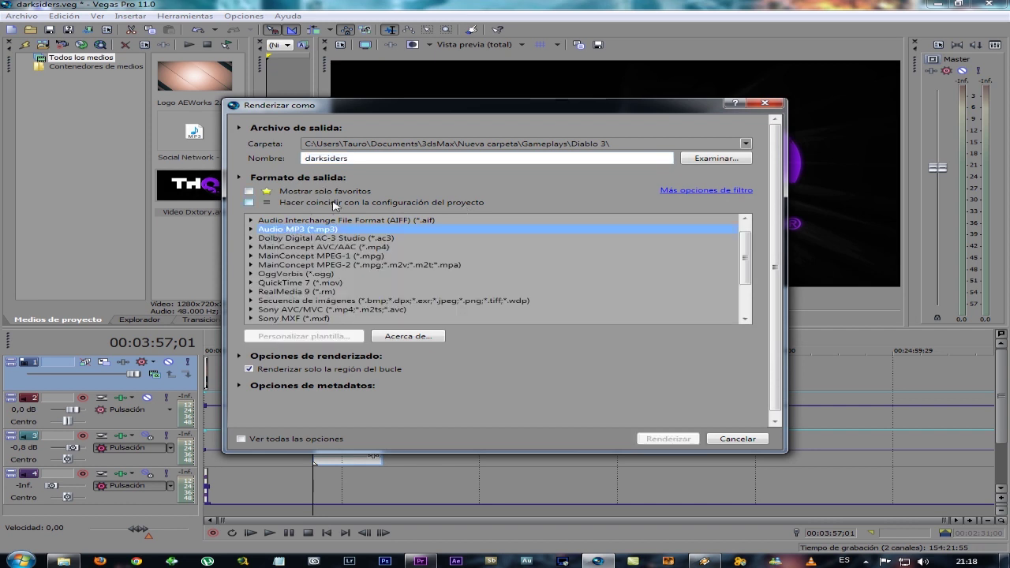
{"action": "scroll", "coordinate": [257, 271], "scroll_direction": "up", "scroll_amount": 1}
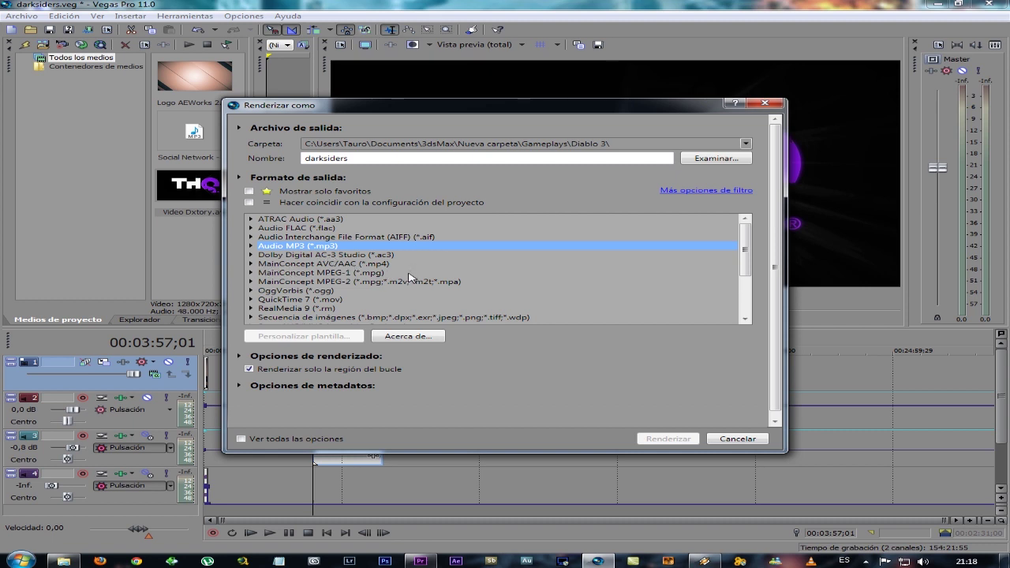
Select the MainConcept AVC/AAC Internet HD 720p preset and open Personalizar plantilla
{"action": "left_click", "coordinate": [250, 263]}
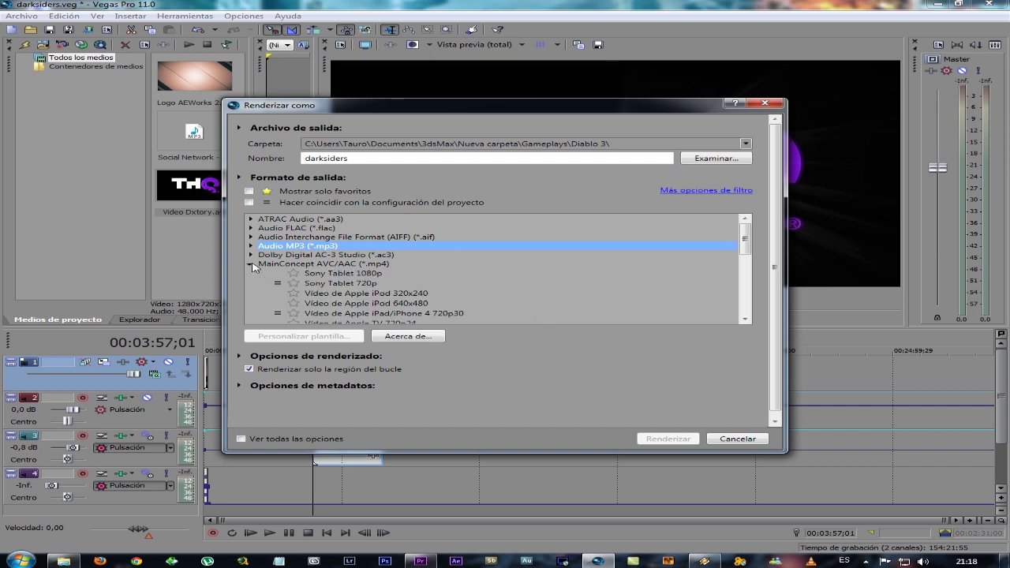
{"action": "scroll", "coordinate": [307, 266], "scroll_direction": "down", "scroll_amount": 3}
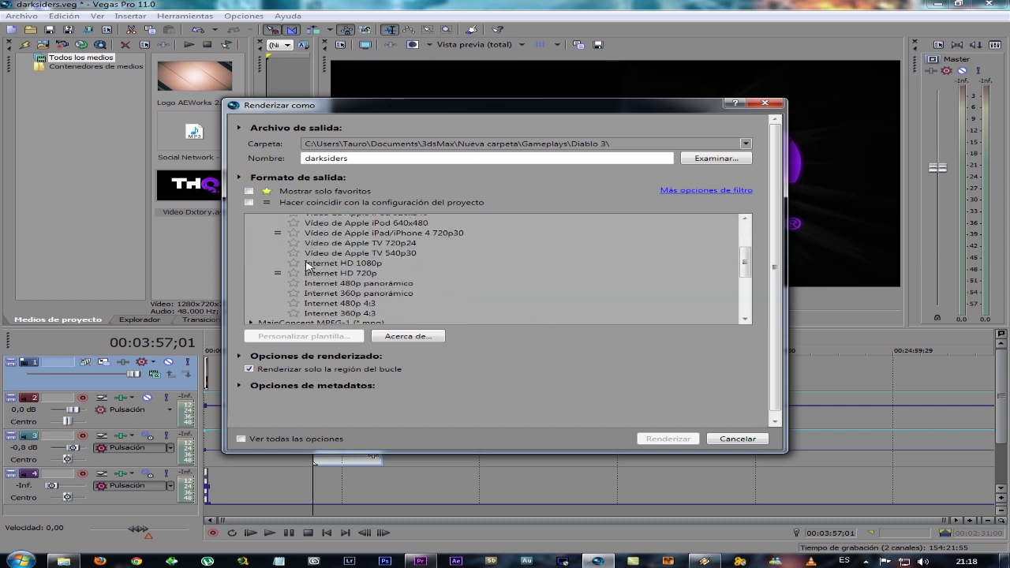
{"action": "scroll", "coordinate": [307, 266], "scroll_direction": "up", "scroll_amount": 3}
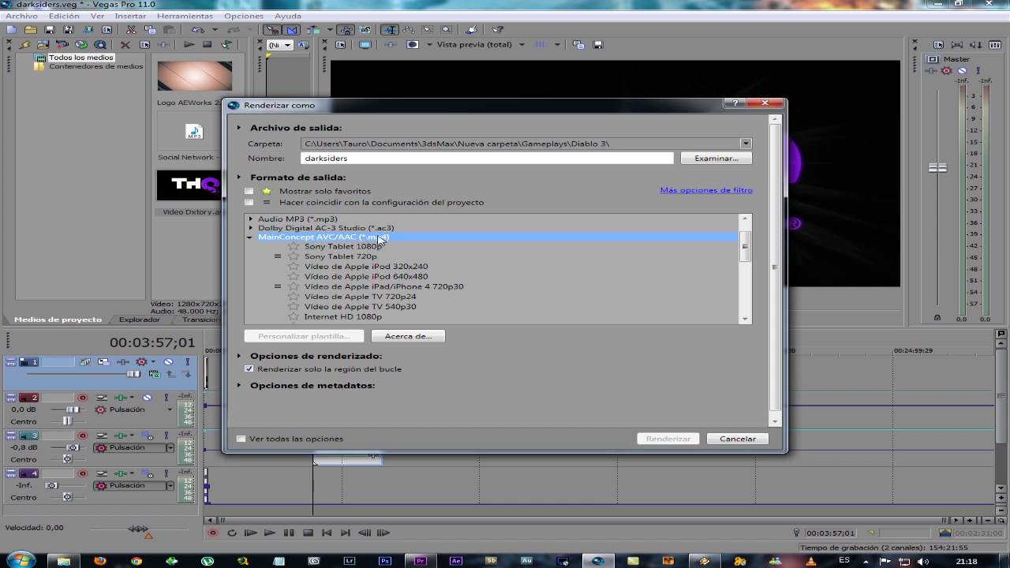
{"action": "scroll", "coordinate": [378, 238], "scroll_direction": "down", "scroll_amount": 2}
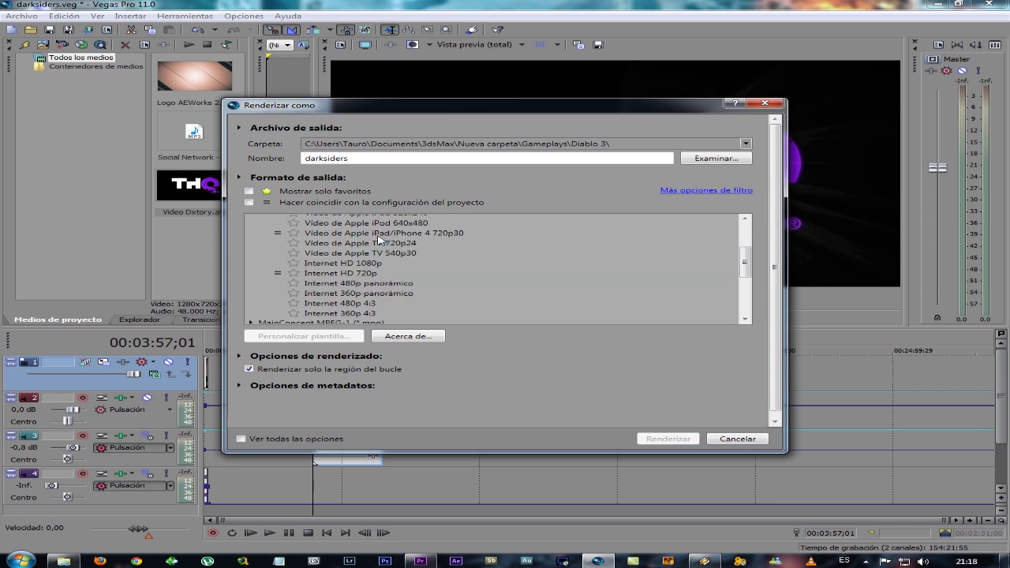
{"action": "left_click", "coordinate": [340, 274]}
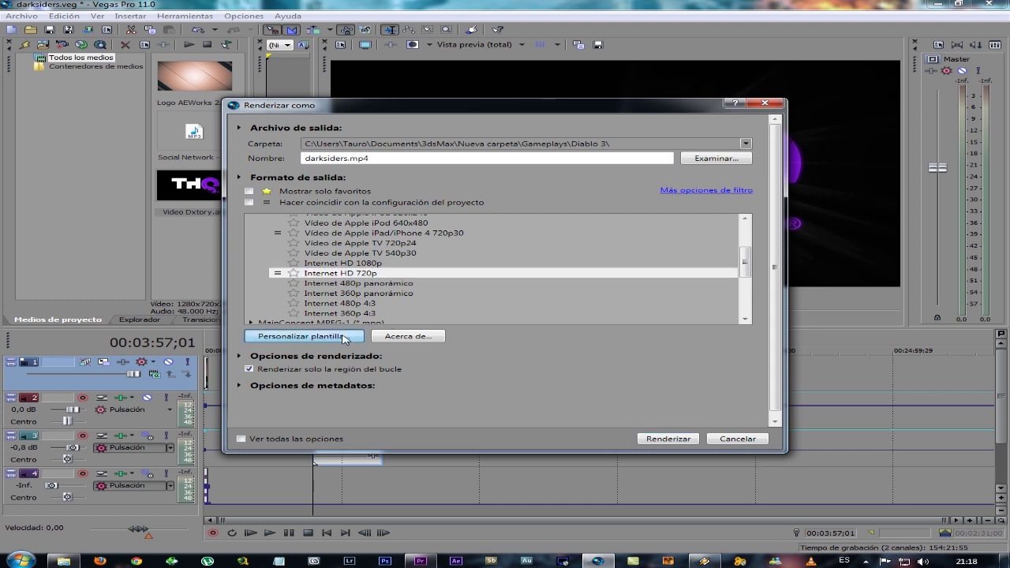
{"action": "left_click", "coordinate": [342, 336]}
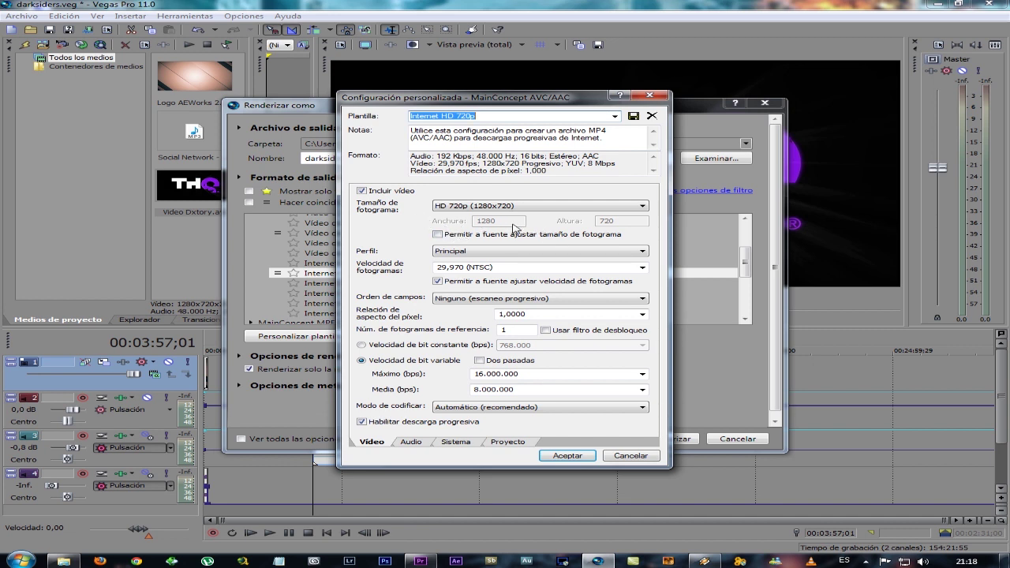
Keep the Tamaño de fotograma at HD 720p (1280x720)
{"action": "left_click", "coordinate": [486, 235]}
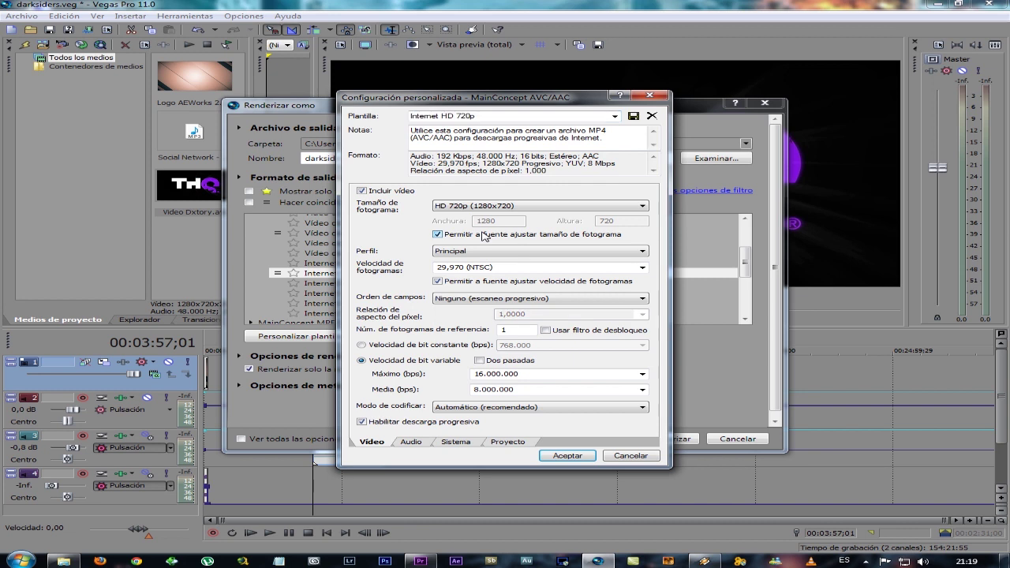
{"action": "left_click", "coordinate": [560, 207]}
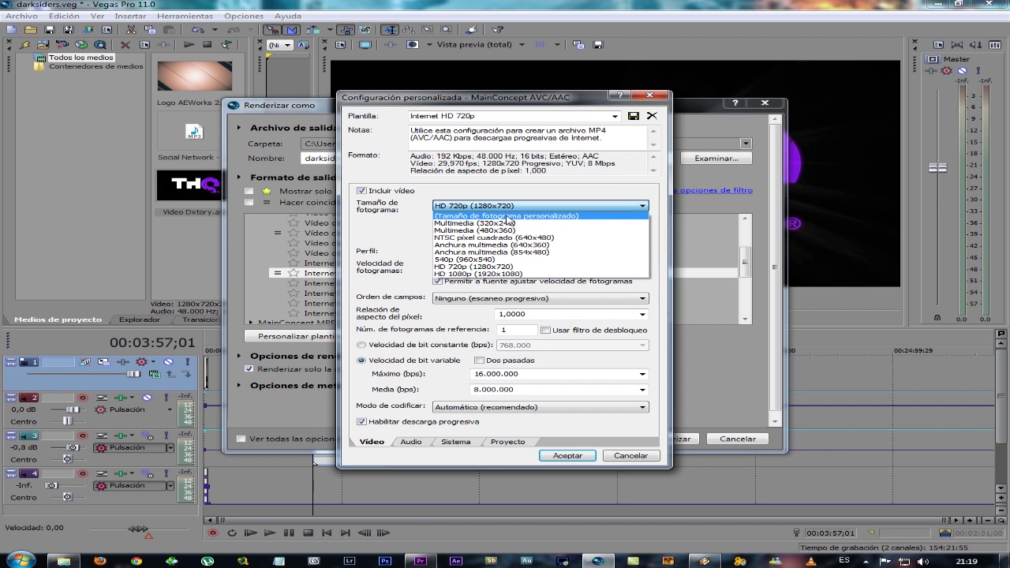
{"action": "left_click", "coordinate": [558, 201]}
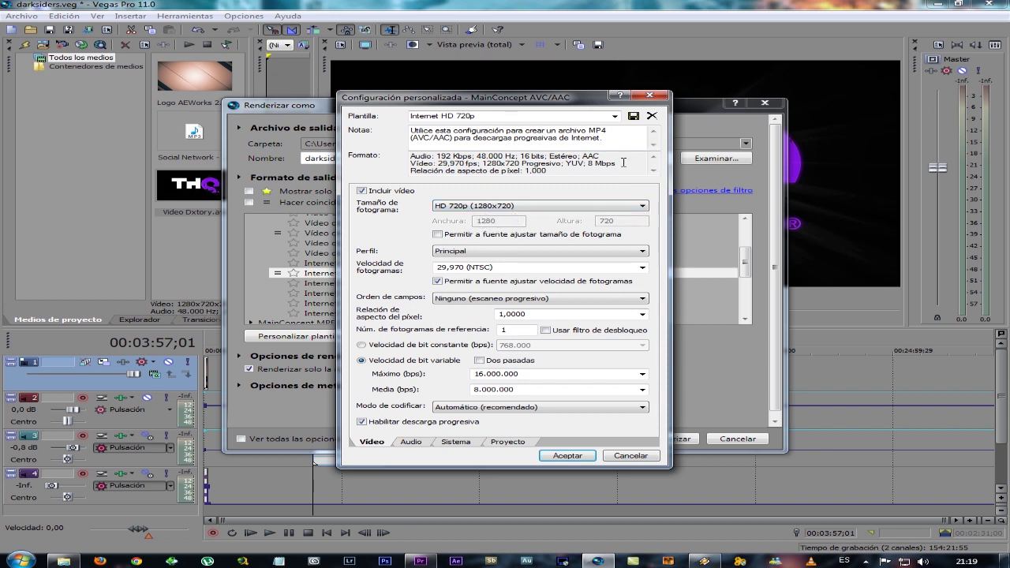
Close the custom settings and Render As dialogs without rendering
{"action": "left_click", "coordinate": [650, 95]}
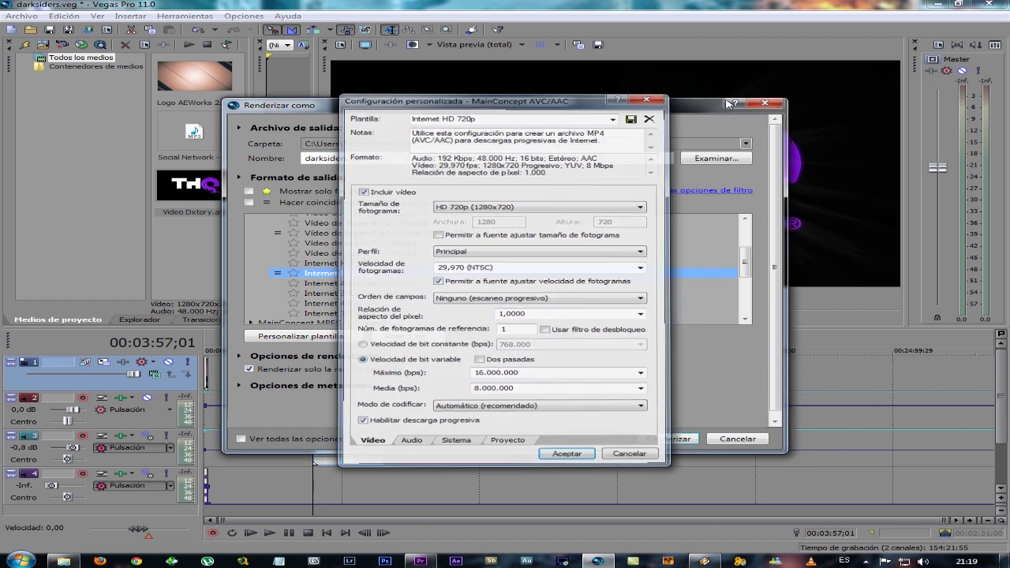
{"action": "left_click", "coordinate": [764, 103]}
{"action": "left_click", "coordinate": [12, 17]}
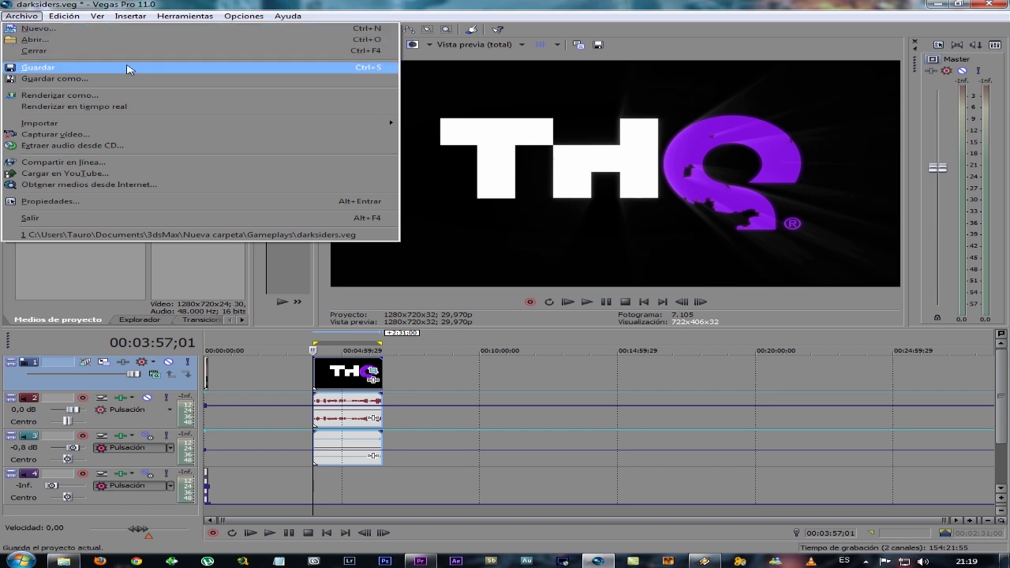
{"action": "left_click", "coordinate": [71, 202]}
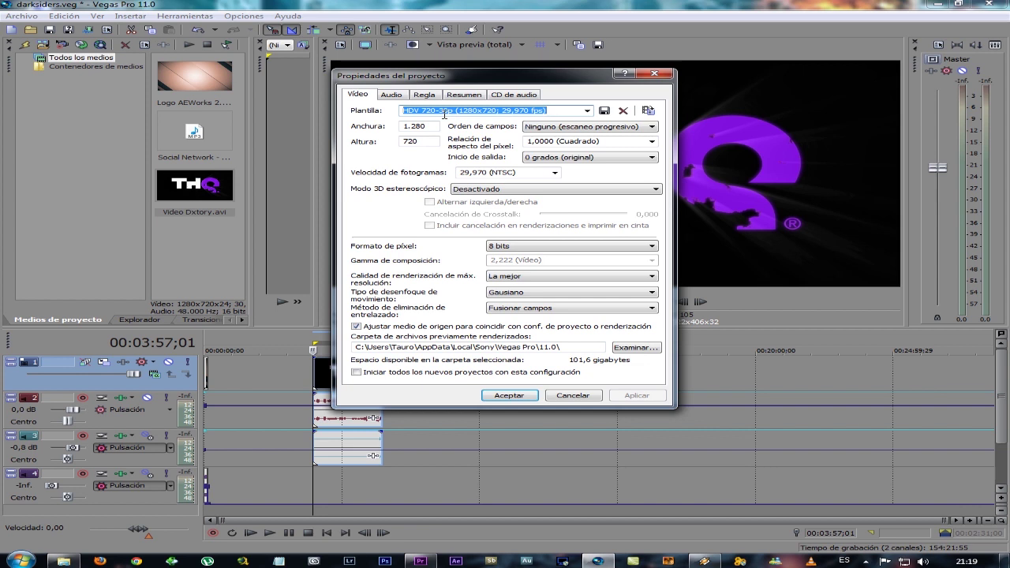
{"action": "left_click", "coordinate": [398, 95]}
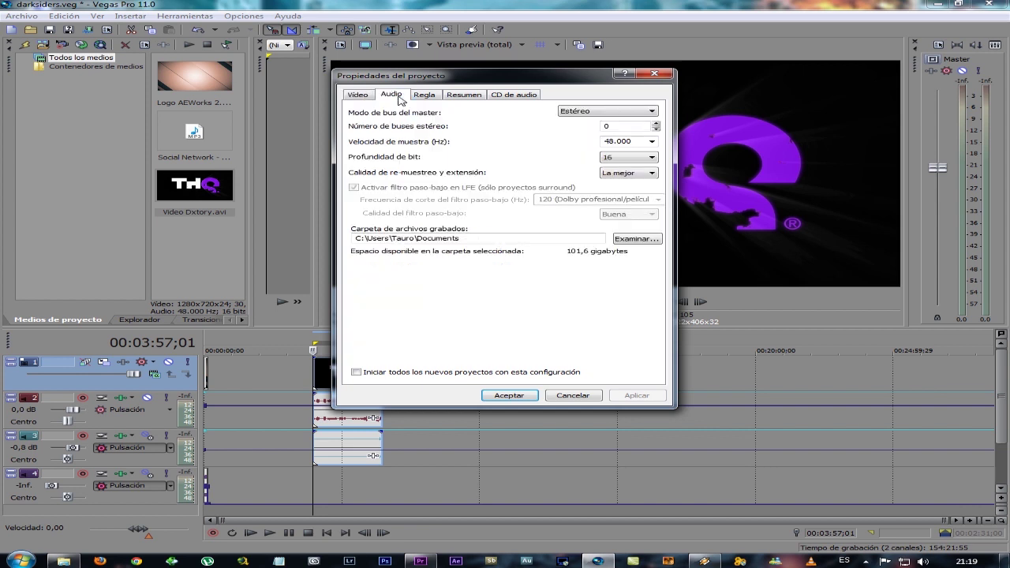
{"action": "left_click", "coordinate": [359, 96]}
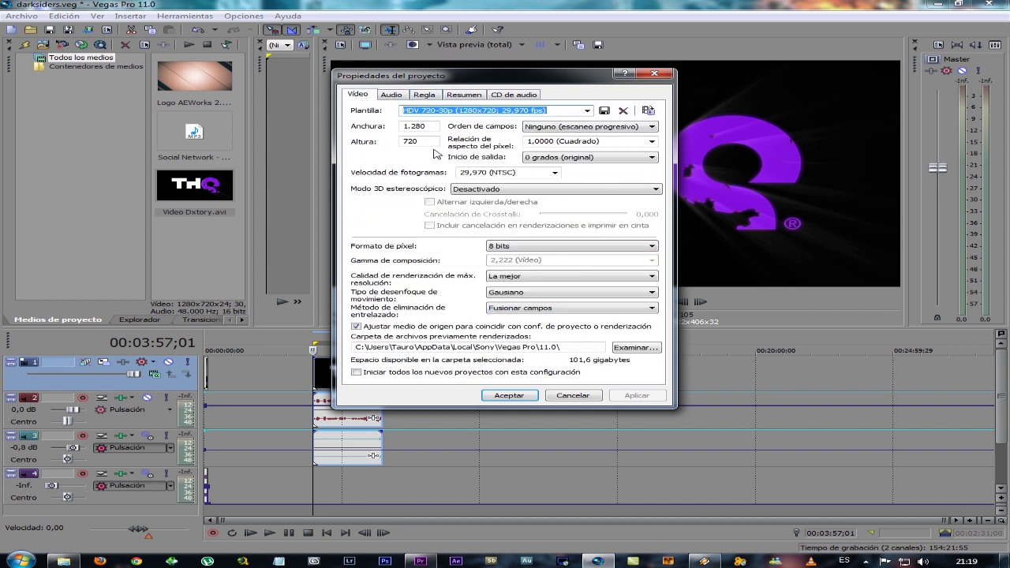
{"action": "left_click", "coordinate": [539, 399]}
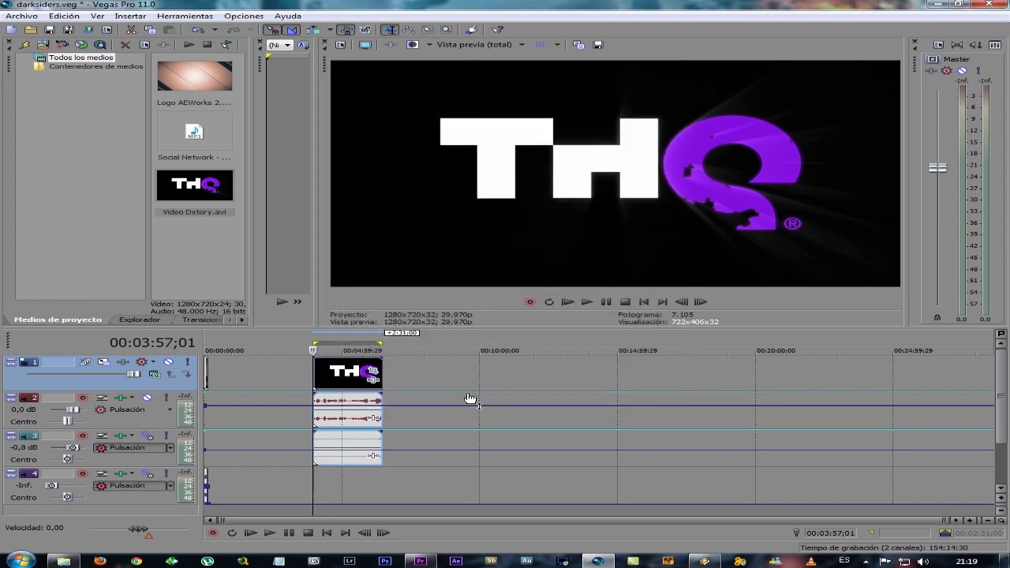
{"action": "left_click", "coordinate": [21, 16]}
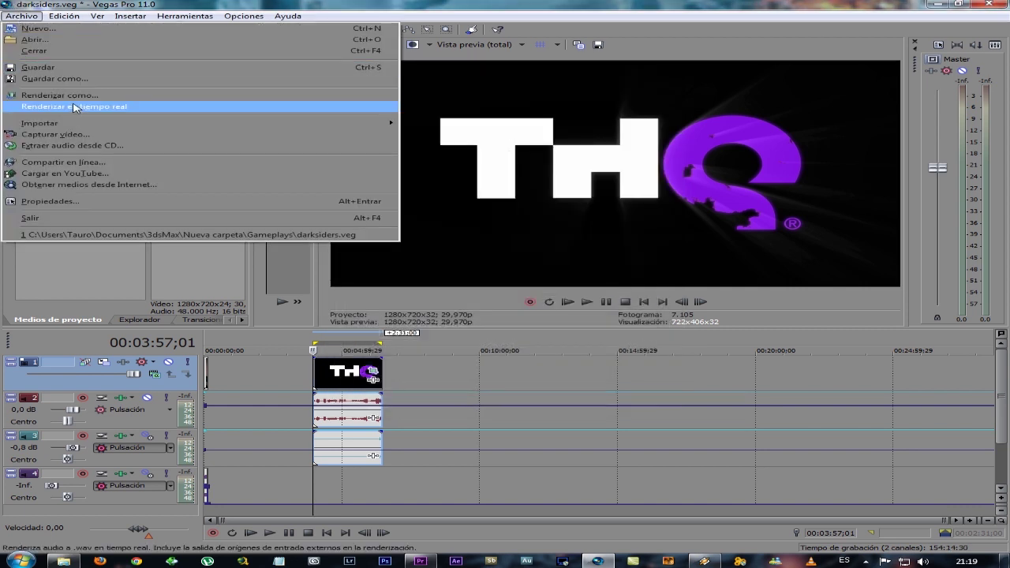
Reopen Renderizar como, pick MainConcept AVC/AAC Internet HD 720p, and open Personalizar plantilla
{"action": "left_click", "coordinate": [63, 95]}
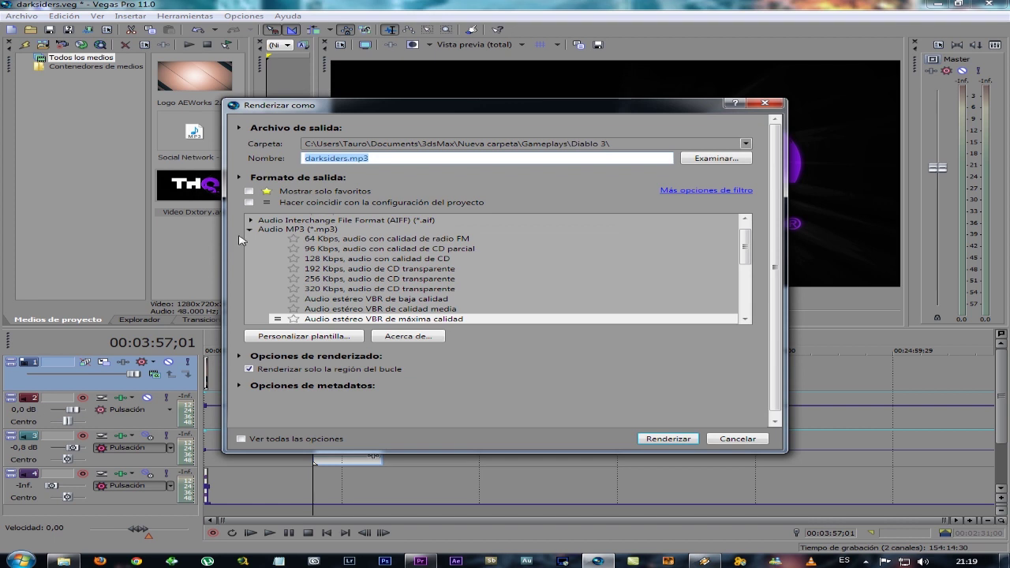
{"action": "left_click", "coordinate": [251, 229]}
{"action": "double_click", "coordinate": [369, 248]}
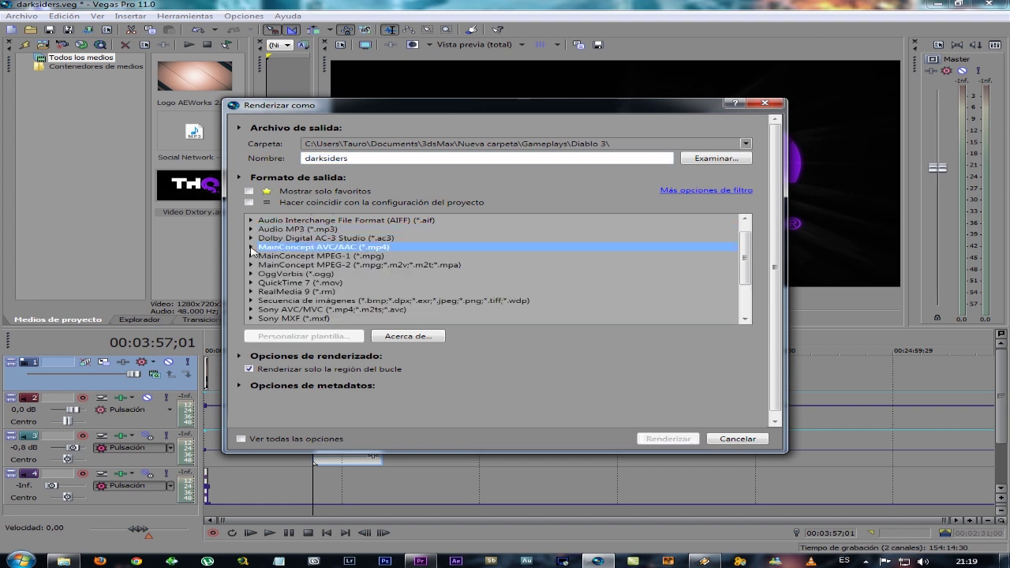
{"action": "scroll", "coordinate": [370, 254], "scroll_direction": "down", "scroll_amount": 2}
{"action": "left_click", "coordinate": [355, 283]}
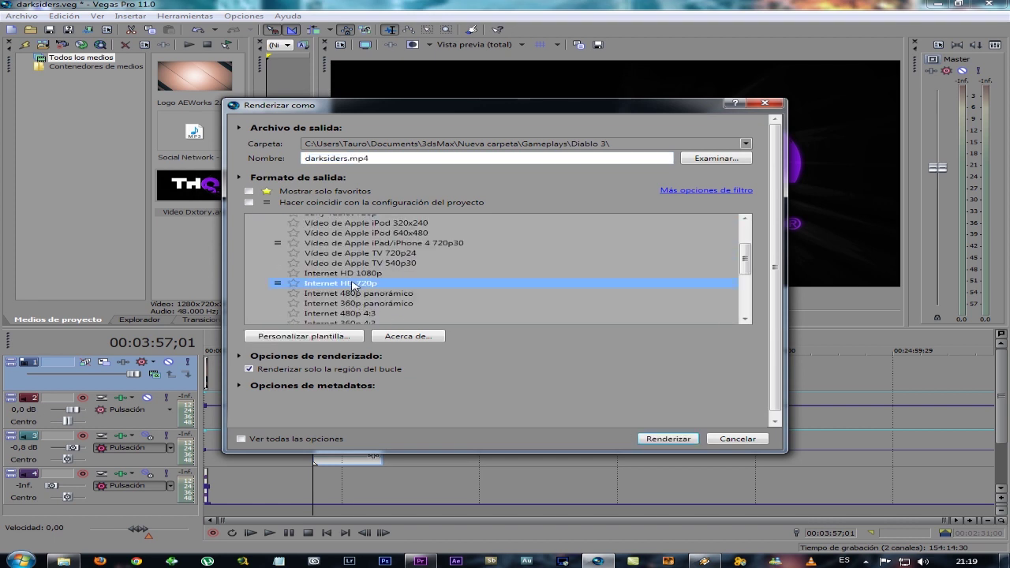
{"action": "left_click", "coordinate": [314, 337]}
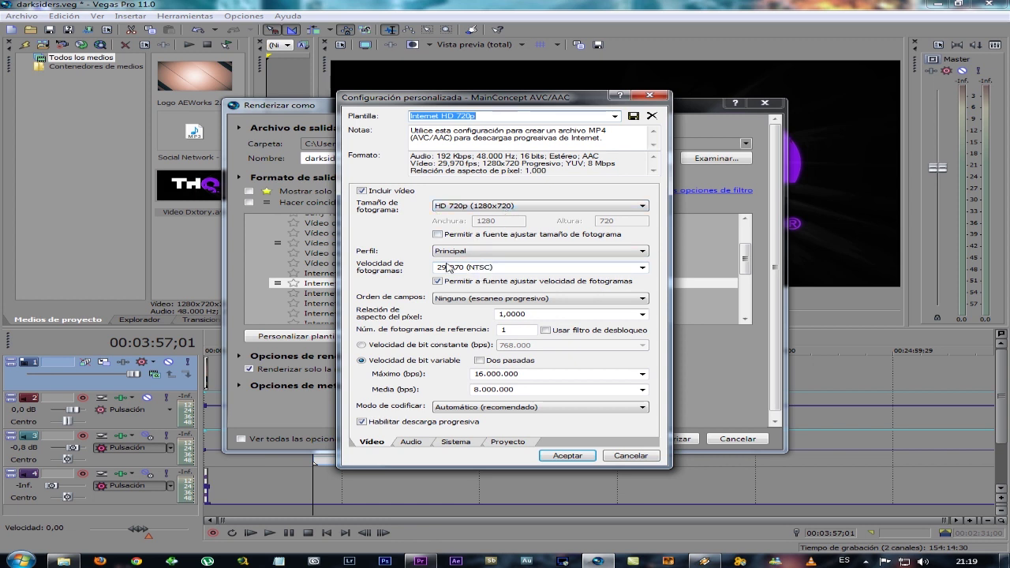
Change the template's audio bit rate on the Audio tab
{"action": "left_click", "coordinate": [427, 442]}
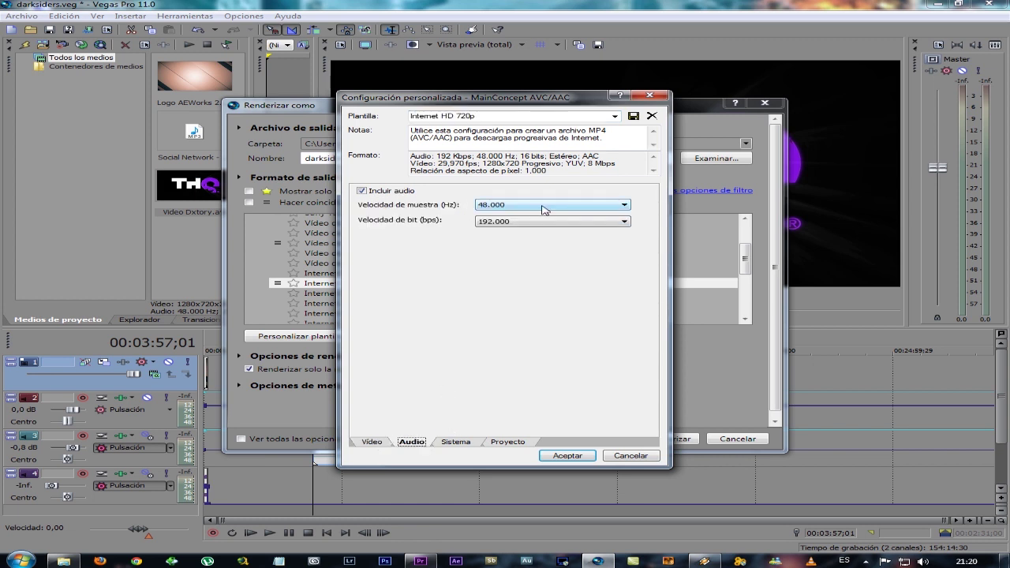
{"action": "left_click", "coordinate": [511, 221]}
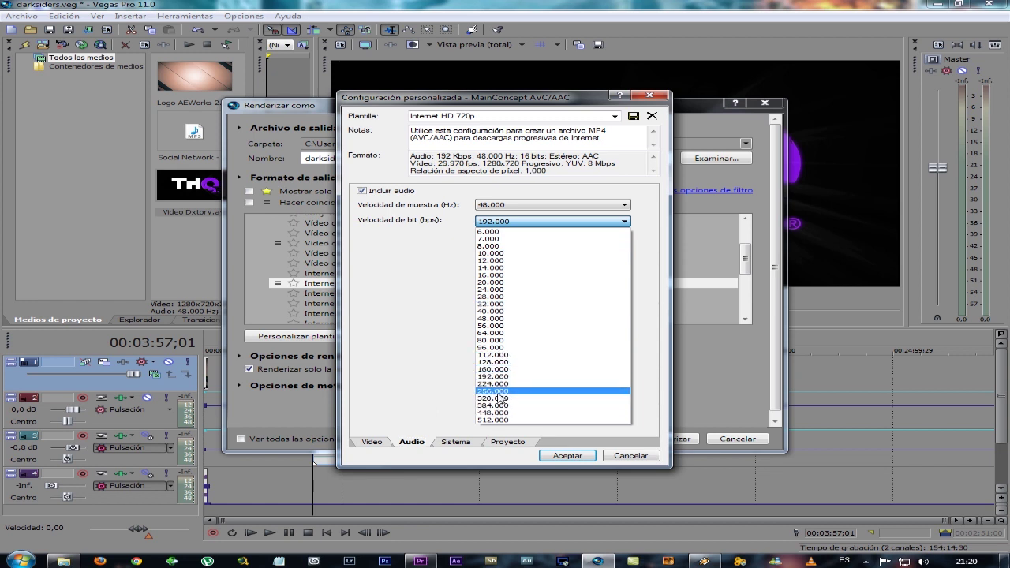
{"action": "left_click", "coordinate": [498, 393]}
Confirm CUDA is available via Comprobar GPU, review Proyecto and Vídeo, and accept the template
{"action": "left_click", "coordinate": [457, 441]}
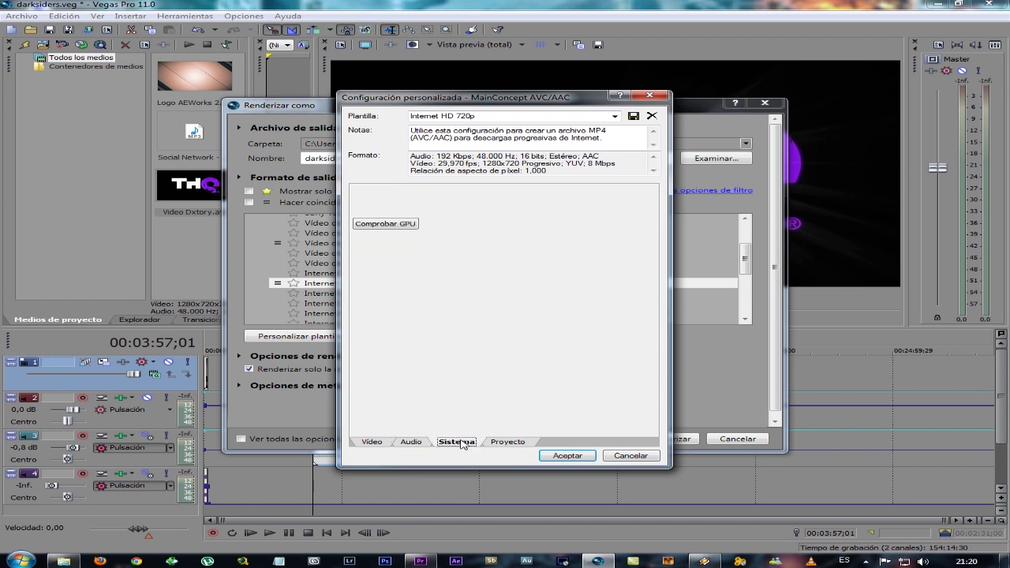
{"action": "left_click", "coordinate": [385, 224]}
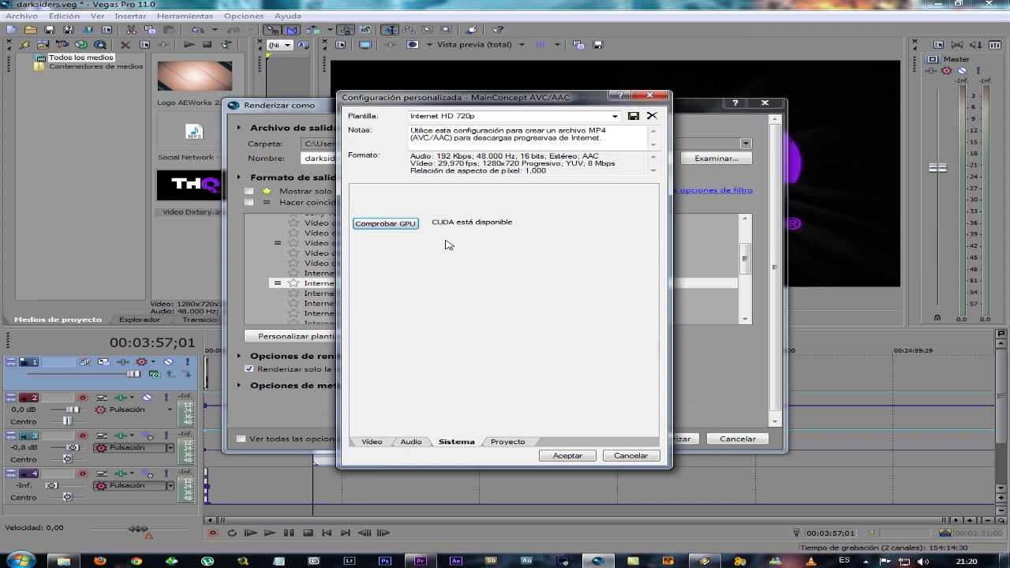
{"action": "left_click", "coordinate": [506, 441]}
{"action": "left_click", "coordinate": [371, 442]}
{"action": "left_click", "coordinate": [556, 456]}
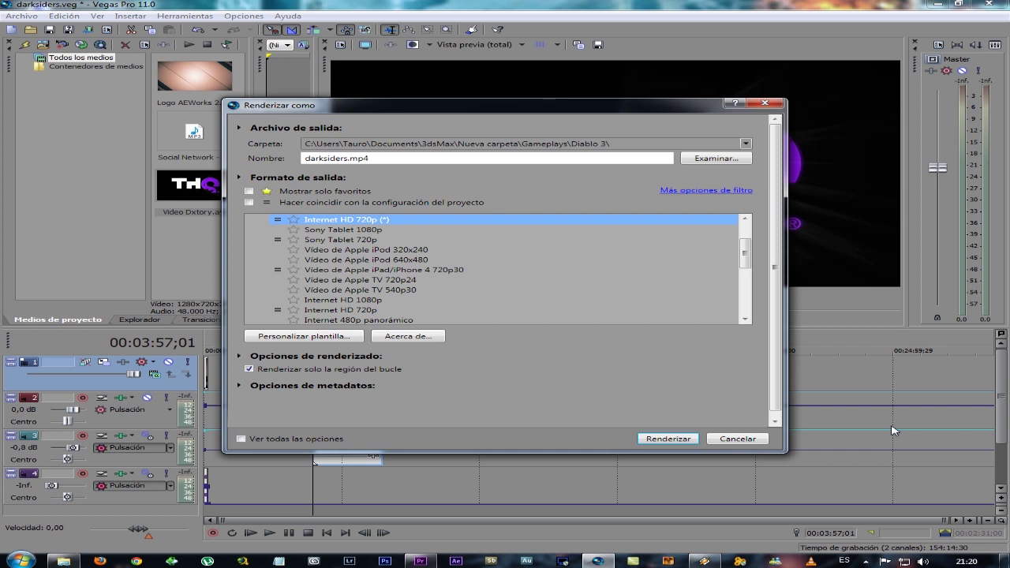
Cancel the Renderizar como dialog without rendering darksiders.mp4
{"action": "left_click", "coordinate": [735, 438]}
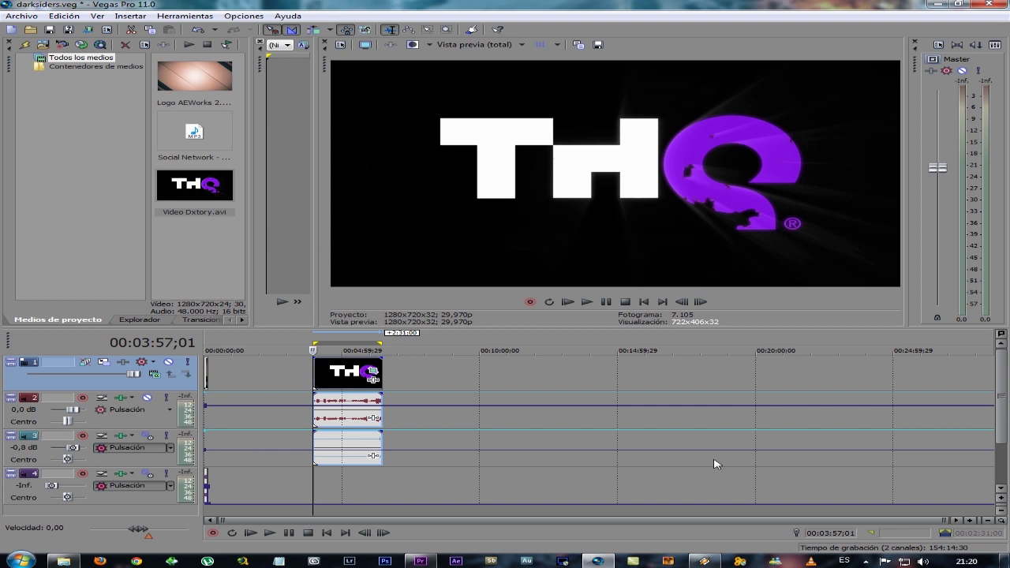